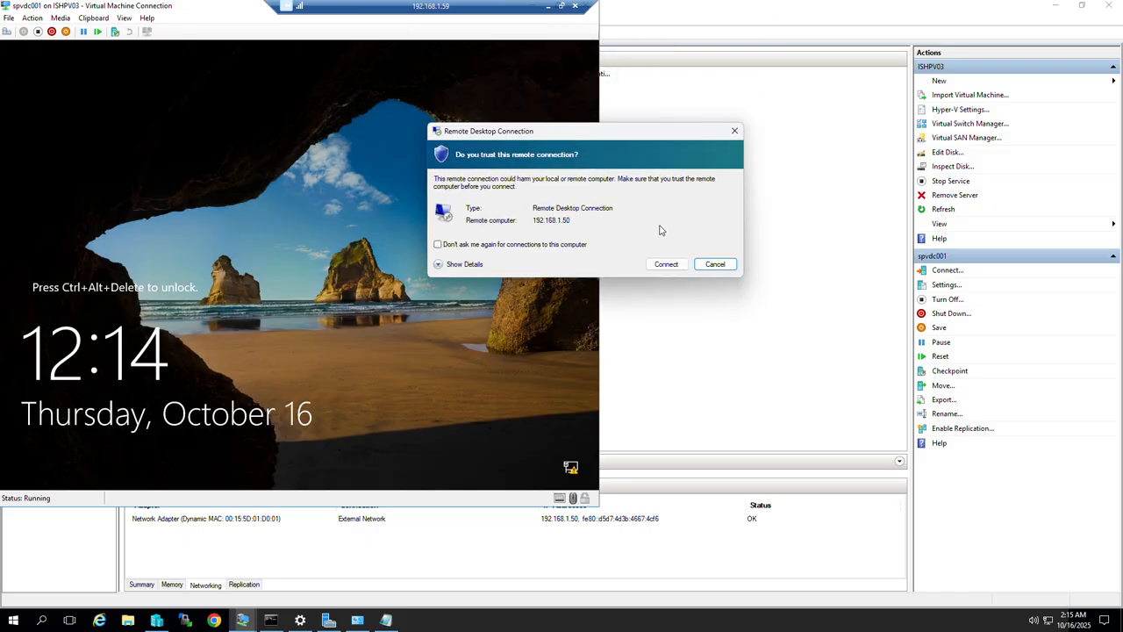
- Try to connect to 192.168.1.50 over Remote Desktop with the administrator account's password
{"action": "left_click", "coordinate": [666, 263]}
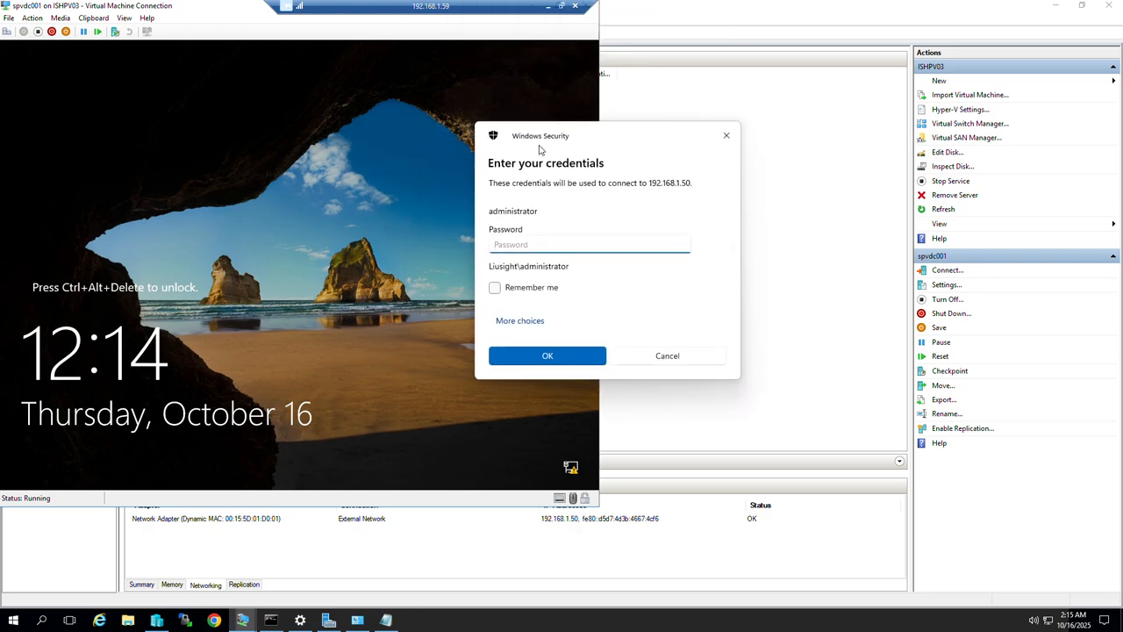
{"action": "type", "text": "•••••••••••"}
{"action": "key", "text": "Return"}
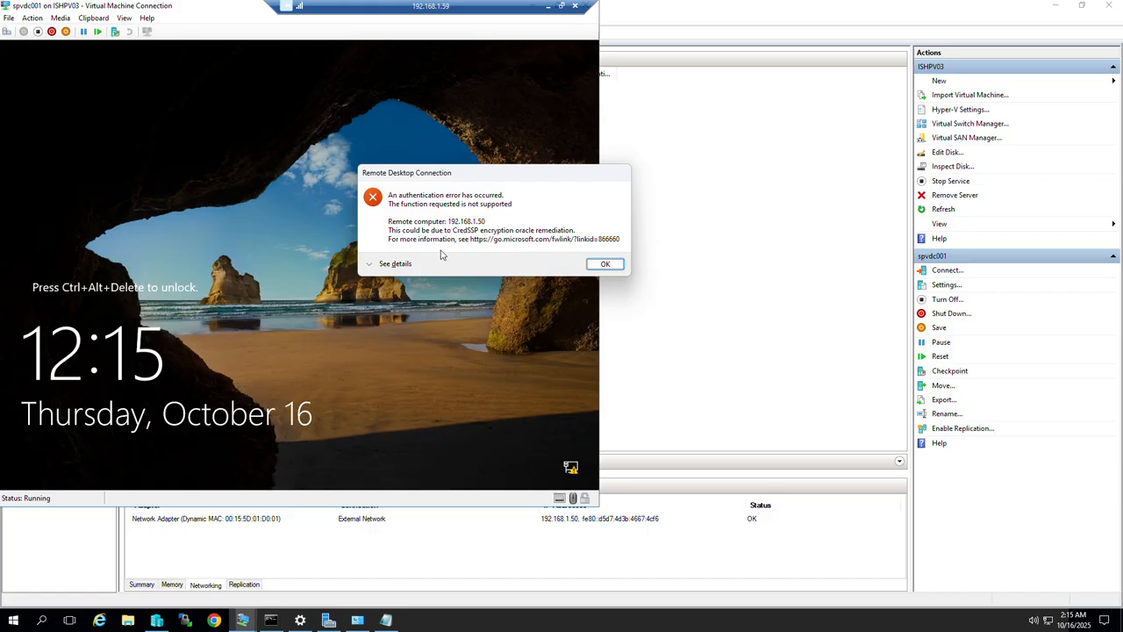
{"action": "left_click", "coordinate": [606, 264]}
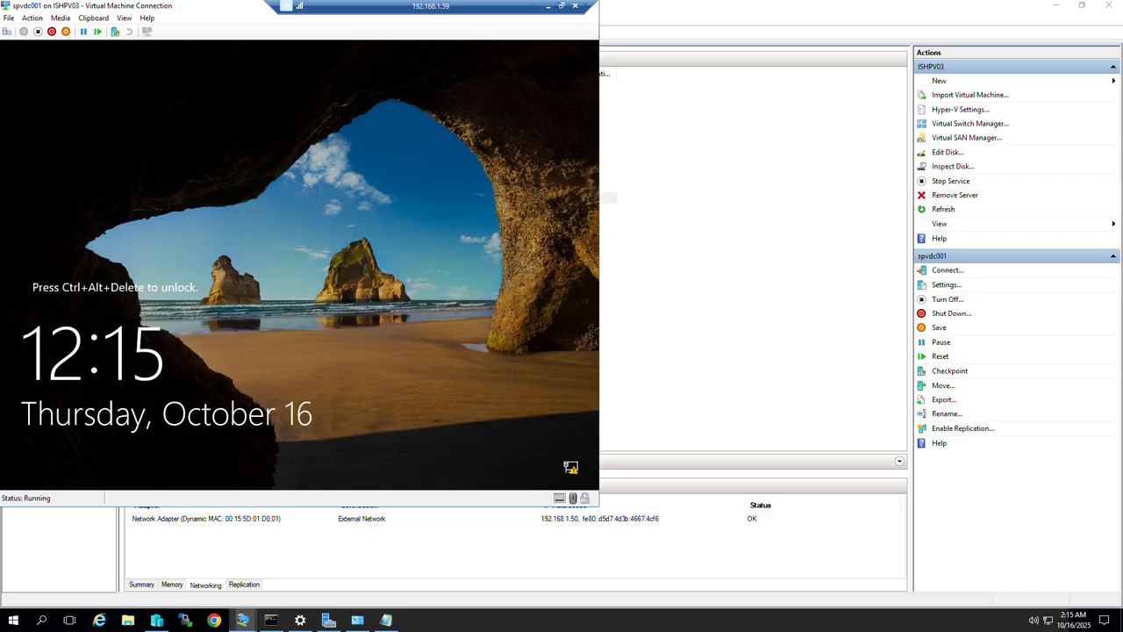
- Unlock the spvdc001 virtual machine by signing in with the domain administrator's password
{"action": "left_click", "coordinate": [7, 31]}
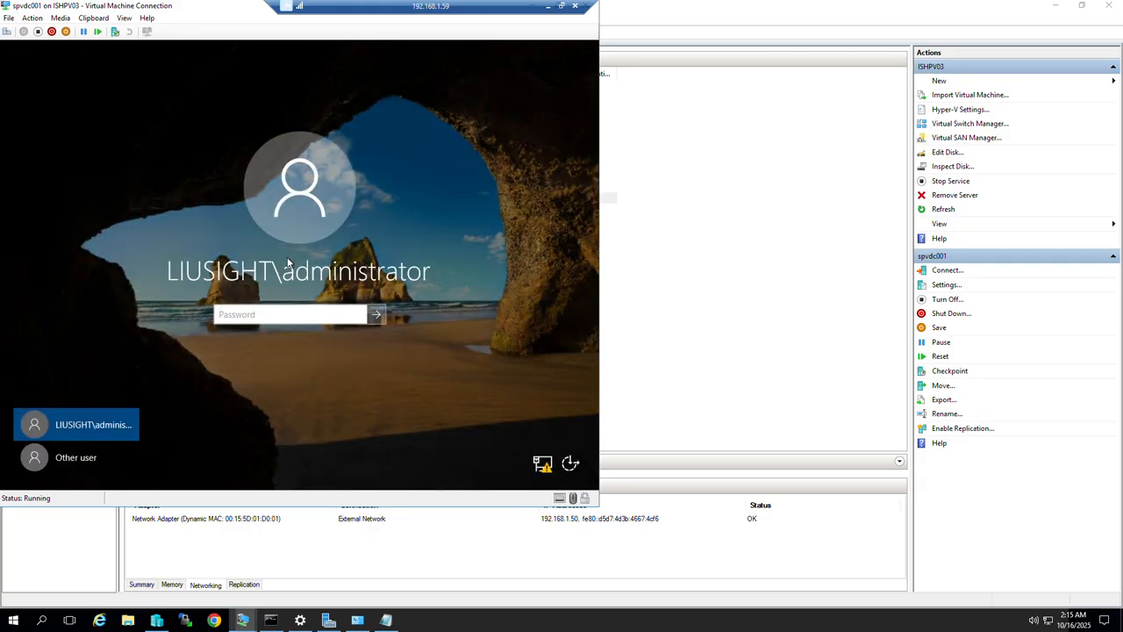
{"action": "type", "text": "***********"}
{"action": "key", "text": "Return"}
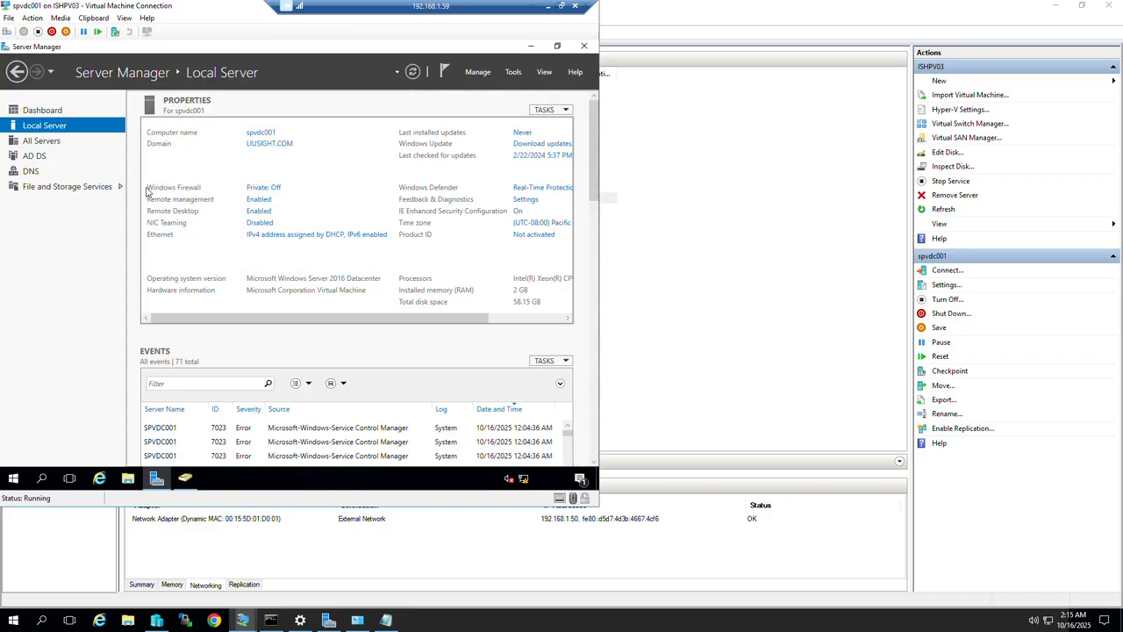
- Run sysdm.cpl and remove the Network Level Authentication requirement from the Remote Desktop settings
{"action": "right_click", "coordinate": [14, 481]}
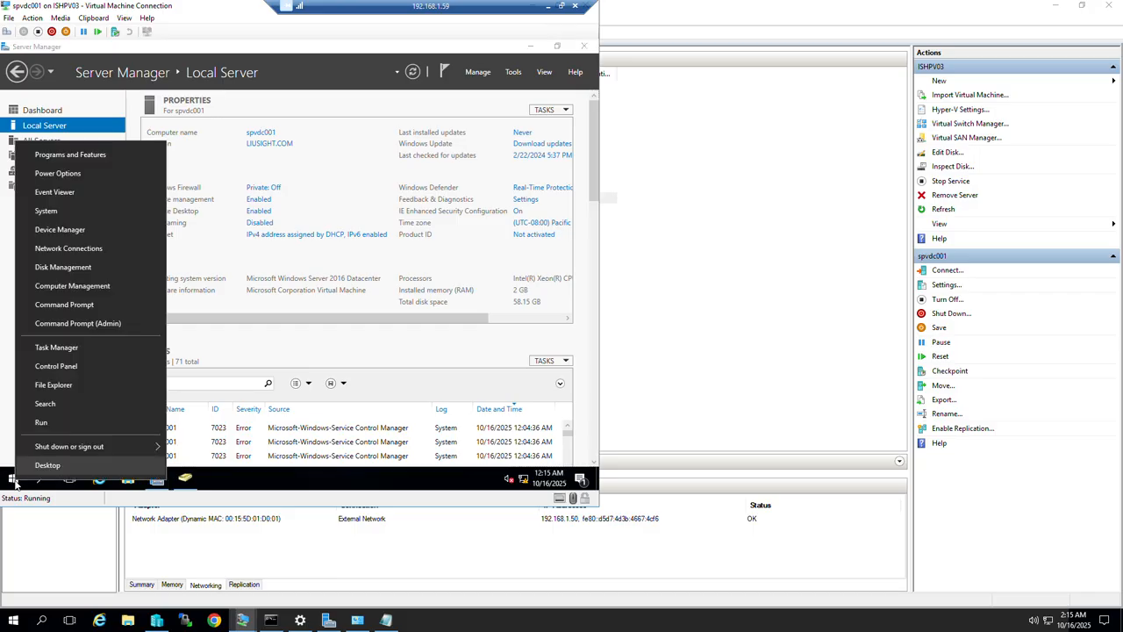
{"action": "left_click", "coordinate": [51, 423]}
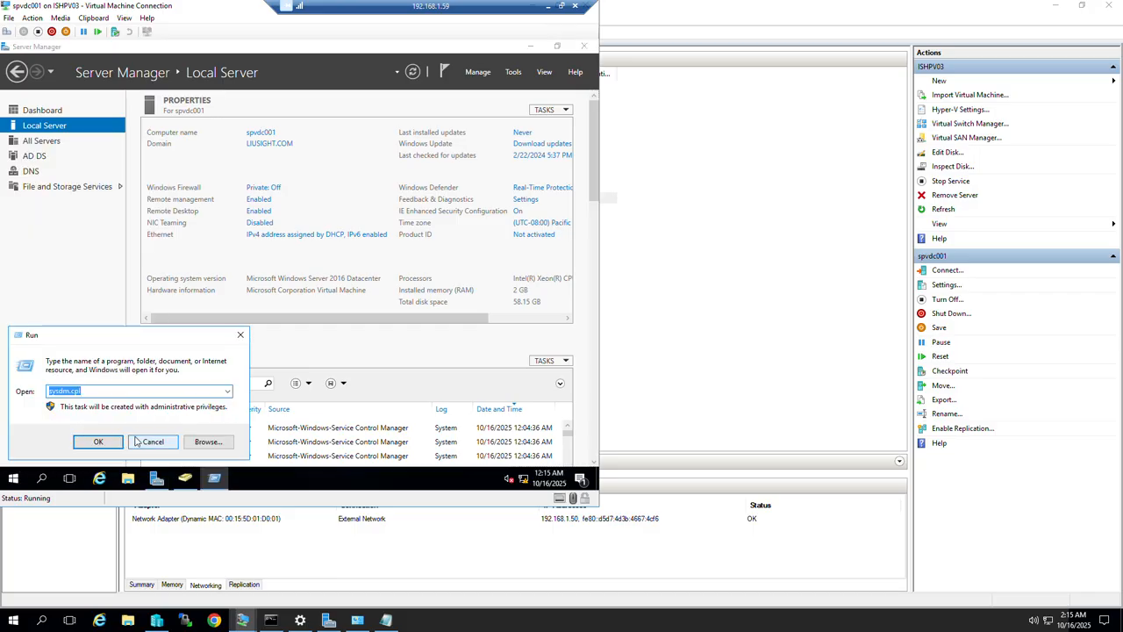
{"action": "left_click", "coordinate": [81, 441]}
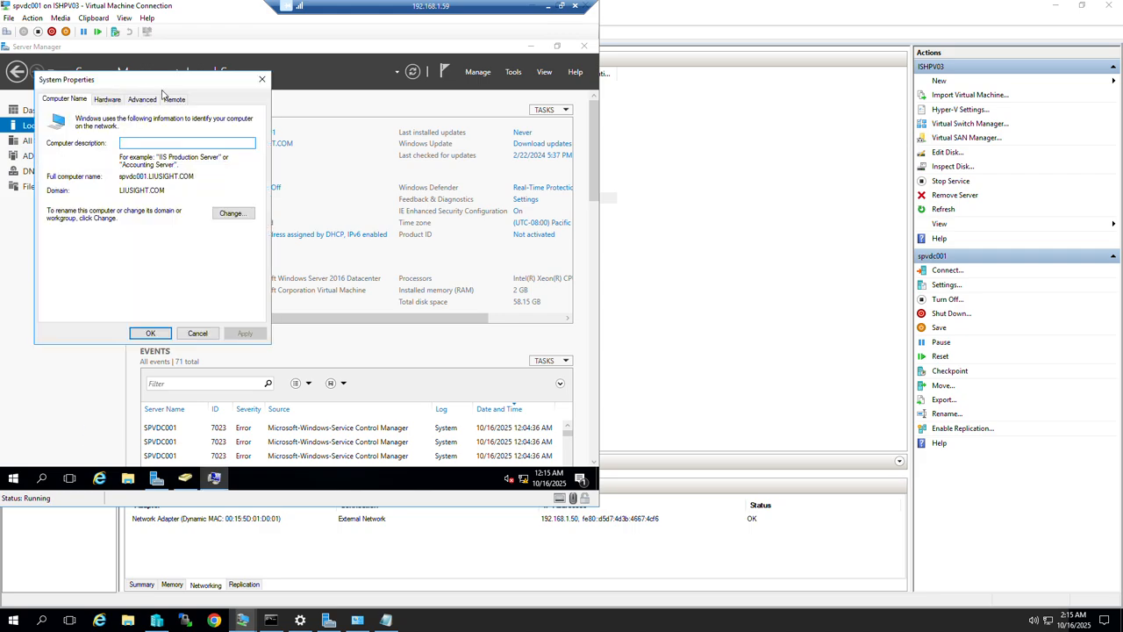
{"action": "left_click", "coordinate": [173, 98]}
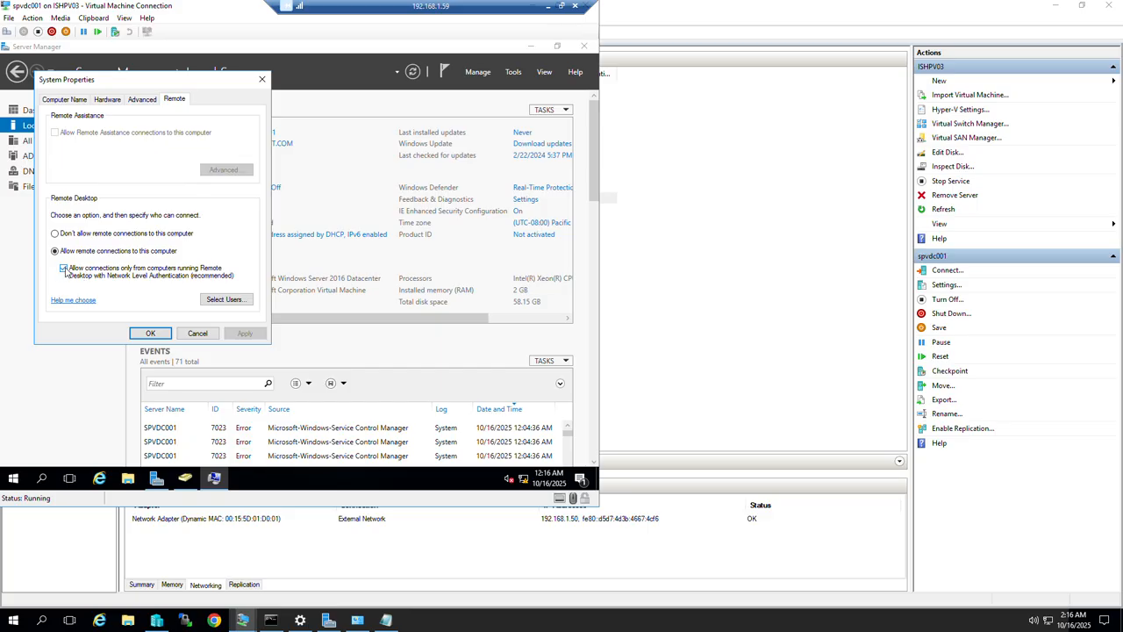
{"action": "left_click", "coordinate": [65, 268]}
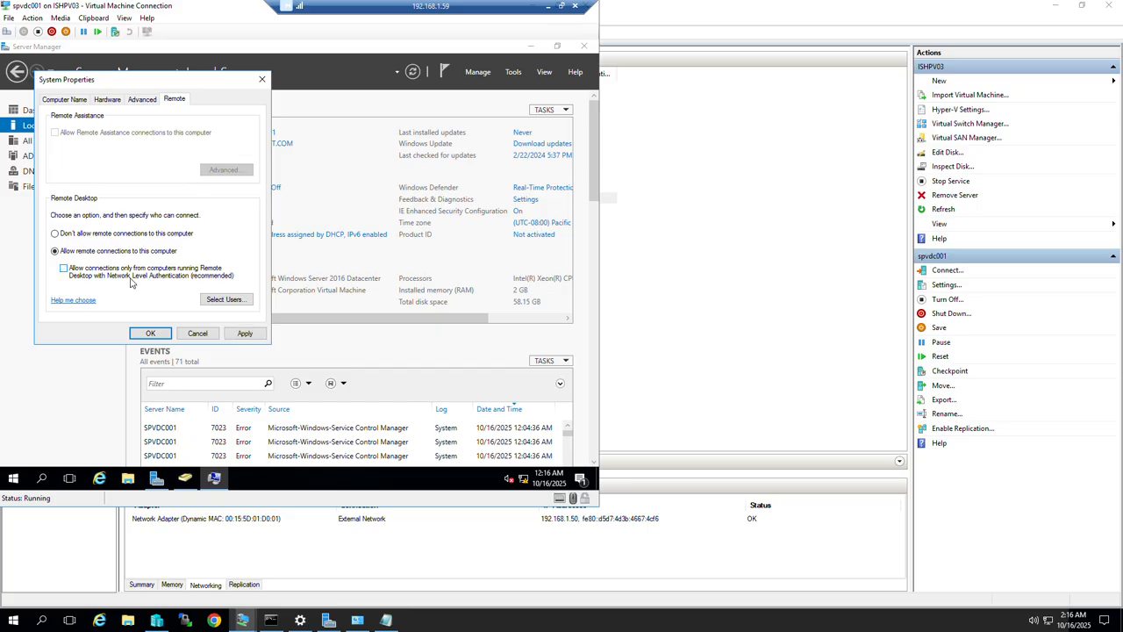
{"action": "left_click", "coordinate": [242, 334]}
{"action": "left_click", "coordinate": [150, 333]}
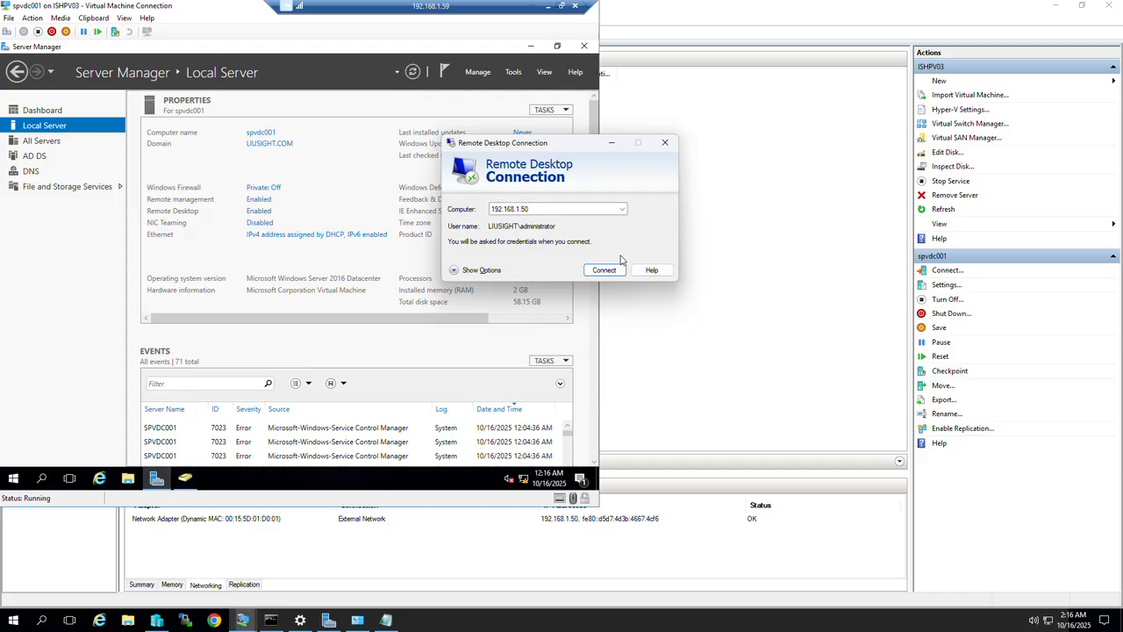
- Connect to 192.168.1.50 over Remote Desktop with the administrator password, accepting the unverified certificate
{"action": "left_click", "coordinate": [603, 267]}
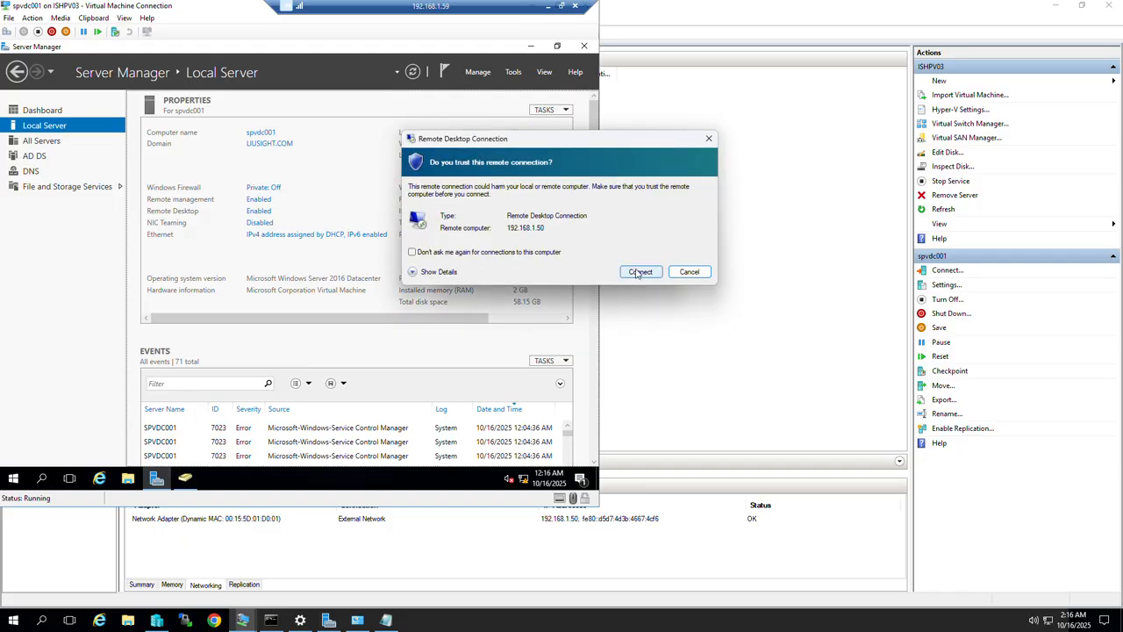
{"action": "left_click", "coordinate": [638, 268]}
{"action": "type", "text": "•••••••"}
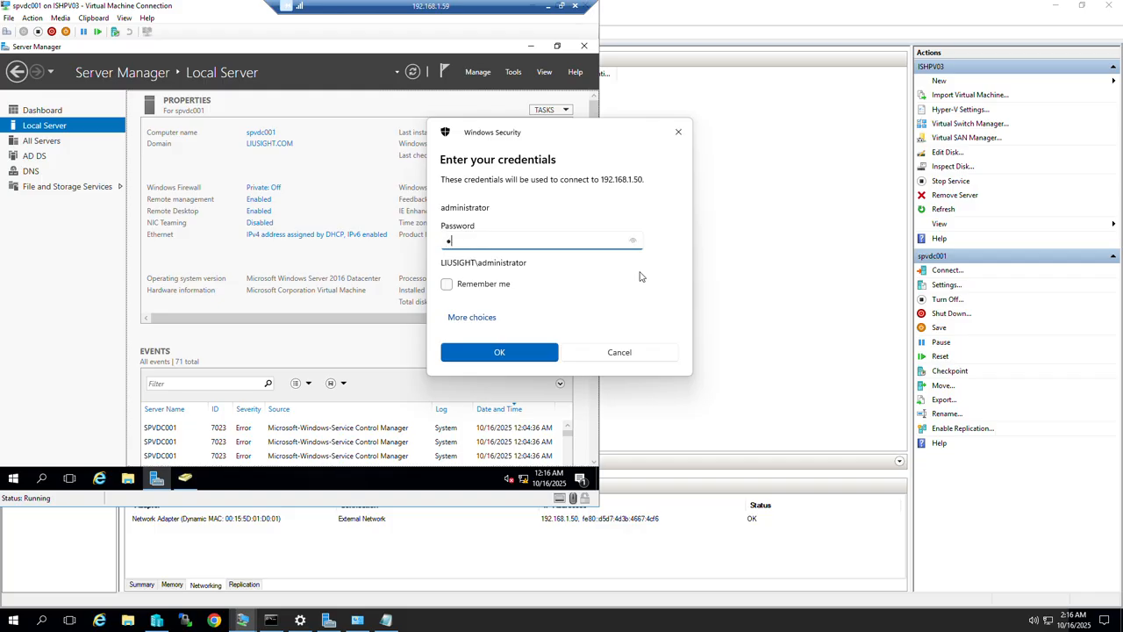
{"action": "type", "text": "••••"}
{"action": "key", "text": "Return"}
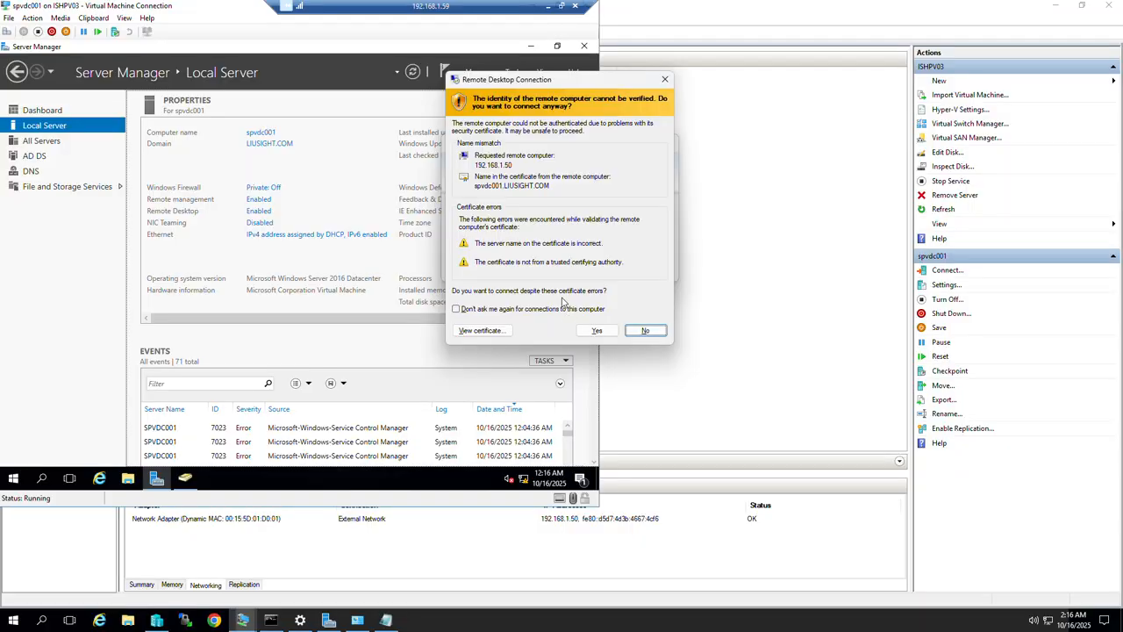
{"action": "left_click", "coordinate": [589, 332]}
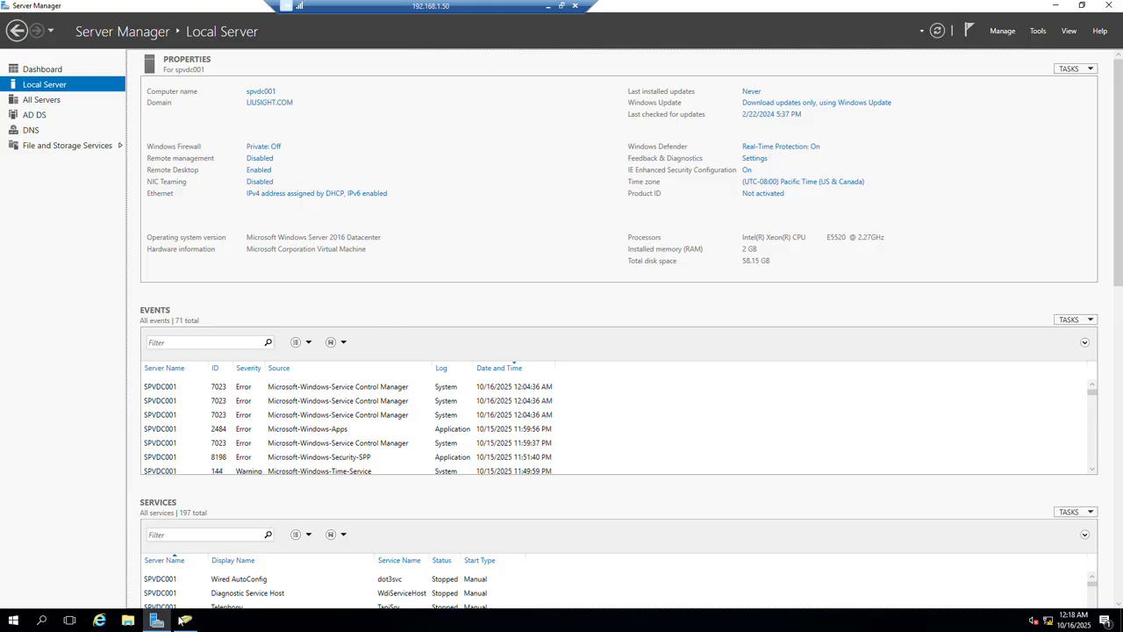
- Run sysdm.cpl in the remote session and require Network Level Authentication for Remote Desktop connections again
{"action": "right_click", "coordinate": [13, 620]}
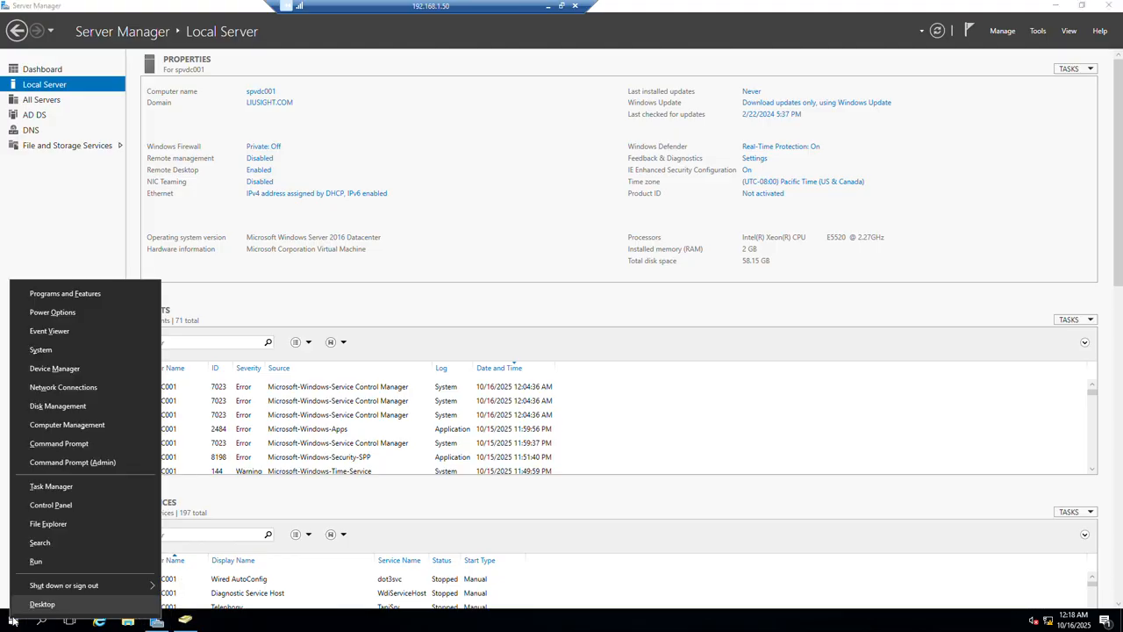
{"action": "left_click", "coordinate": [43, 563]}
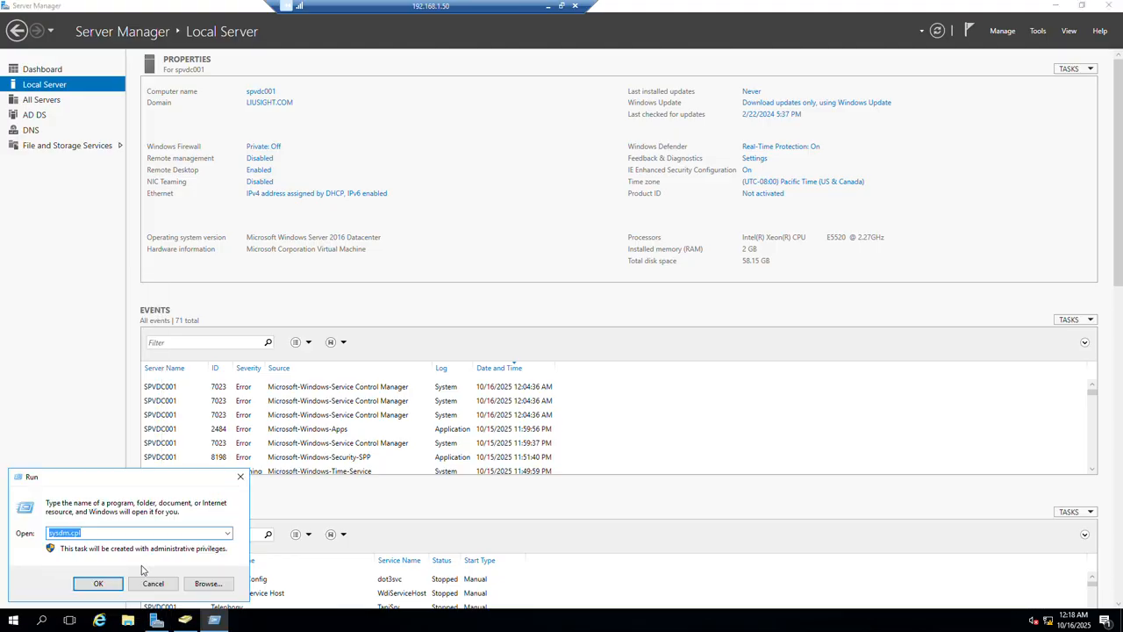
{"action": "left_click", "coordinate": [91, 592]}
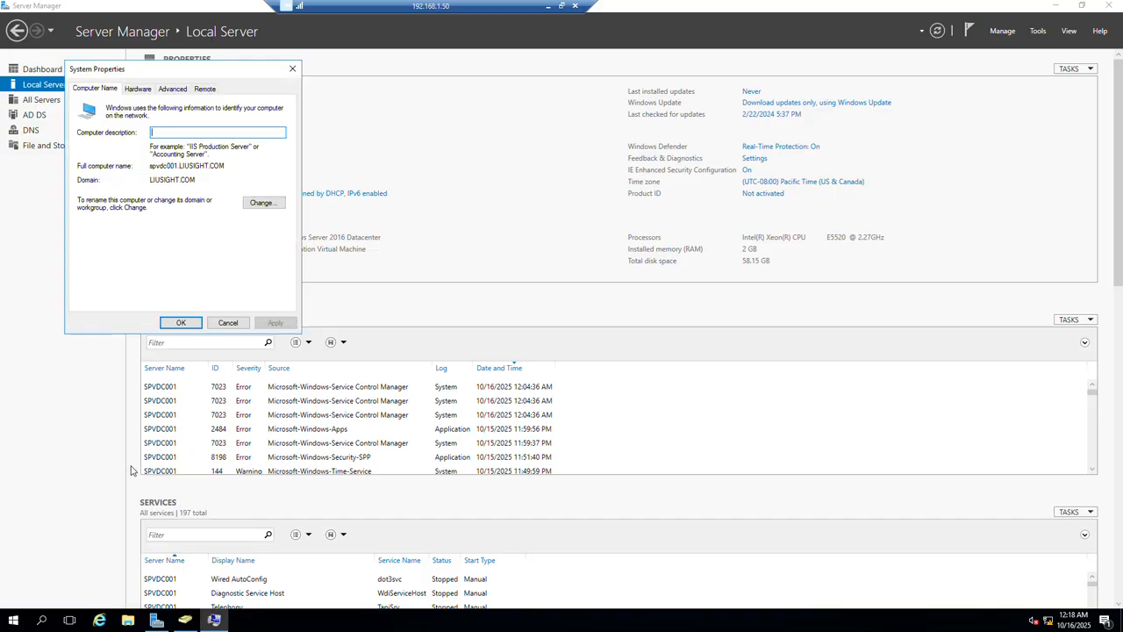
{"action": "left_click", "coordinate": [213, 91]}
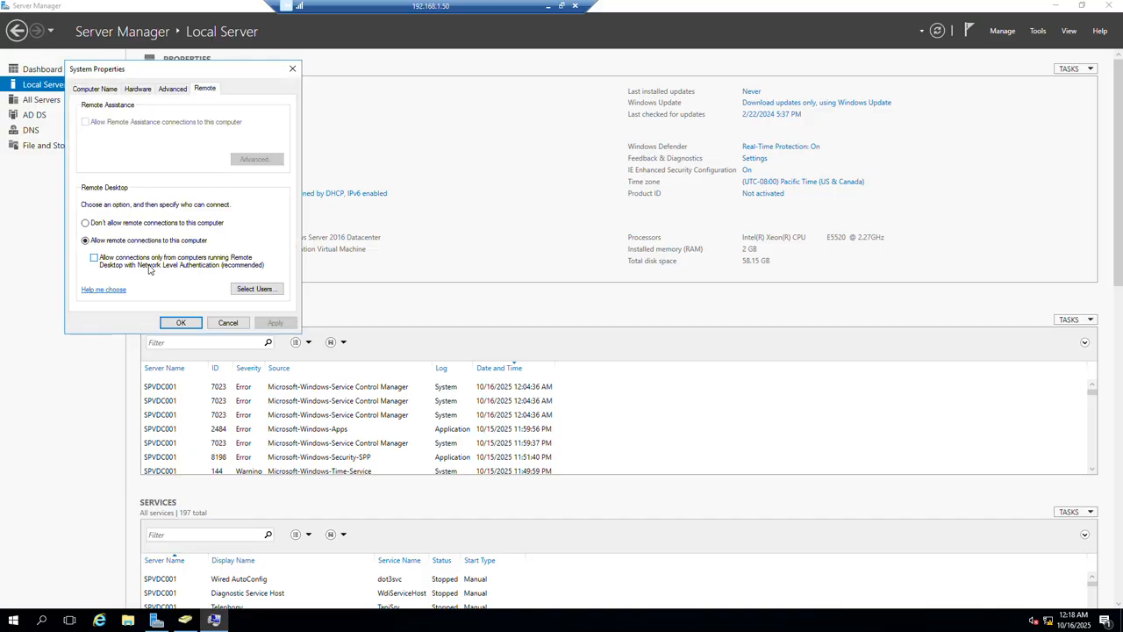
{"action": "left_click", "coordinate": [100, 260]}
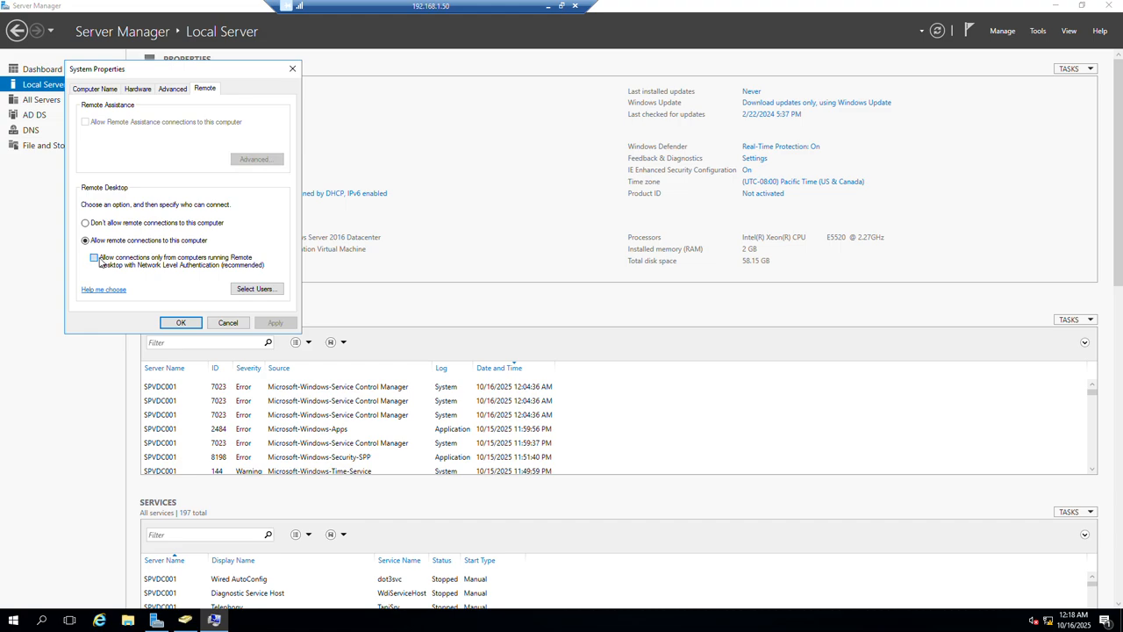
{"action": "left_click", "coordinate": [181, 323]}
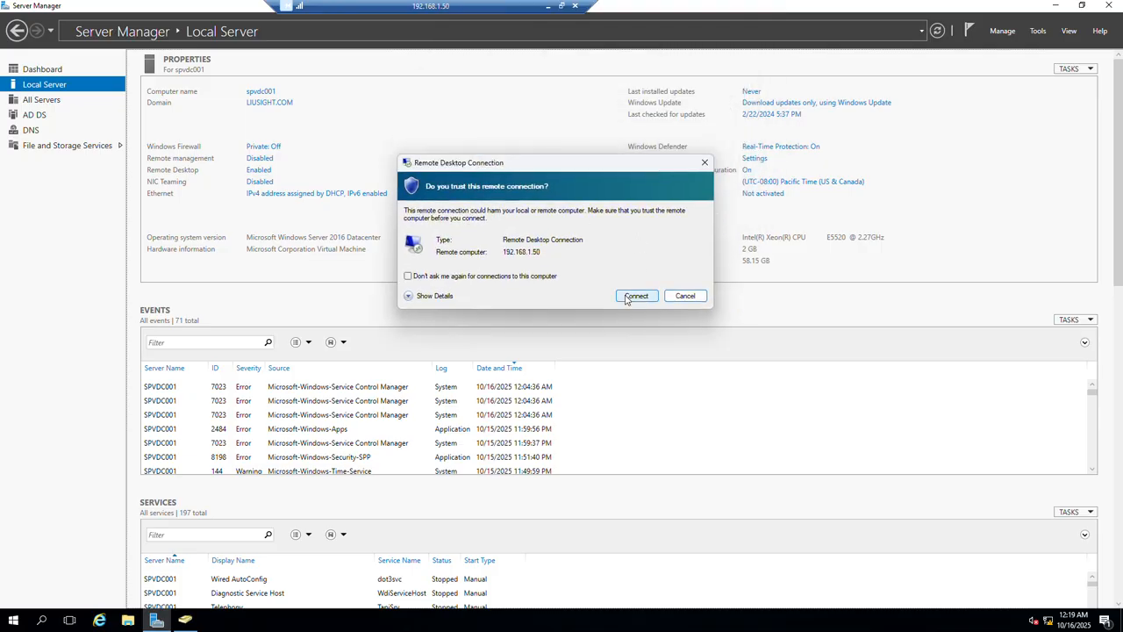
- Try a new Remote Desktop connection to 192.168.1.50 with the administrator password while Network Level Authentication is required
{"action": "left_click", "coordinate": [626, 297]}
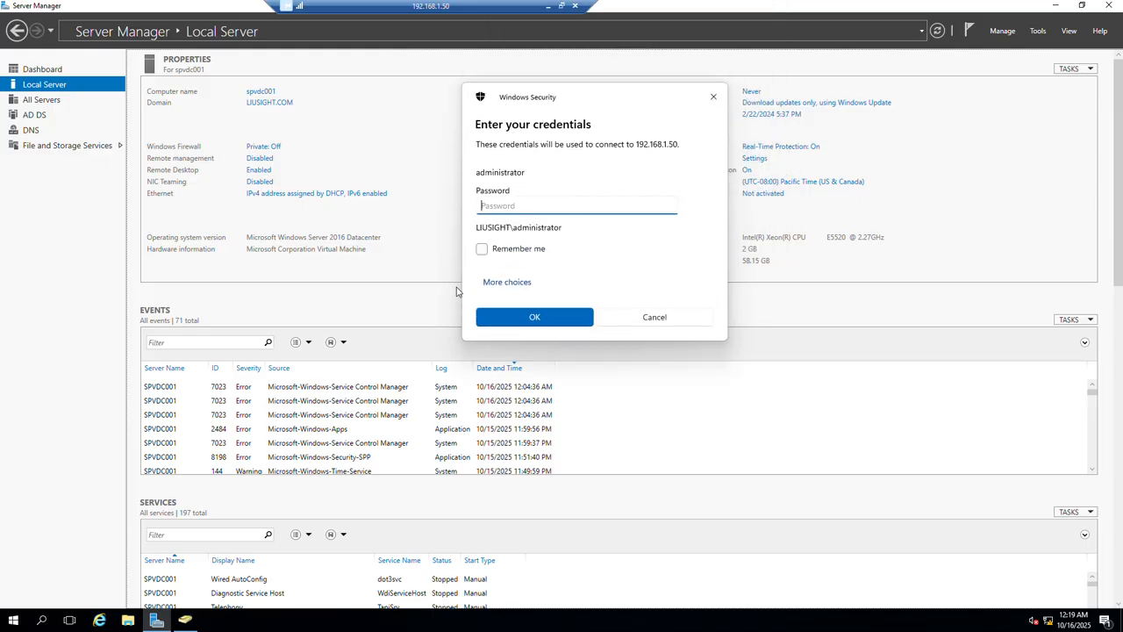
{"action": "type", "text": "•••••••••••"}
{"action": "key", "text": "Return"}
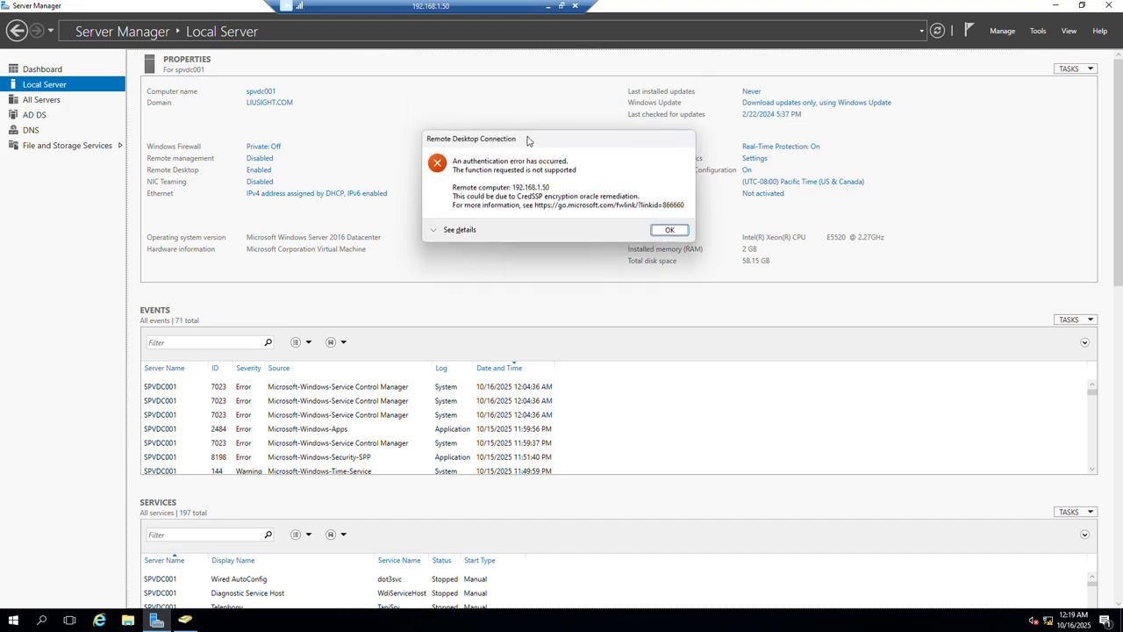
{"action": "left_click", "coordinate": [667, 229]}
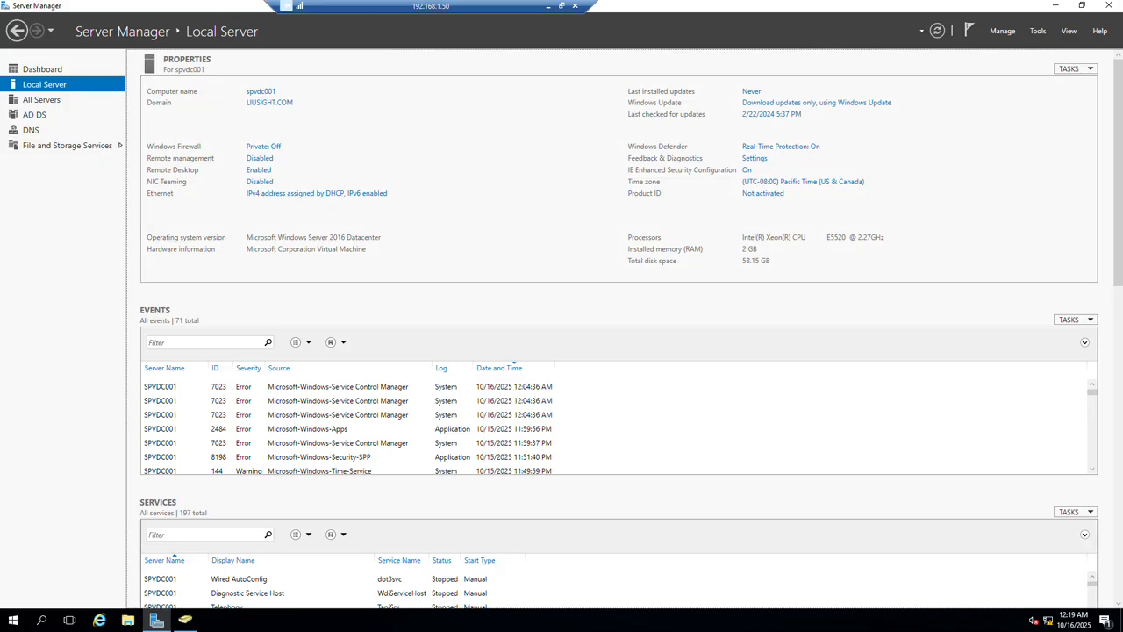
{"action": "left_click", "coordinate": [14, 618]}
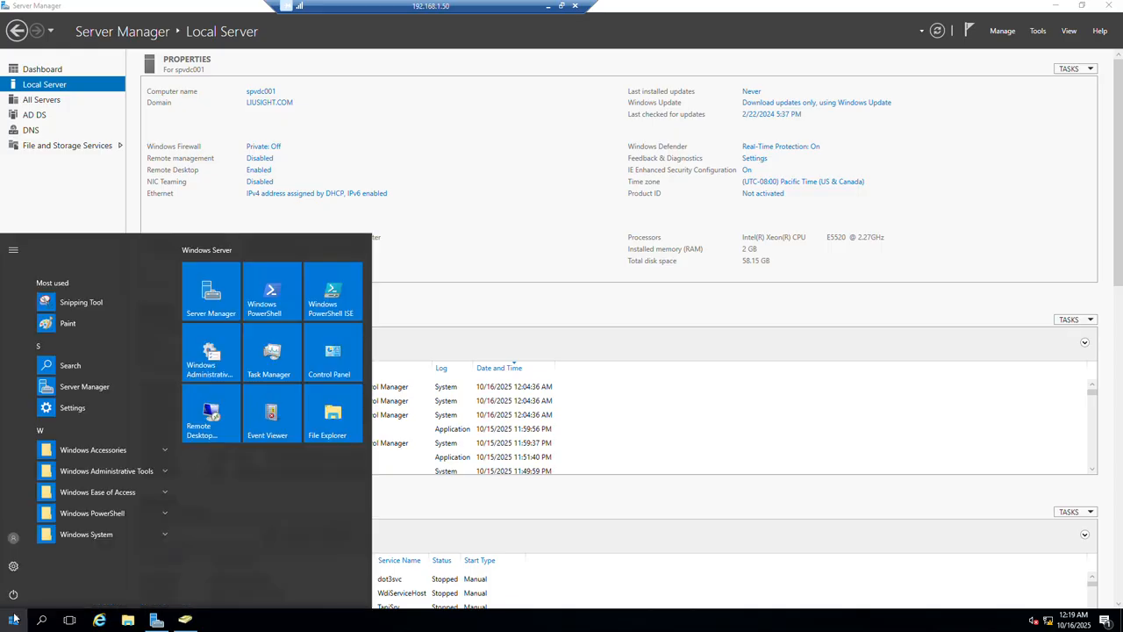
{"action": "left_click", "coordinate": [14, 620]}
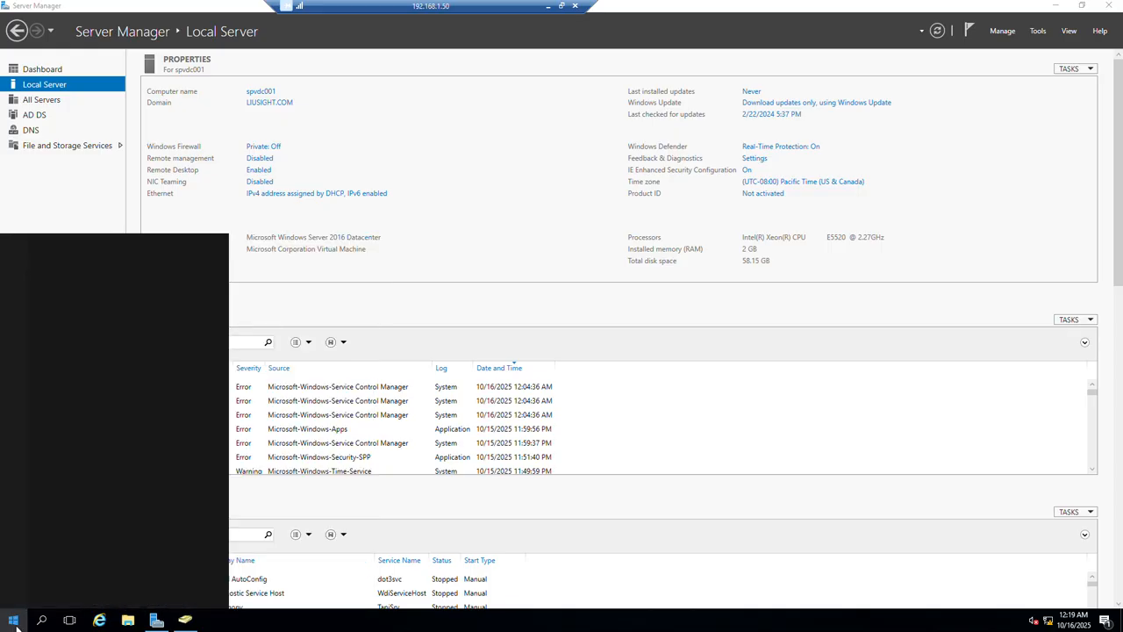
{"action": "type", "text": "g"}
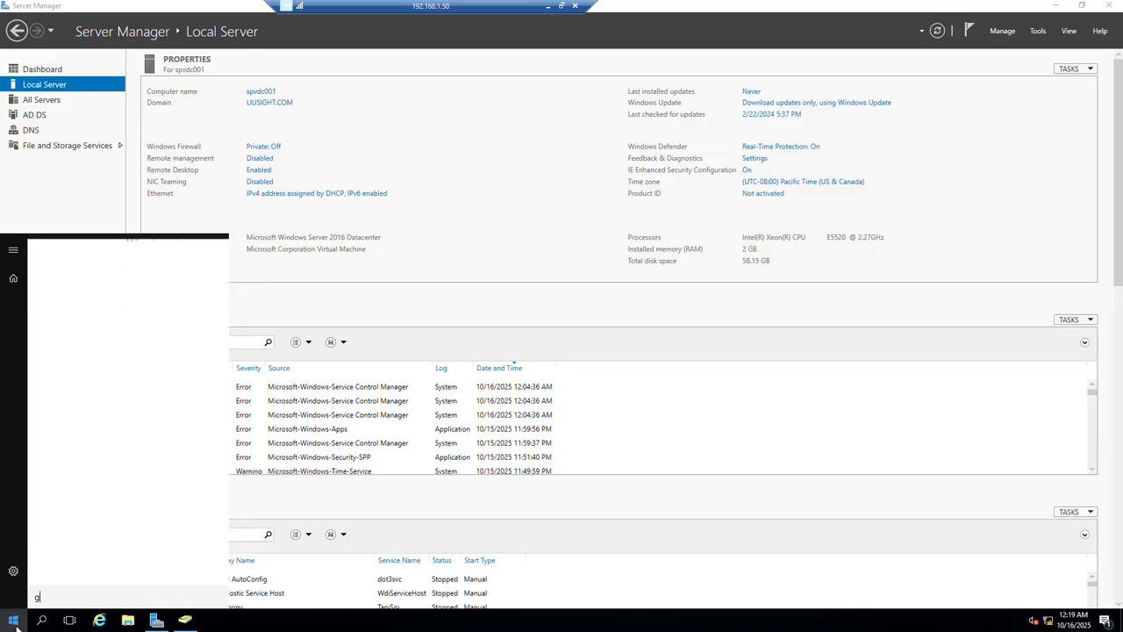
{"action": "type", "text": "roup"}
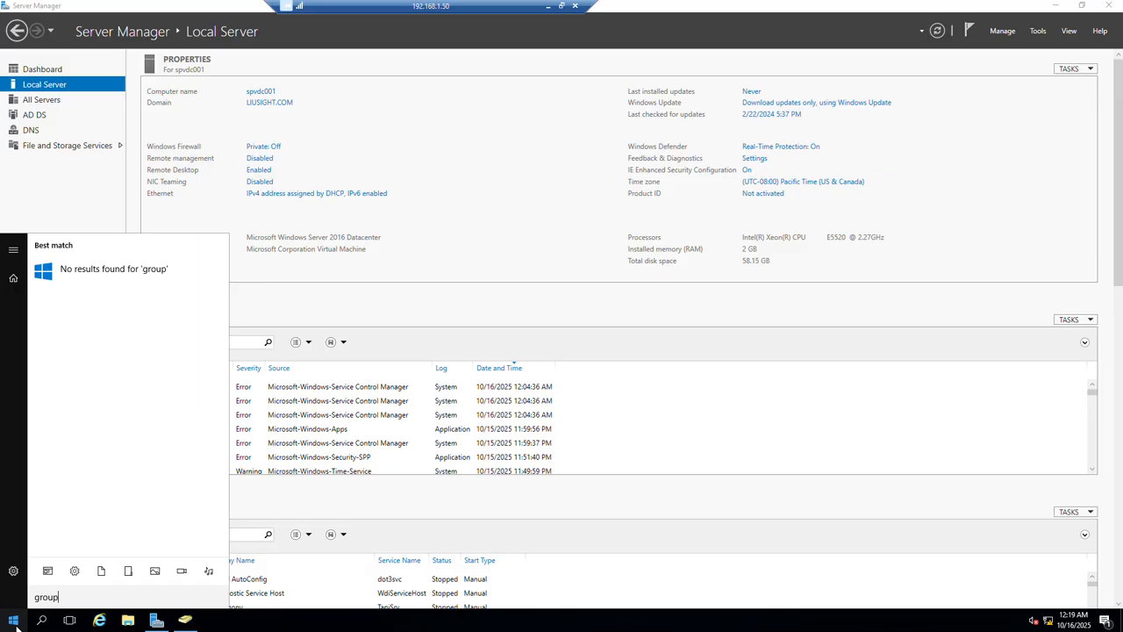
{"action": "key", "text": "BackSpace"}
{"action": "key", "text": "BackSpace"}
{"action": "key", "text": "BackSpace"}
{"action": "key", "text": "BackSpace"}
{"action": "key", "text": "BackSpace"}
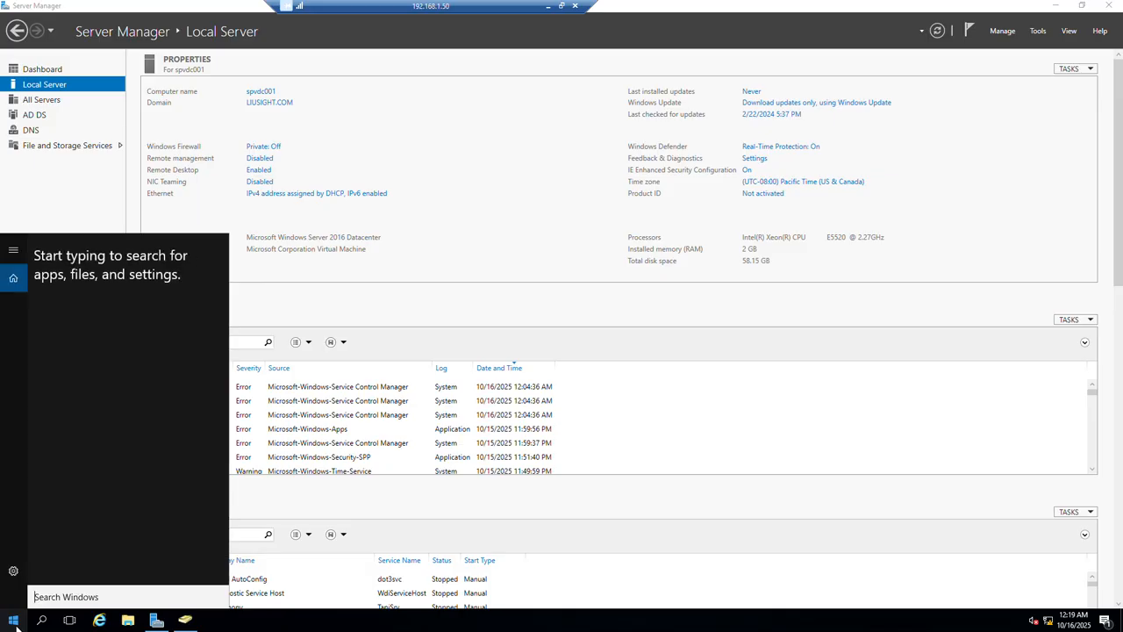
- Search Windows for "local" and open Local Security Policy in a maximized window with a wider console tree
{"action": "type", "text": "local"}
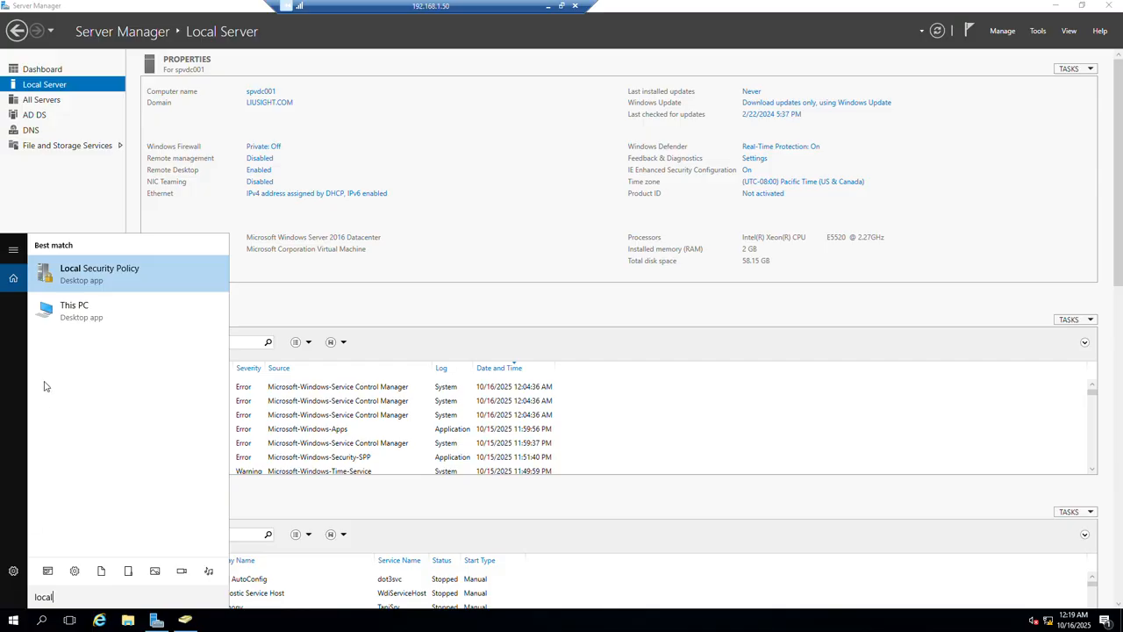
{"action": "left_click", "coordinate": [95, 282]}
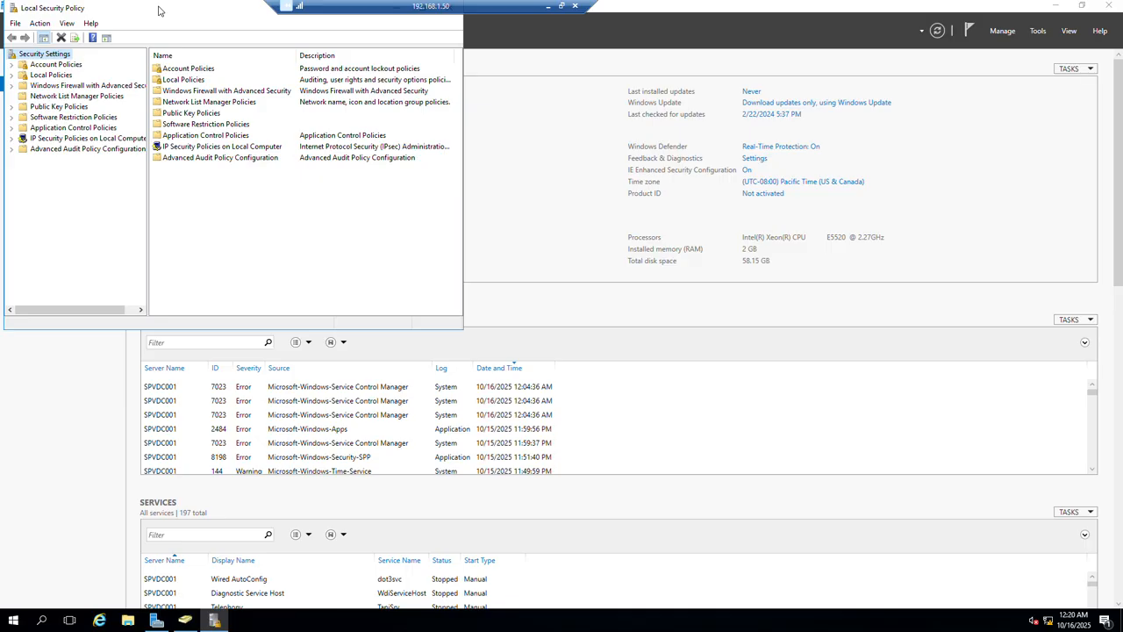
{"action": "left_click_drag", "start_coordinate": [162, 9], "coordinate": [404, 148]}
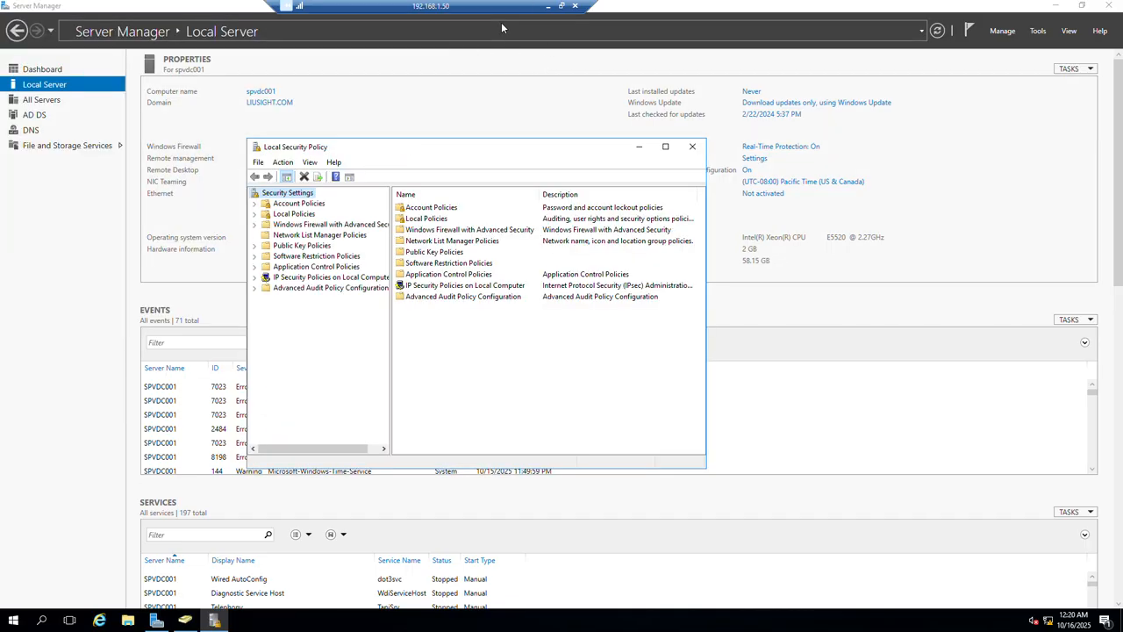
{"action": "left_click_drag", "start_coordinate": [502, 29], "coordinate": [495, 2]}
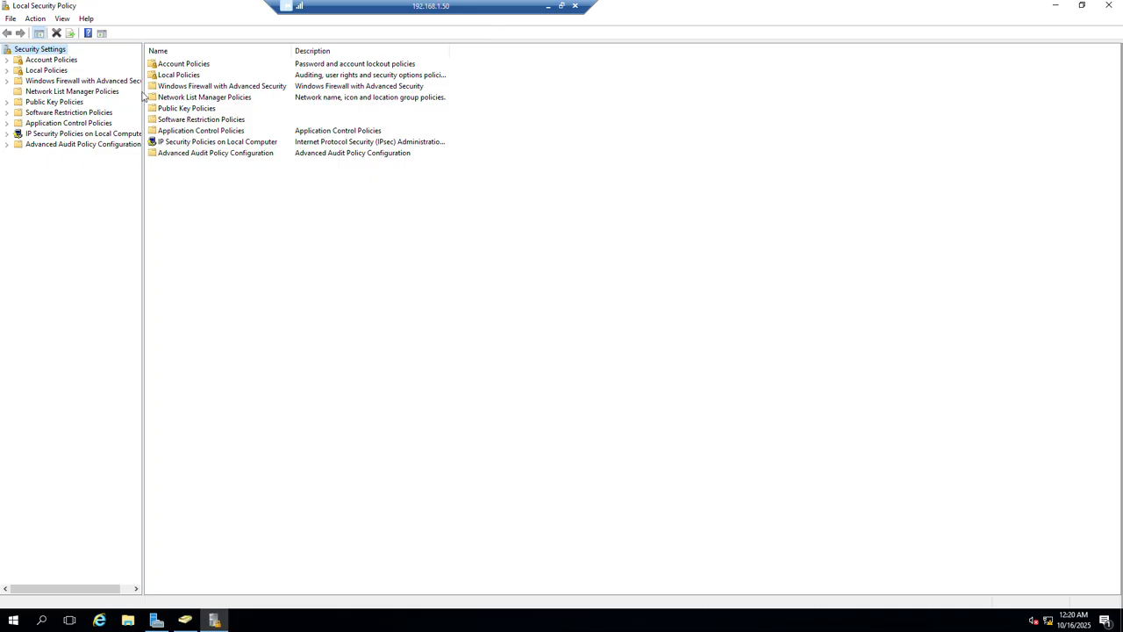
{"action": "left_click_drag", "start_coordinate": [143, 96], "coordinate": [144, 96]}
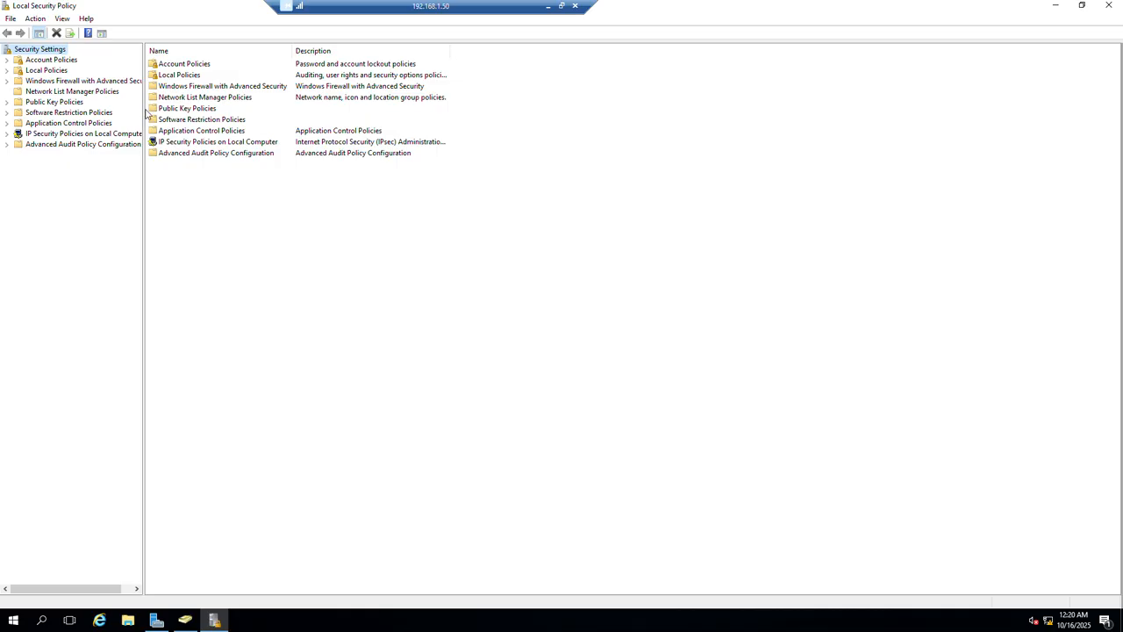
{"action": "left_click_drag", "start_coordinate": [145, 111], "coordinate": [323, 103]}
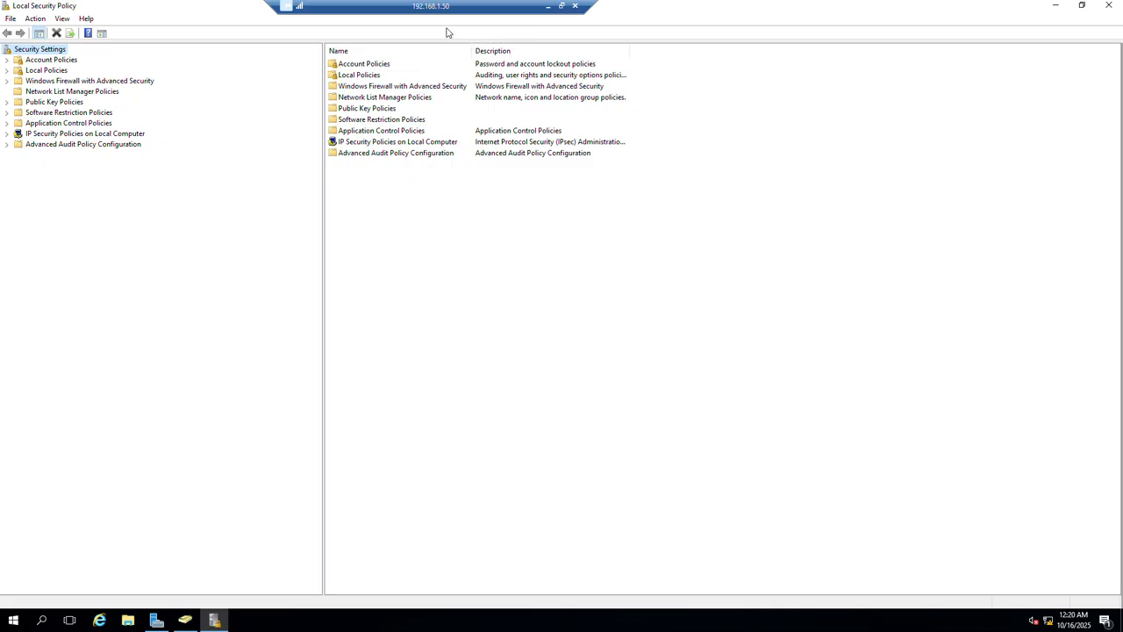
- Expand Account Policies and Local Policies in the console tree, and search Windows for gpedit.msc to open the Local Group Policy Editor
{"action": "left_click", "coordinate": [8, 71]}
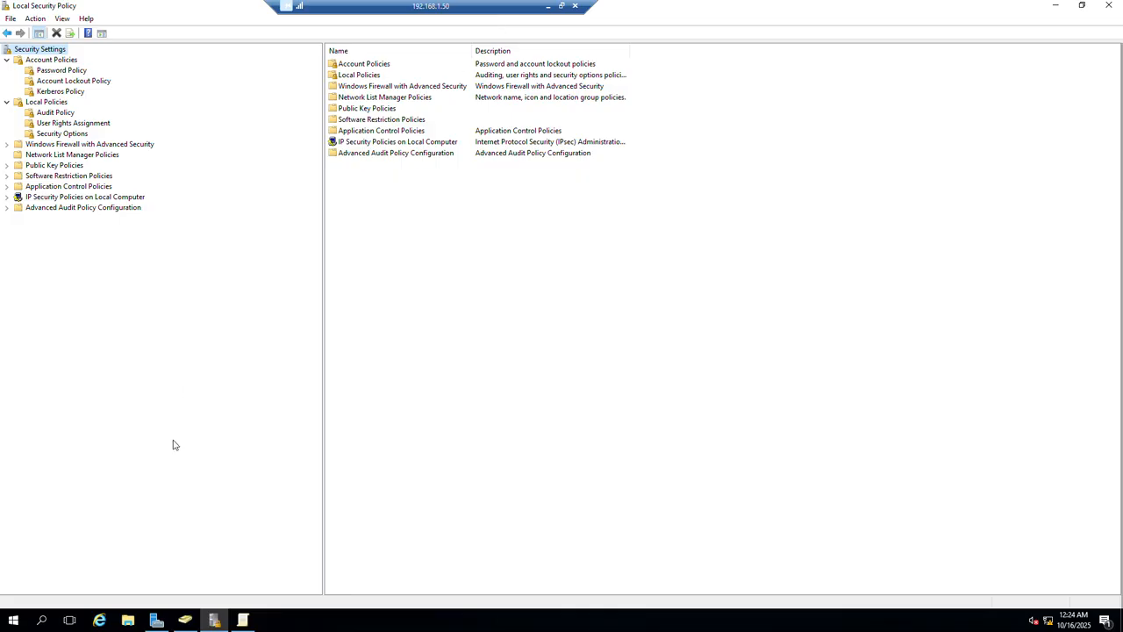
{"action": "left_click", "coordinate": [13, 622]}
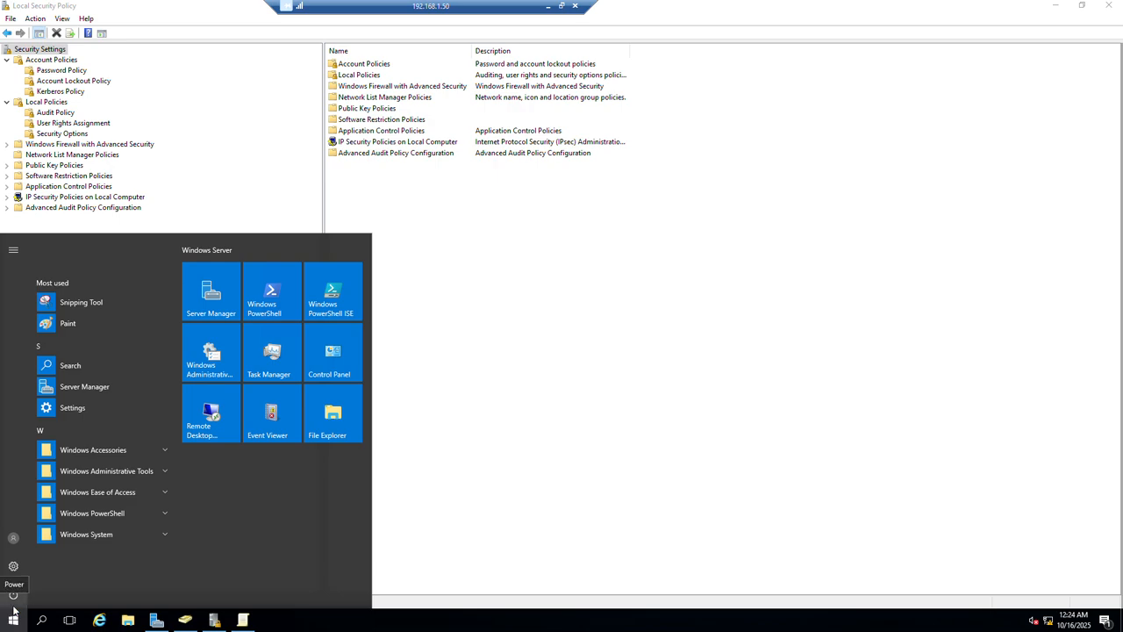
{"action": "left_click", "coordinate": [40, 621]}
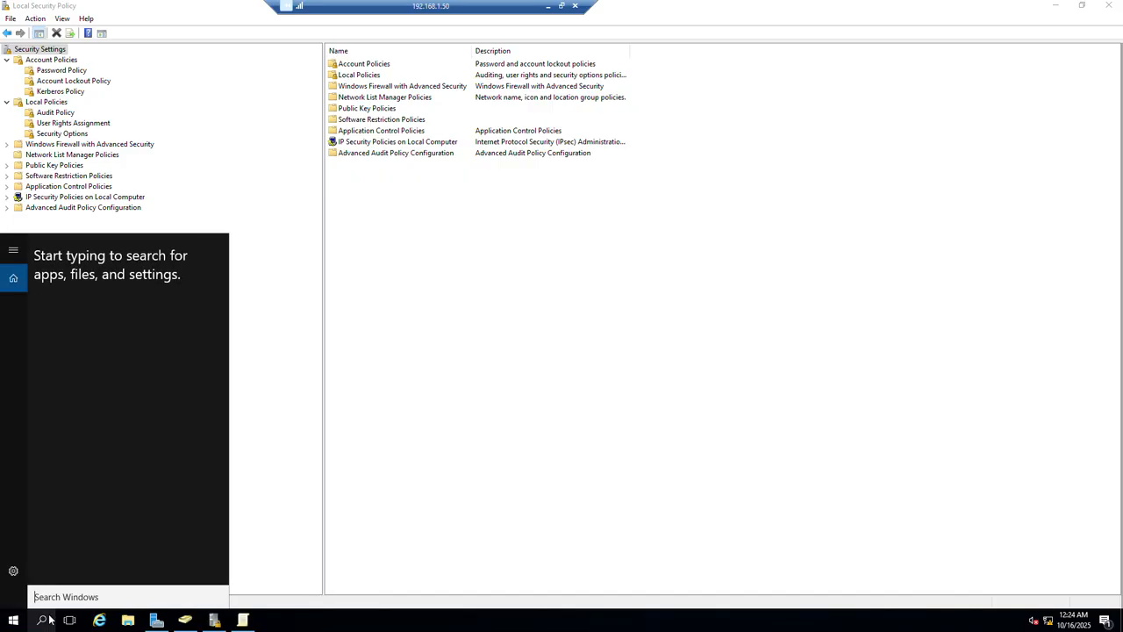
{"action": "type", "text": "gpedit"}
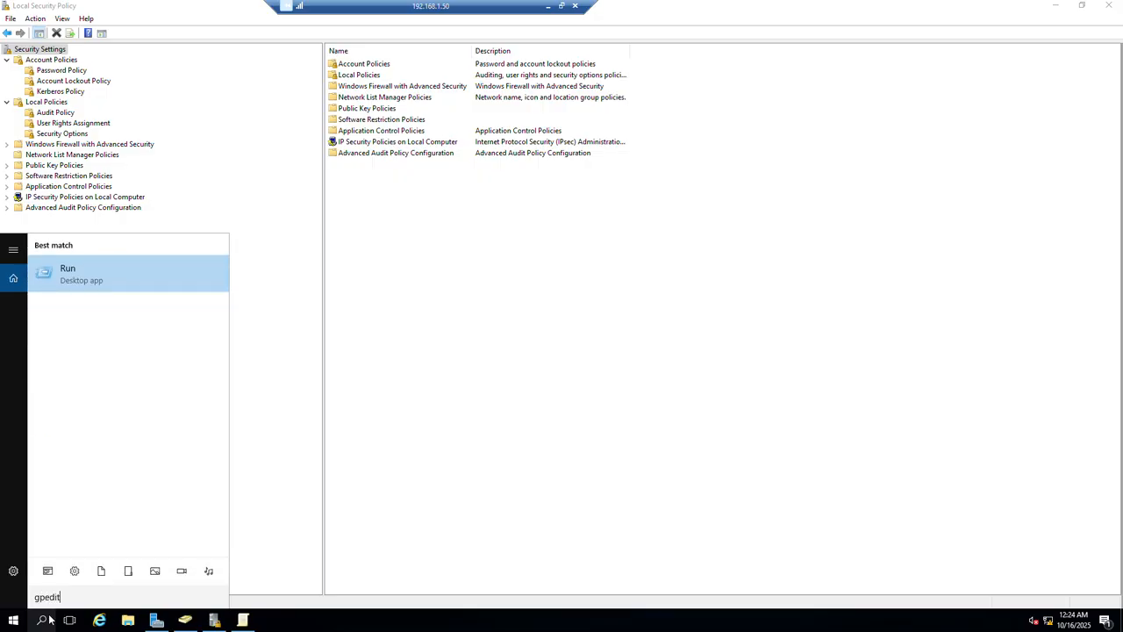
{"action": "type", "text": ".msc"}
{"action": "key", "text": "Return"}
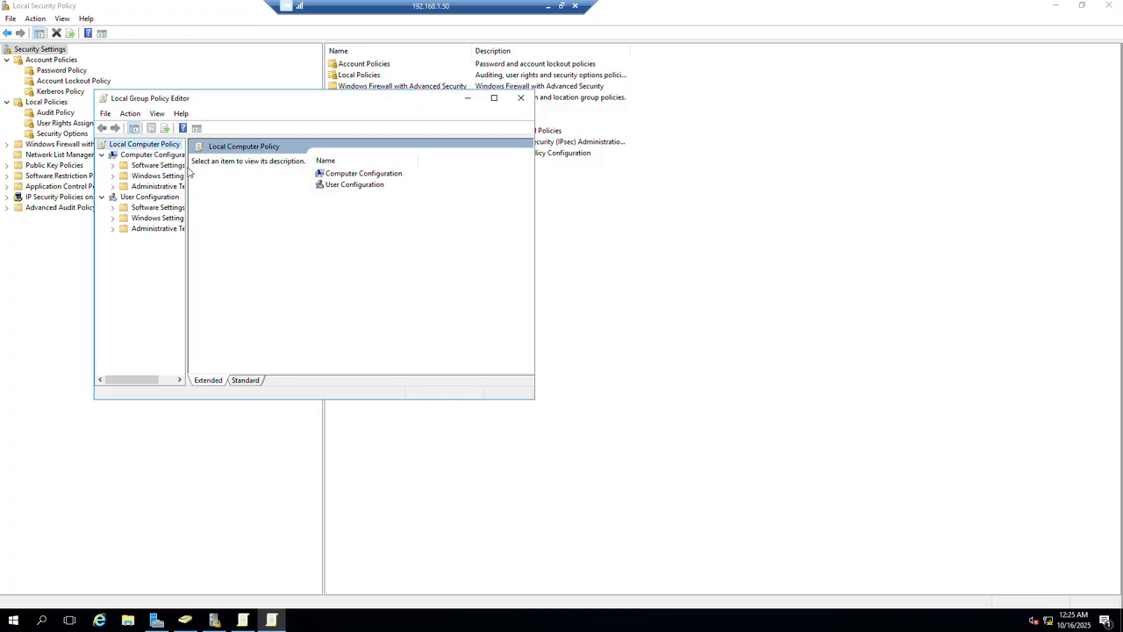
- Maximize the editor and show the full Credentials Delegation setting names under Computer Configuration, Administrative Templates, System, widening the tree and Setting column
{"action": "left_click", "coordinate": [113, 186]}
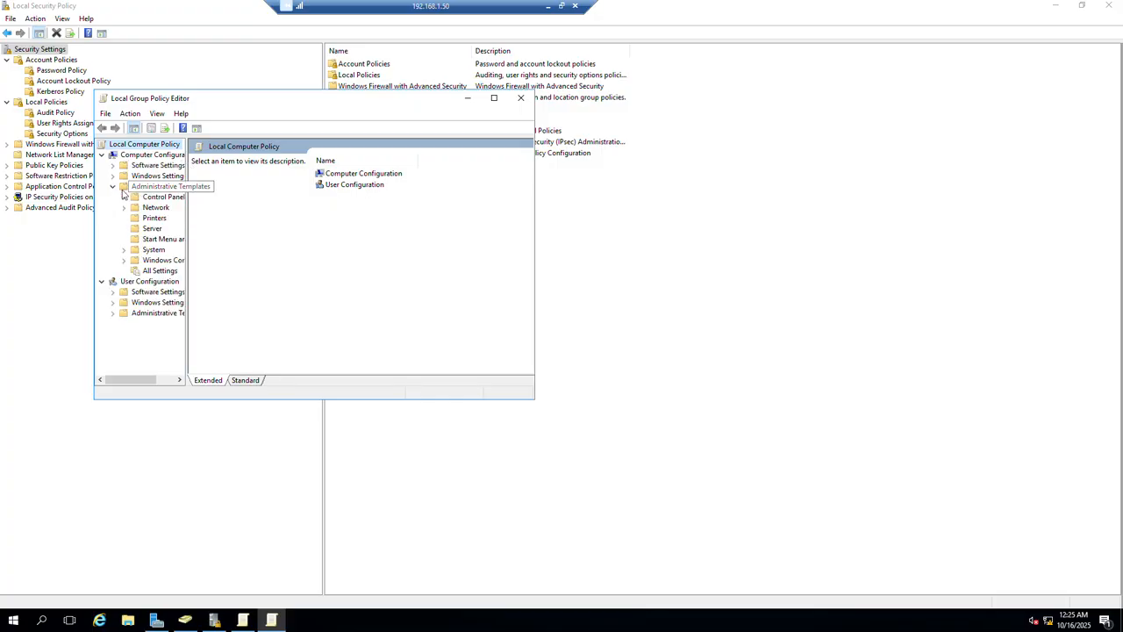
{"action": "left_click", "coordinate": [494, 98]}
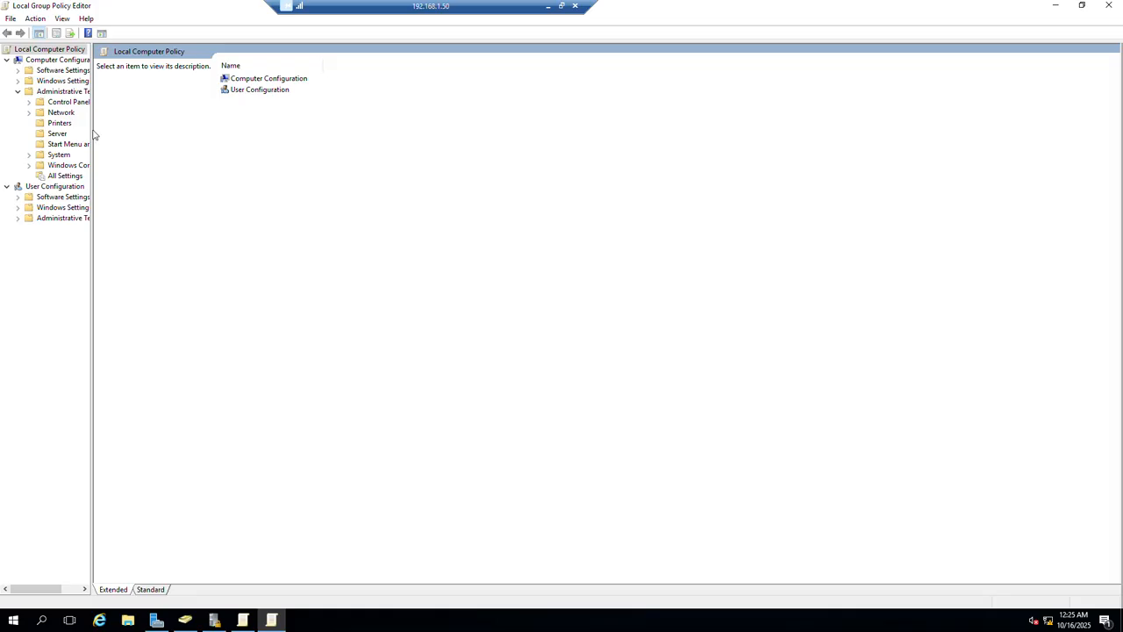
{"action": "left_click_drag", "start_coordinate": [90, 132], "coordinate": [257, 133]}
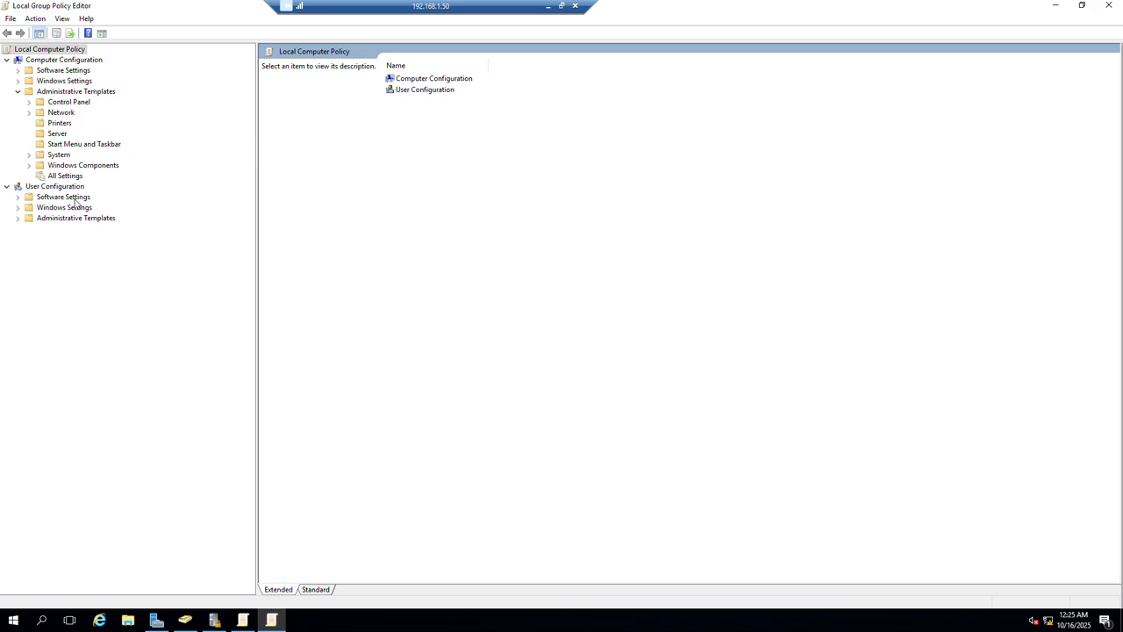
{"action": "left_click", "coordinate": [30, 158]}
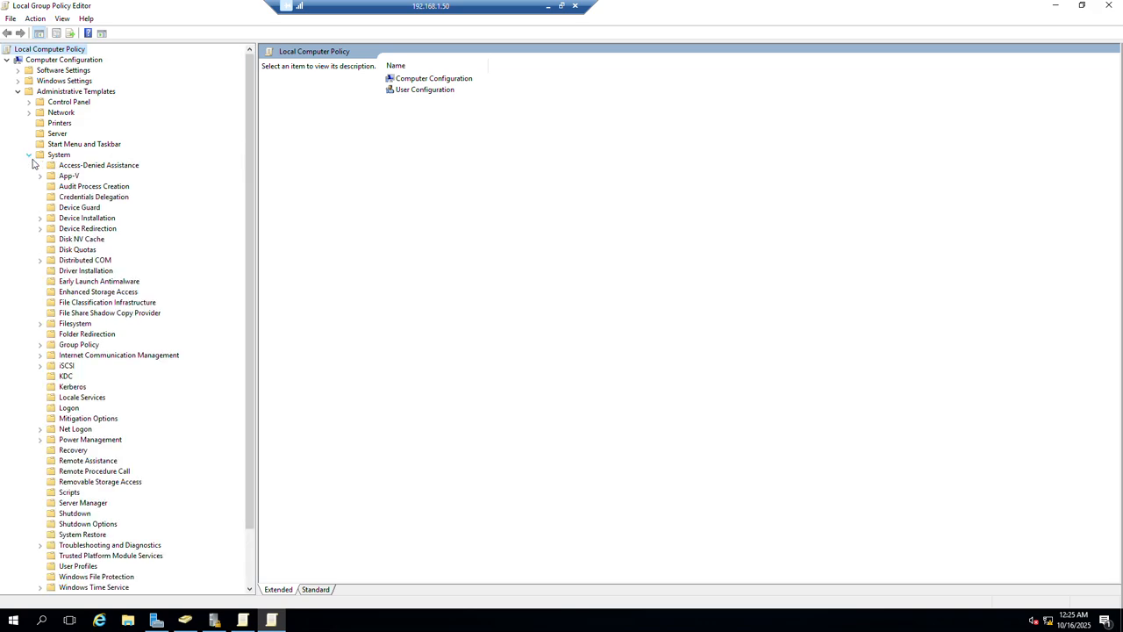
{"action": "left_click", "coordinate": [92, 197]}
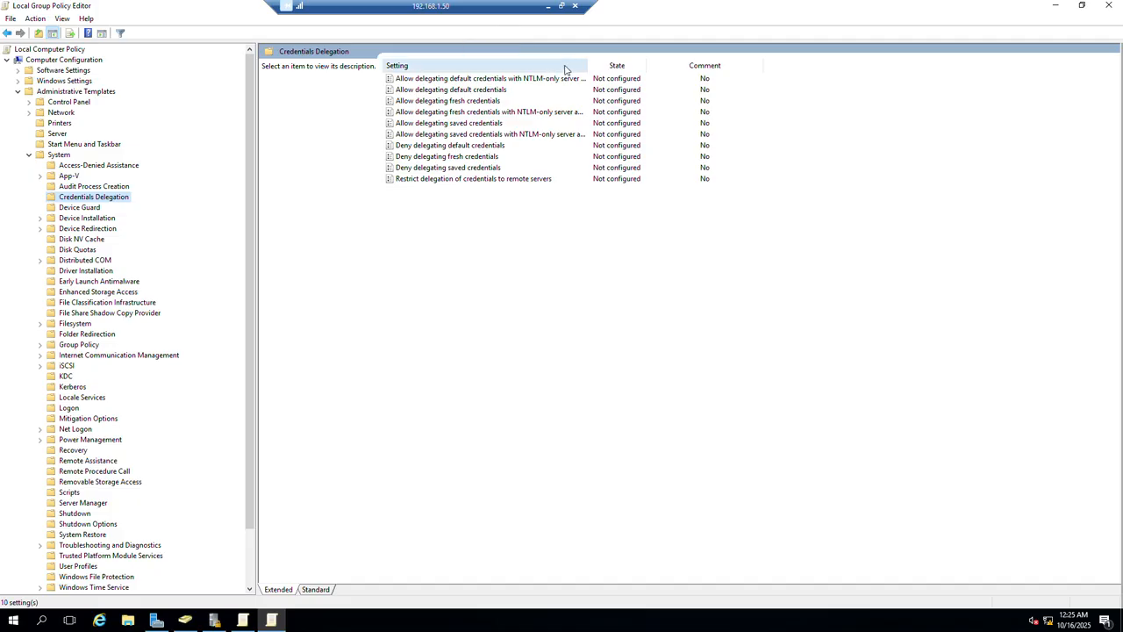
{"action": "left_click_drag", "start_coordinate": [604, 65], "coordinate": [772, 69]}
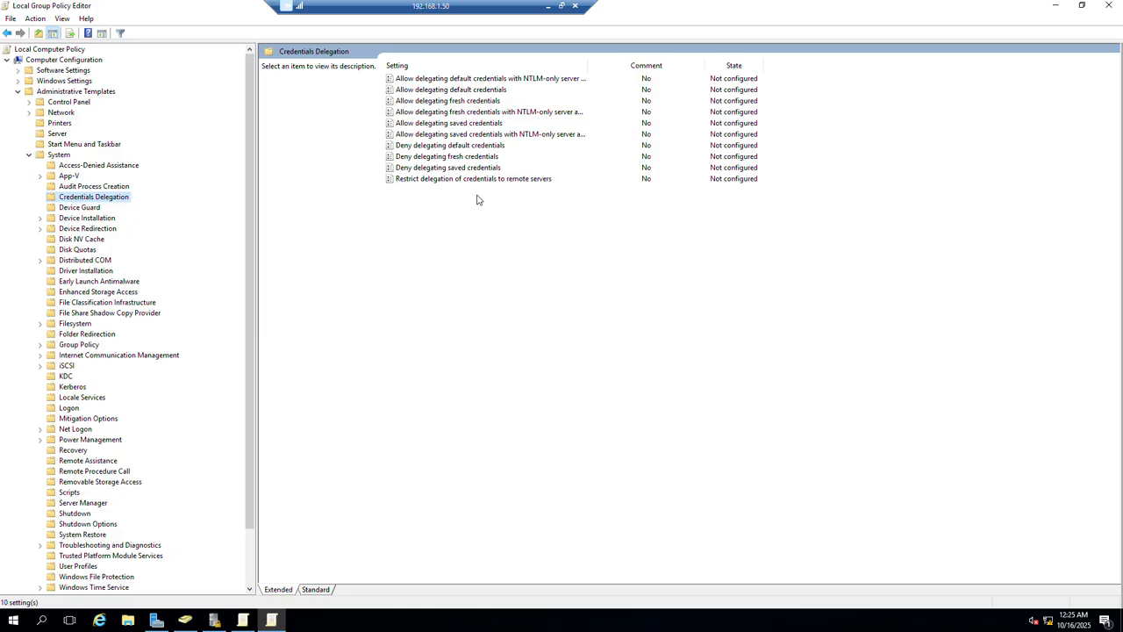
{"action": "left_click_drag", "start_coordinate": [587, 66], "coordinate": [693, 61]}
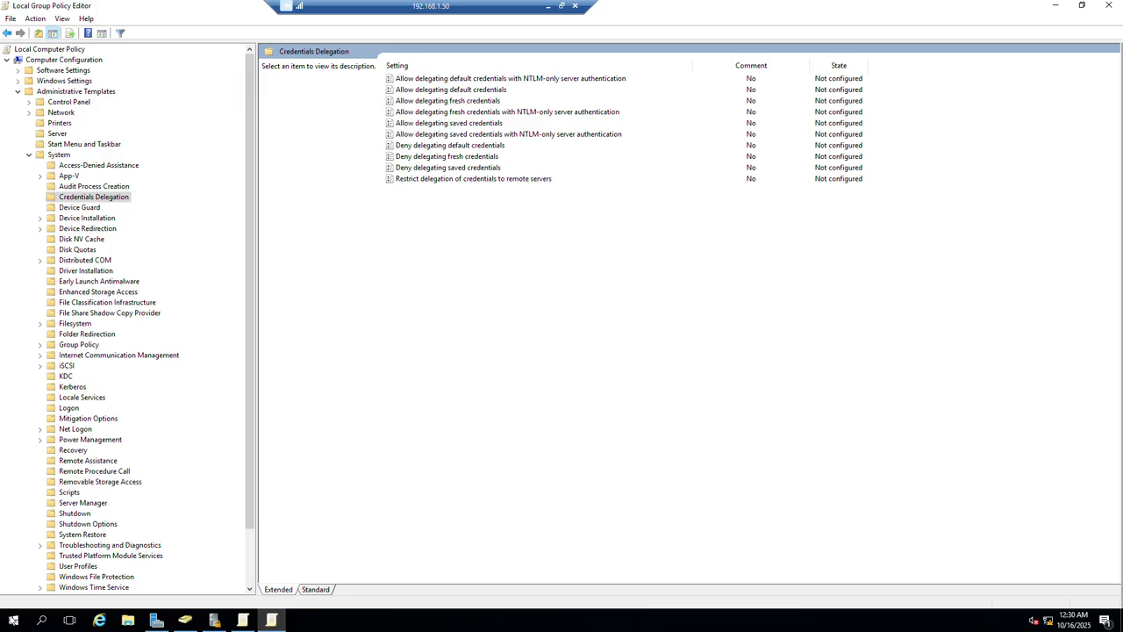
- In a Command Prompt, use REG ADD to create AllowEncryptionOracle as REG_DWORD 2 under HKLM\Software\Microsoft\Windows\CurrentVersion\Policies\System\CredSSP\Parameters\
{"action": "left_click", "coordinate": [12, 619]}
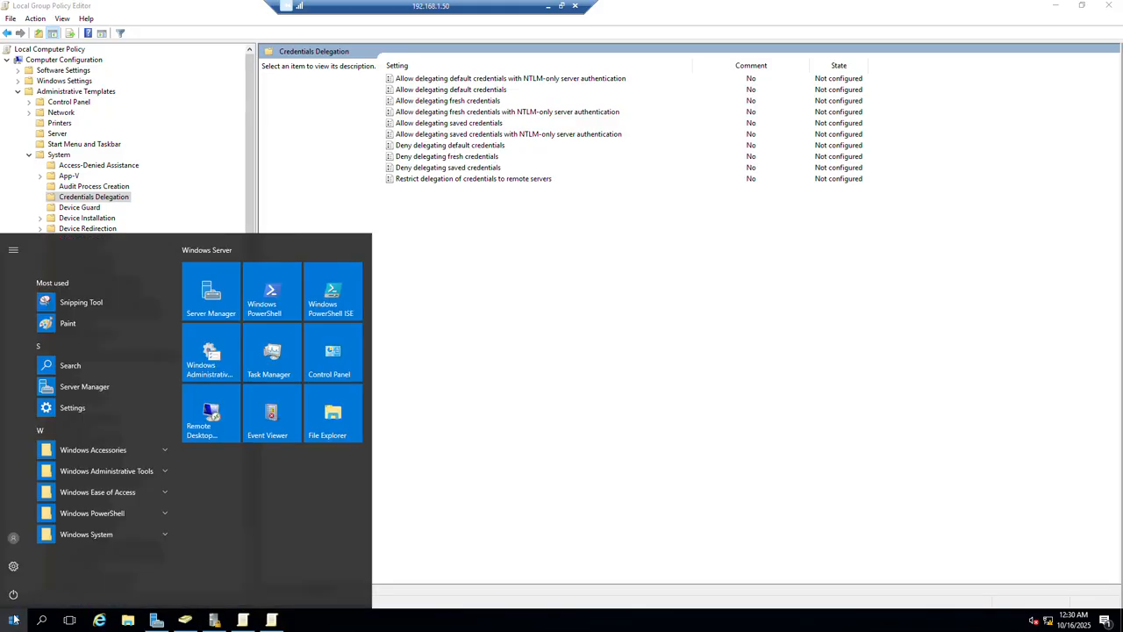
{"action": "type", "text": "cmdf"}
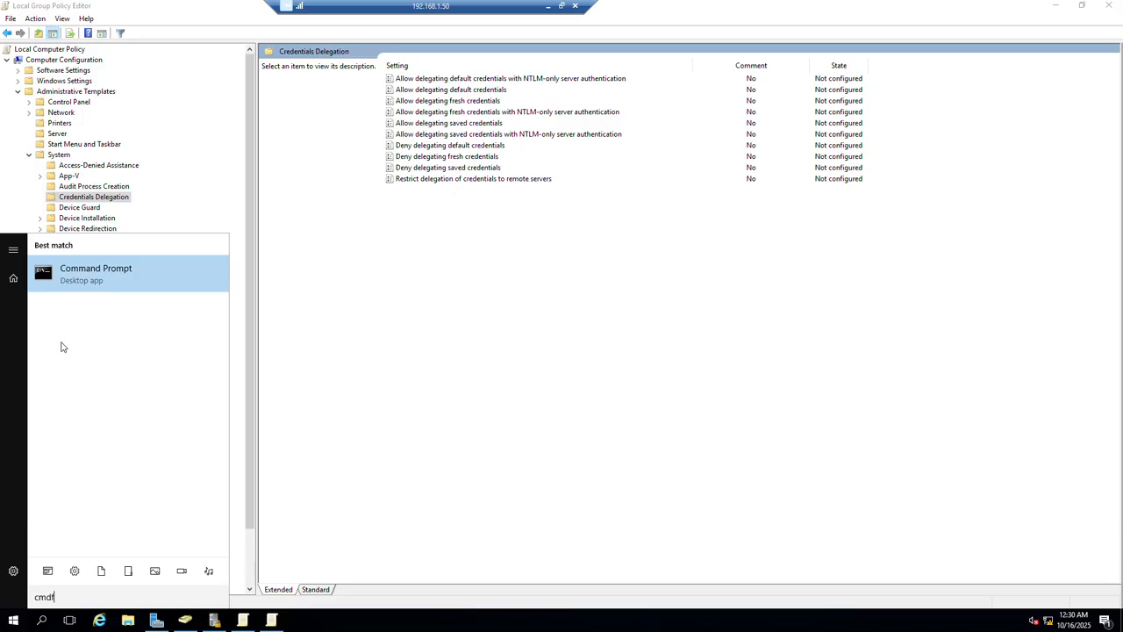
{"action": "left_click", "coordinate": [70, 279]}
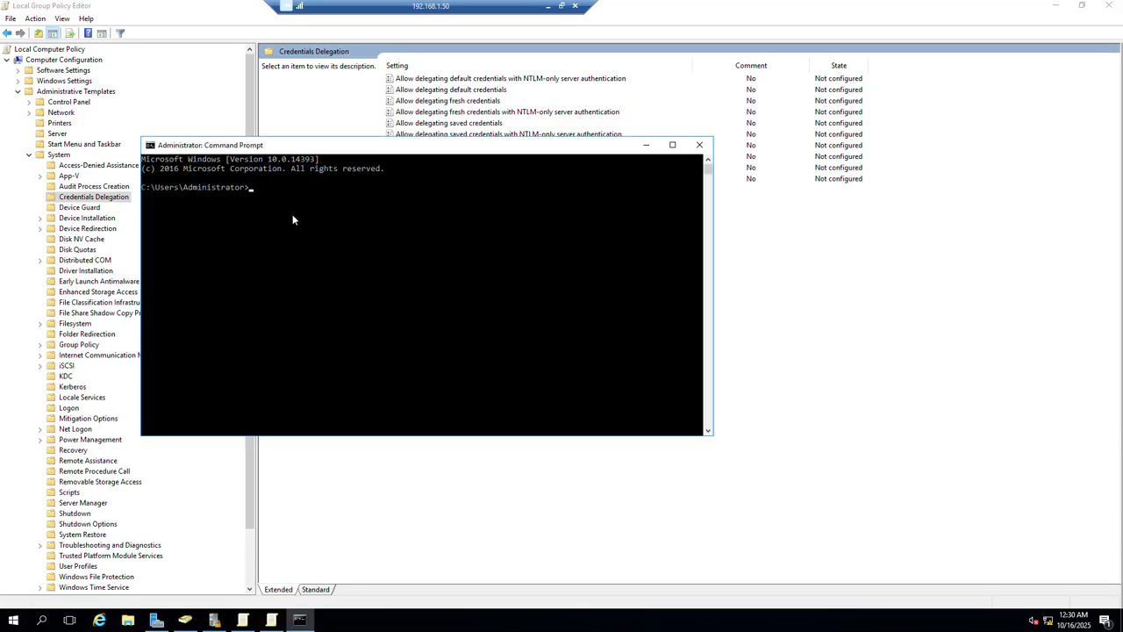
{"action": "type", "text": "REG ADD HKLM\\Software\\Microsoft\\Windows\\CurrentVersion\\Policies\\System\\CredSSP\\Parameters\\ /v AllowEncryptionOracle /t REG_DWORD /d 2"}
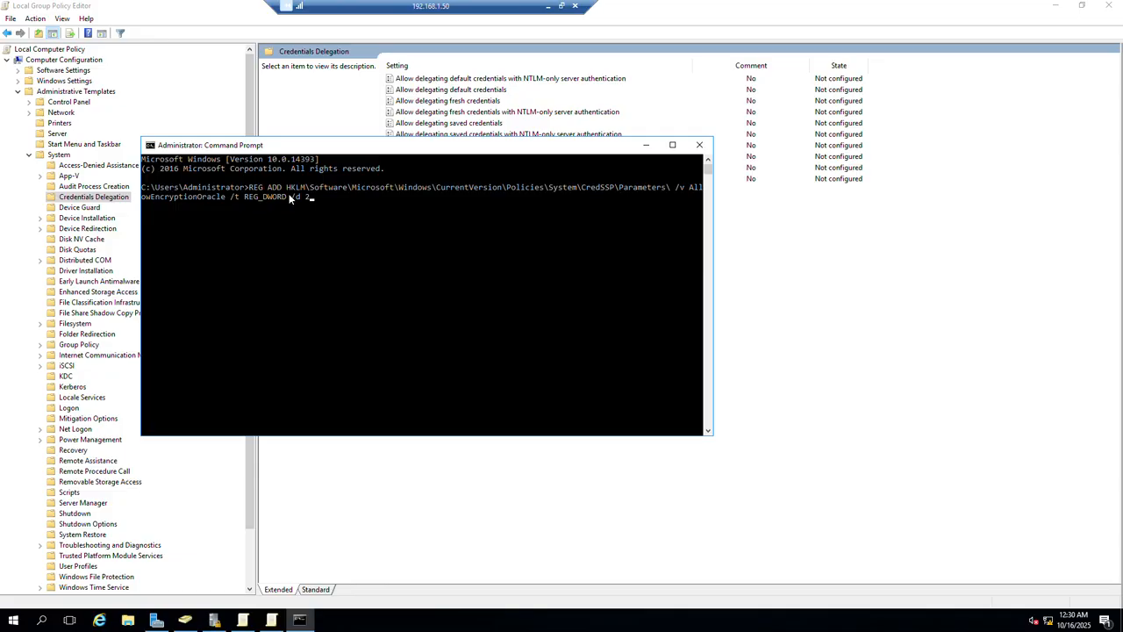
{"action": "key", "text": "Return"}
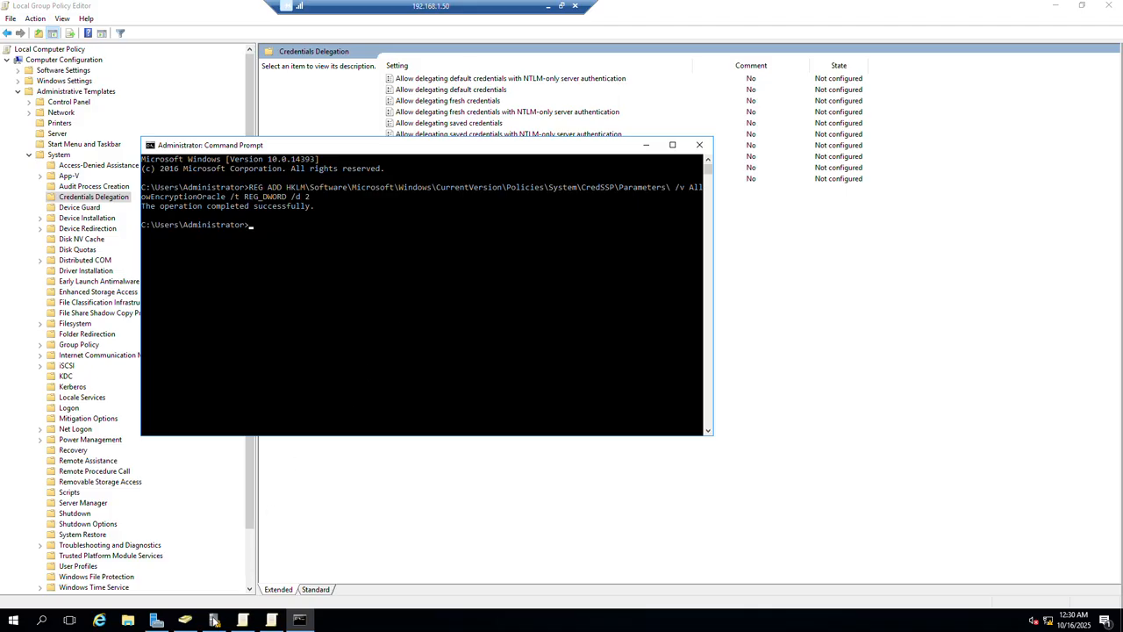
- Run sysdm.cpl and check the Network Level Authentication option in the Remote Desktop settings, closing System Properties without changes
{"action": "left_click", "coordinate": [5, 621]}
{"action": "type", "text": "sys"}
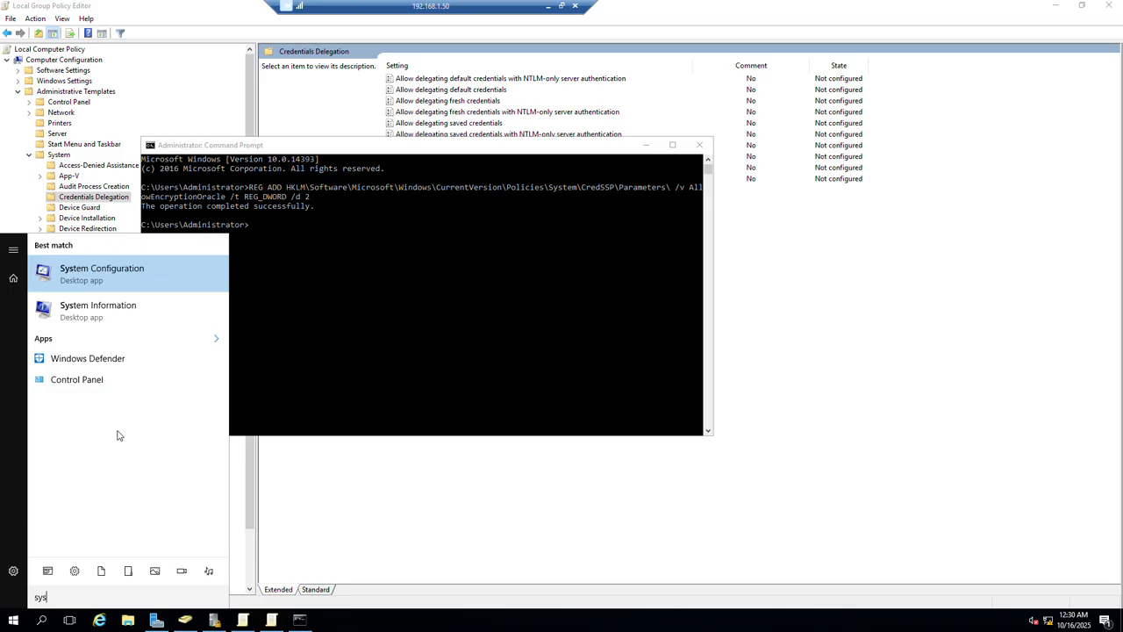
{"action": "type", "text": "dm"}
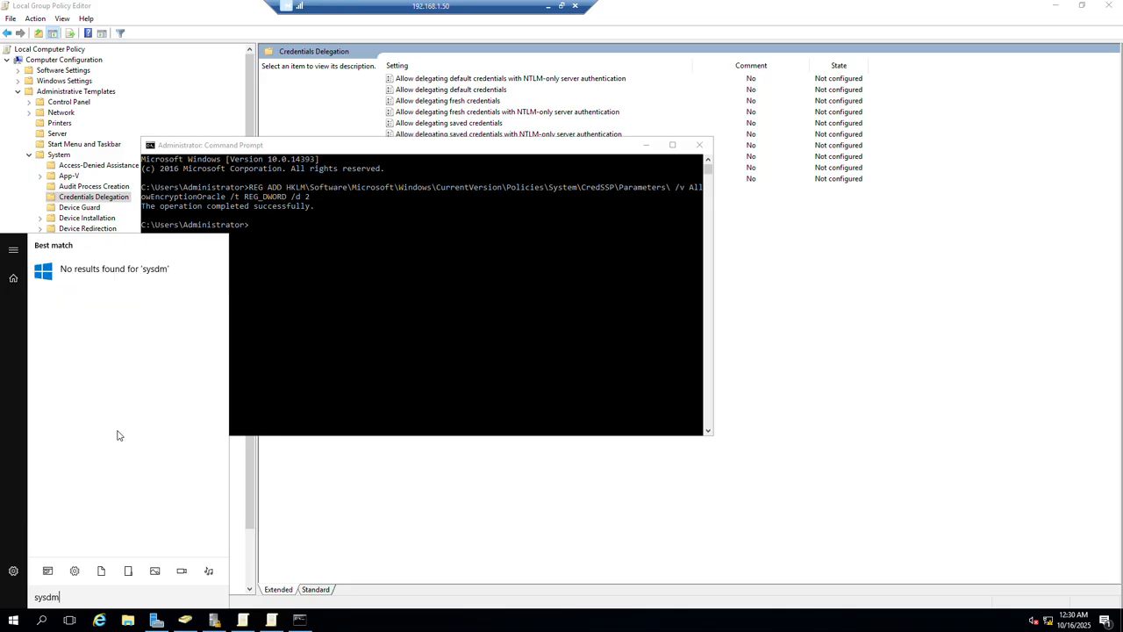
{"action": "type", "text": ".cpl"}
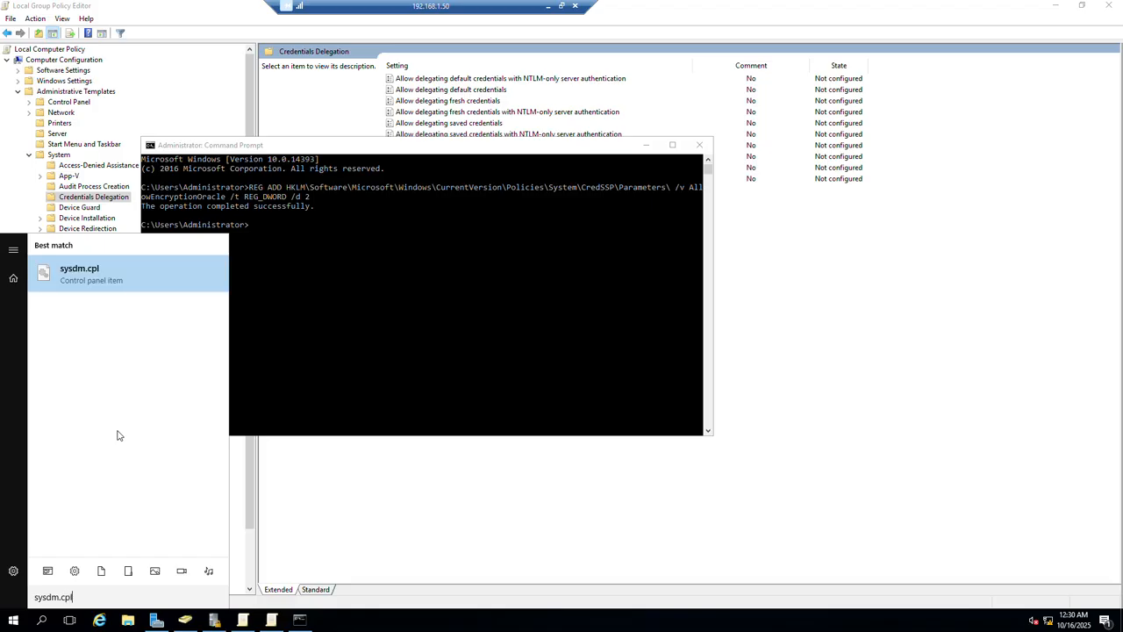
{"action": "key", "text": "Return"}
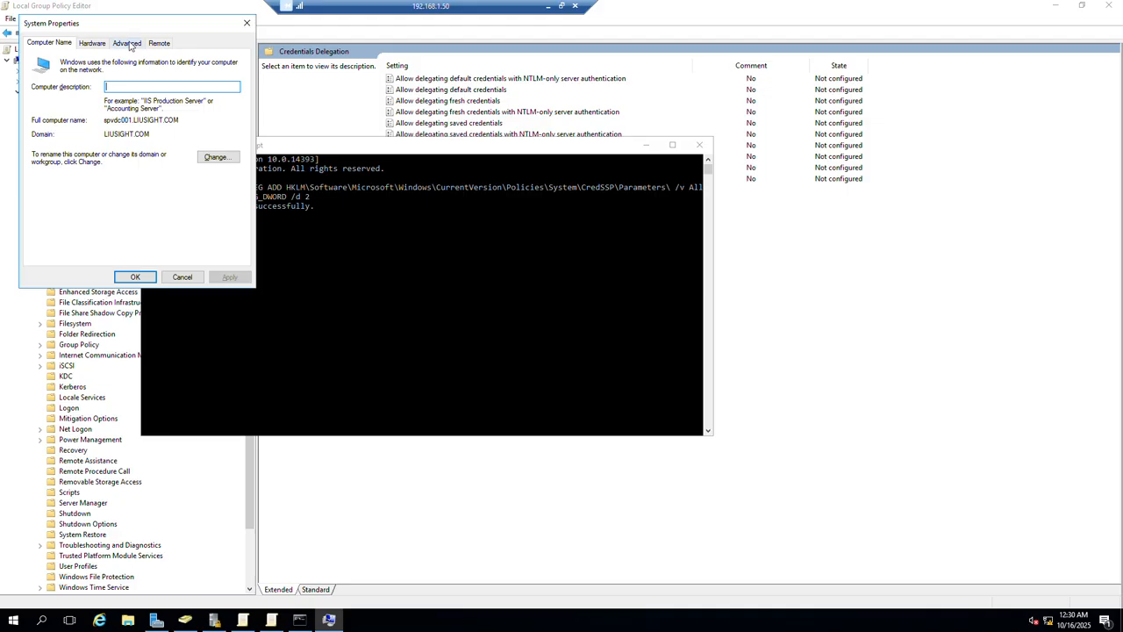
{"action": "left_click", "coordinate": [159, 42]}
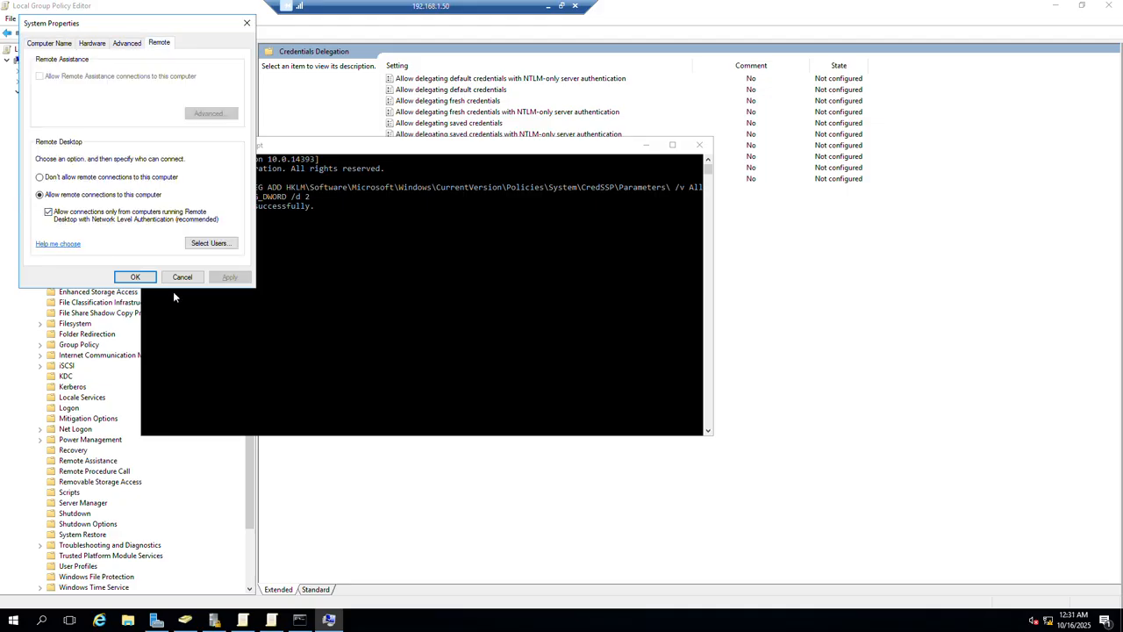
{"action": "left_click", "coordinate": [246, 23]}
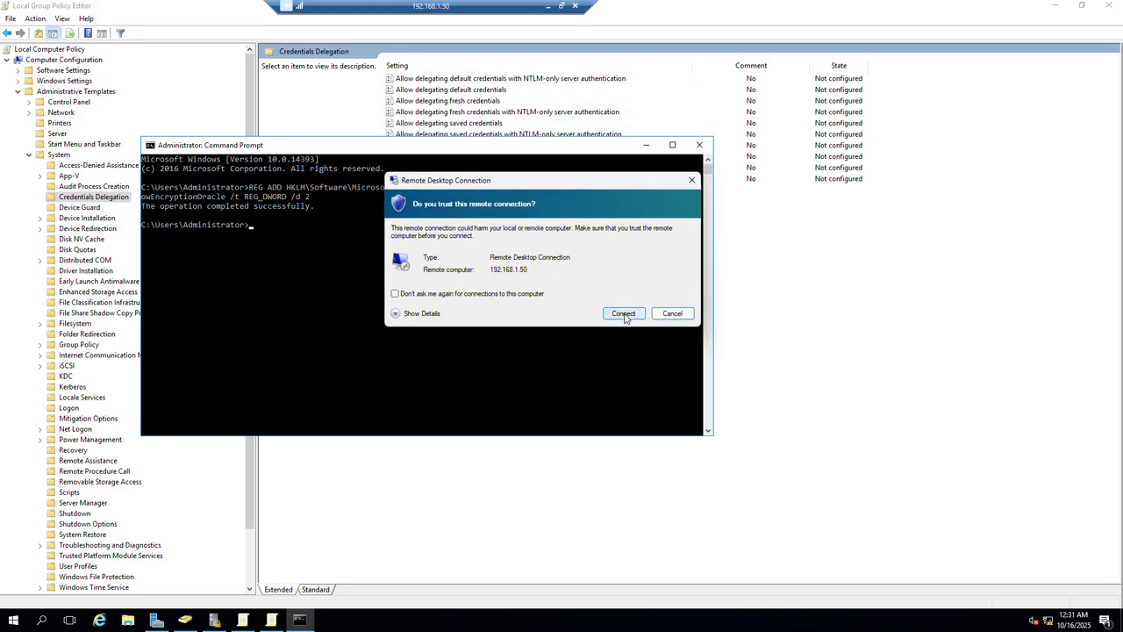
- Try the Remote Desktop connection to 192.168.1.50 with the administrator password and dismiss the resulting dialog
{"action": "left_click", "coordinate": [624, 314]}
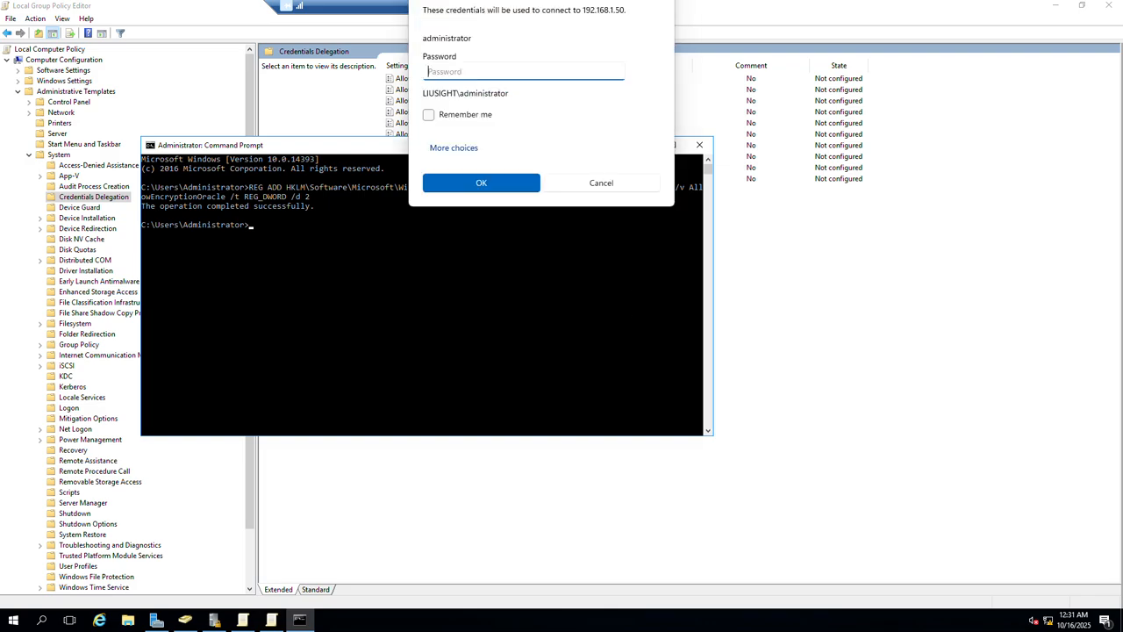
{"action": "type", "text": "••"}
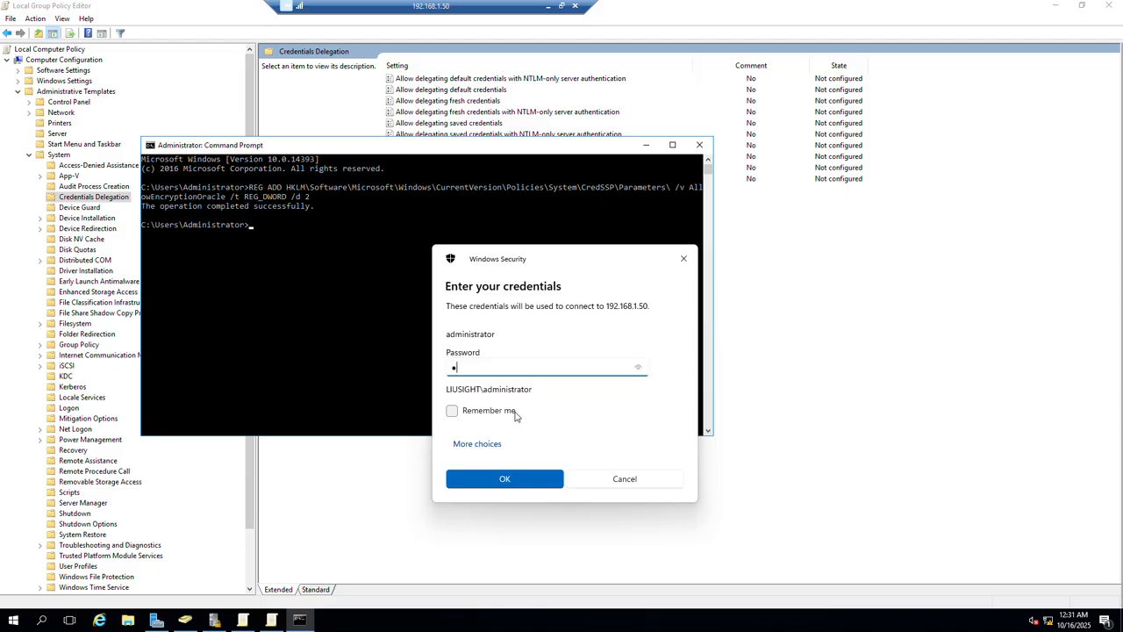
{"action": "type", "text": "•••••••••"}
{"action": "key", "text": "Return"}
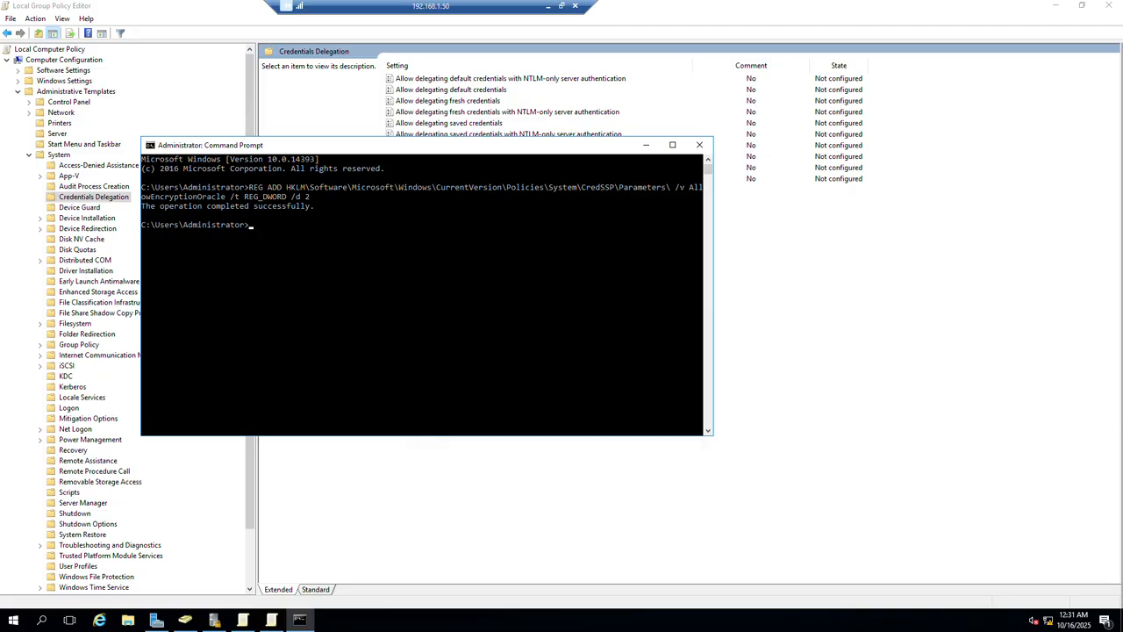
{"action": "left_click_drag", "start_coordinate": [517, 509], "coordinate": [567, 50]}
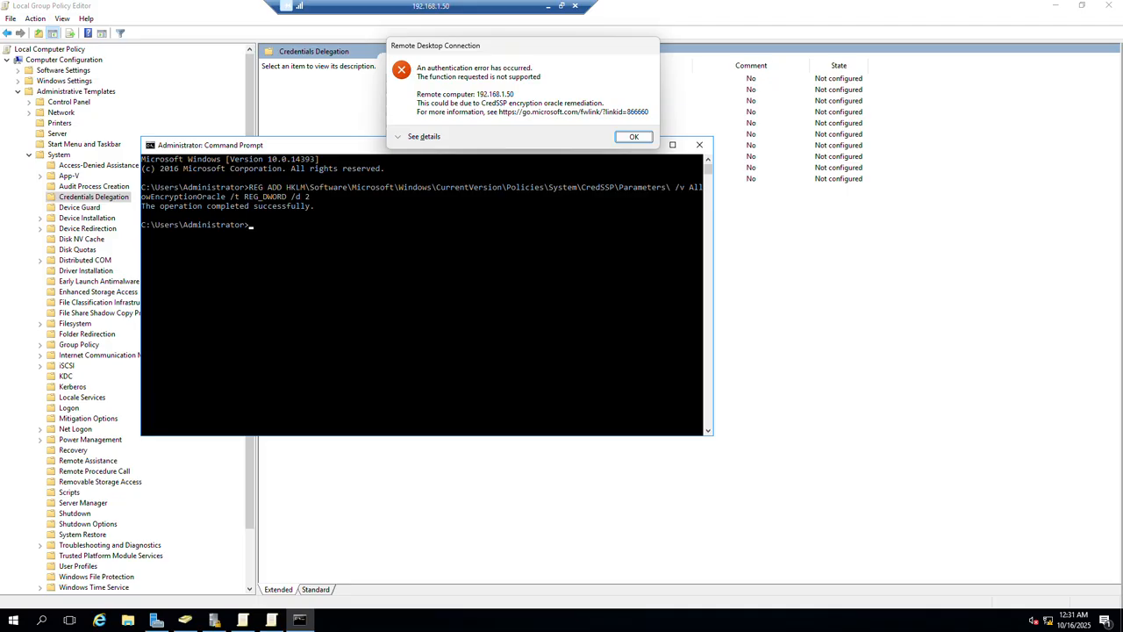
{"action": "left_click", "coordinate": [634, 137]}
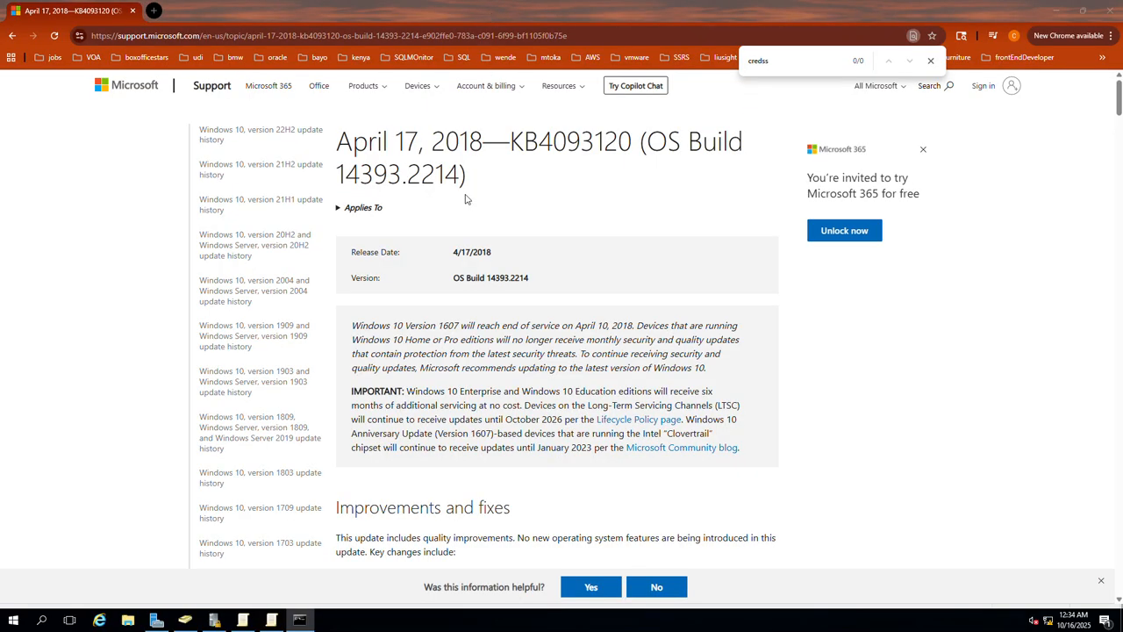
- Review the KB4093120 support page down to How to get this update, and open its Microsoft Update Catalog link in a new tab
{"action": "scroll", "coordinate": [466, 199], "scroll_direction": "down", "scroll_amount": 1}
{"action": "scroll", "coordinate": [466, 199], "scroll_direction": "up", "scroll_amount": 1}
{"action": "scroll", "coordinate": [466, 199], "scroll_direction": "down", "scroll_amount": 15}
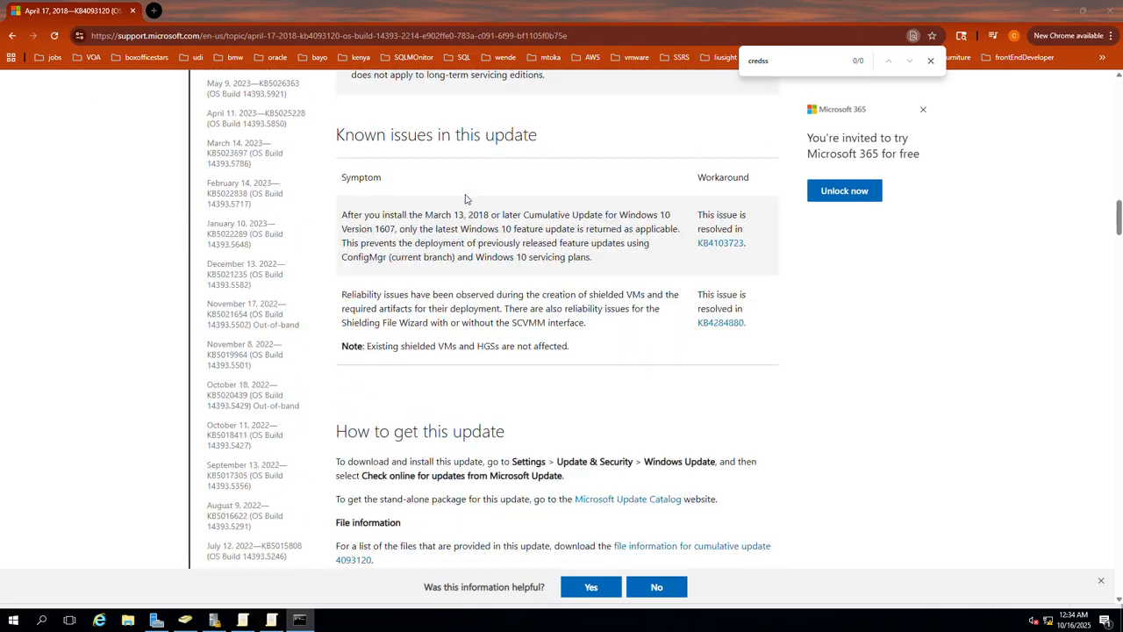
{"action": "scroll", "coordinate": [465, 200], "scroll_direction": "down", "scroll_amount": 2}
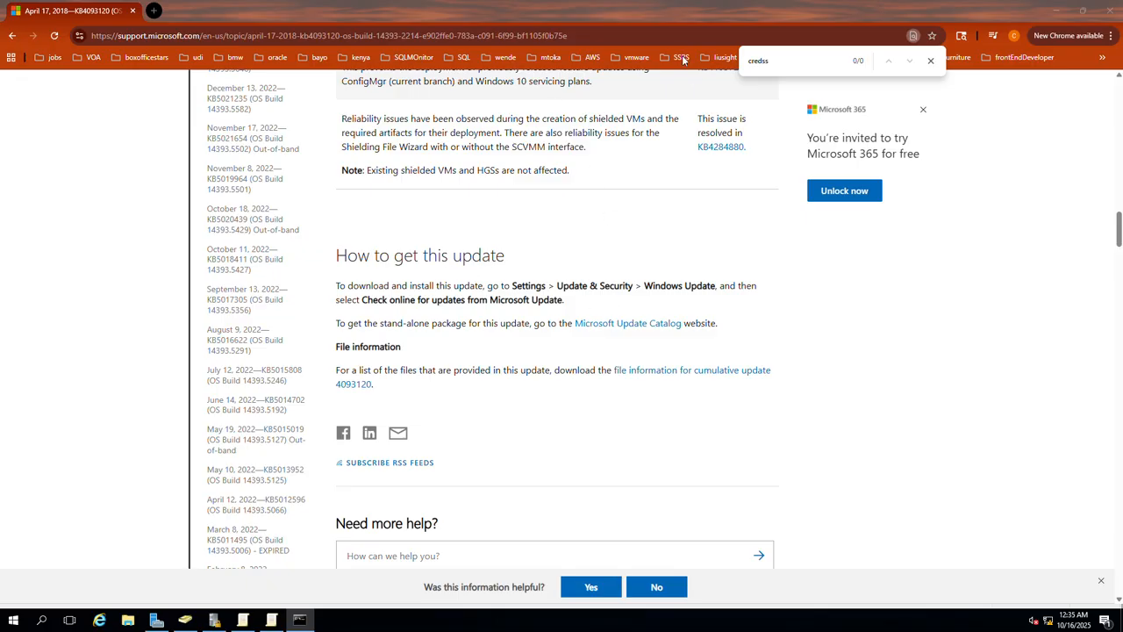
{"action": "right_click", "coordinate": [645, 323]}
{"action": "left_click", "coordinate": [665, 334]}
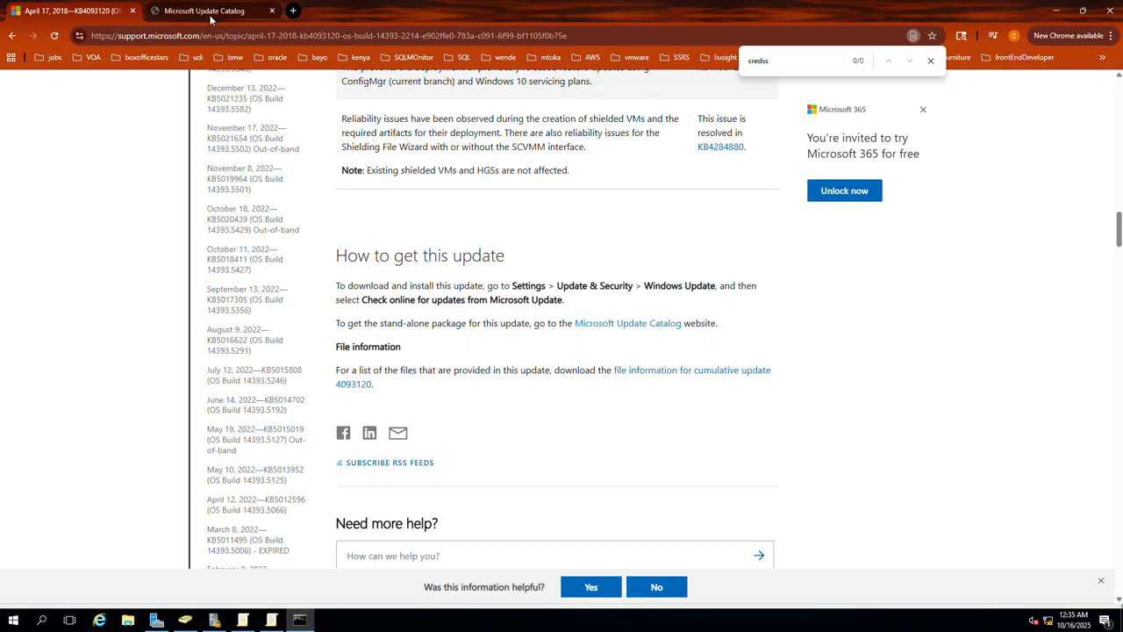
{"action": "left_click", "coordinate": [211, 13]}
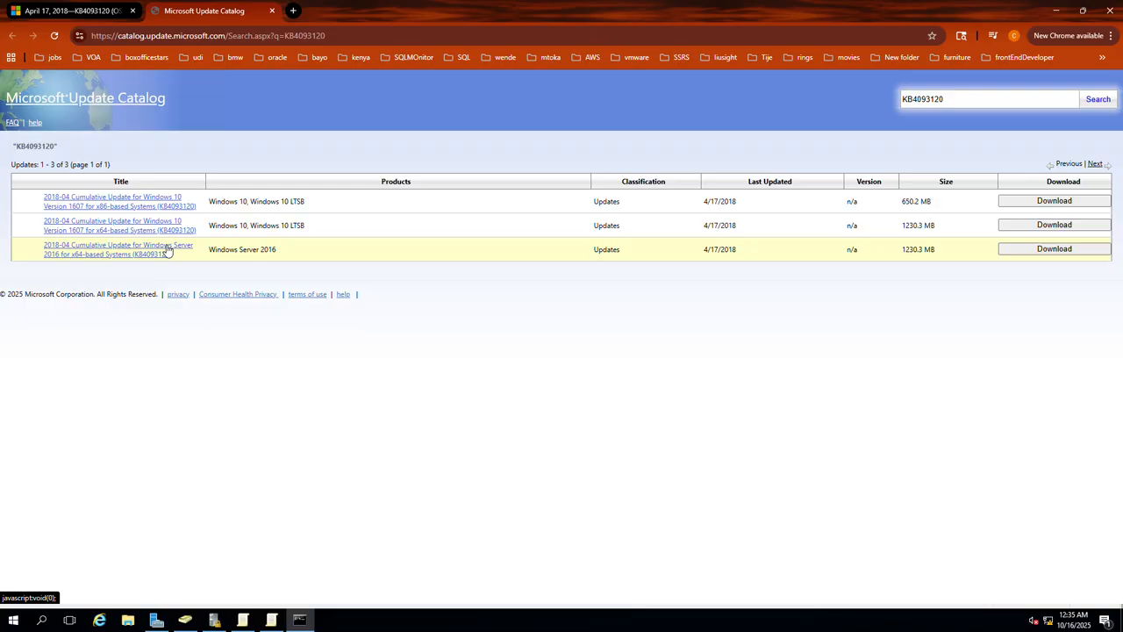
- Download the 2018-04 Cumulative Update for Windows Server 2016 for x64-based Systems (KB4093120) from the Microsoft Update Catalog
{"action": "left_click", "coordinate": [1081, 249]}
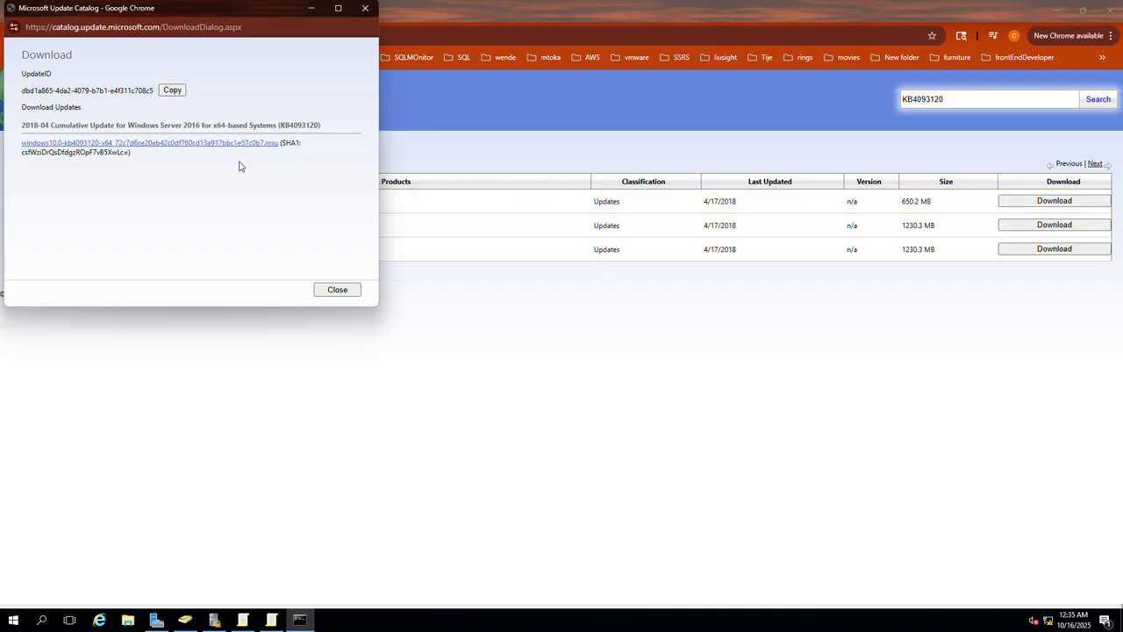
{"action": "left_click", "coordinate": [81, 145]}
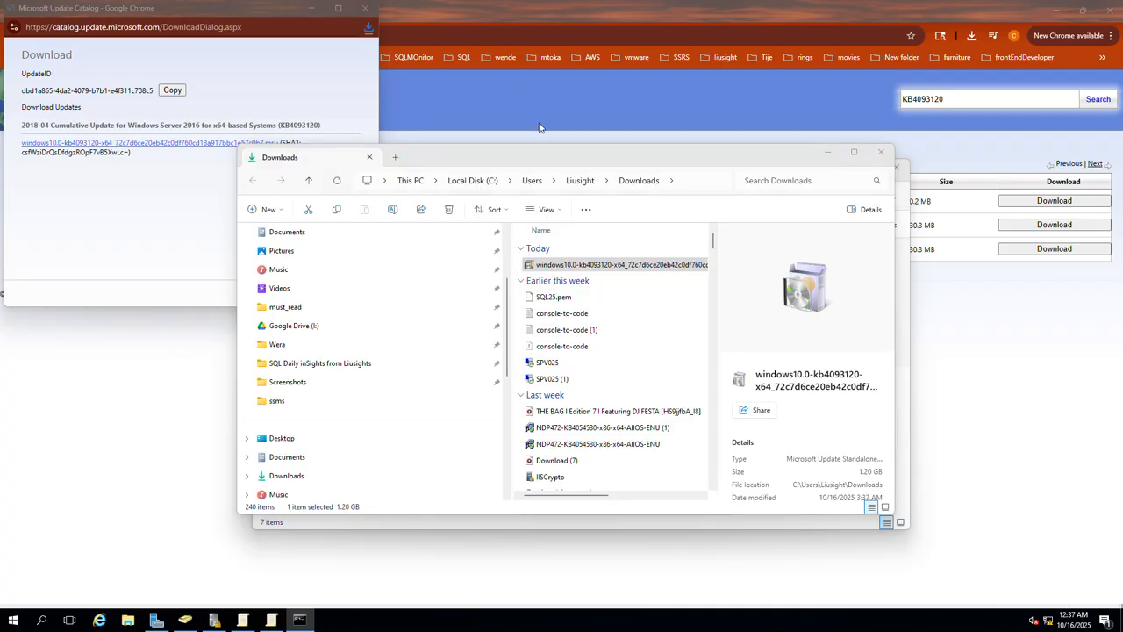
- Move the downloaded windows10.0-kb4093120-x64 package from the local Downloads folder to \\192.168.1.50\c$\Users\Administrator\Downloads
{"action": "right_click", "coordinate": [595, 268]}
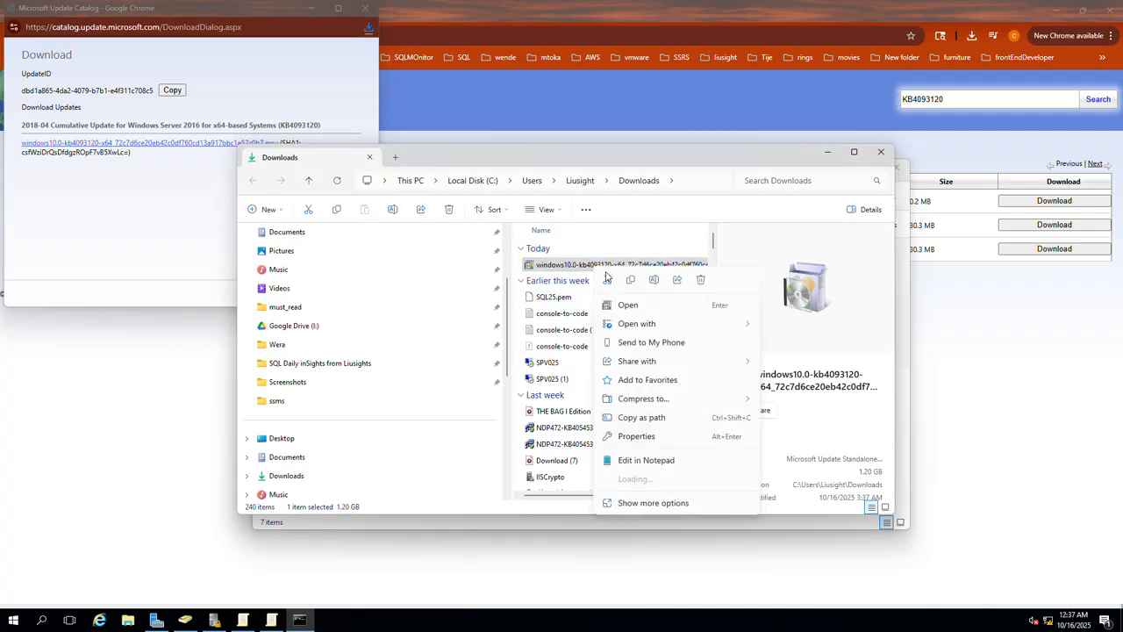
{"action": "left_click", "coordinate": [608, 281]}
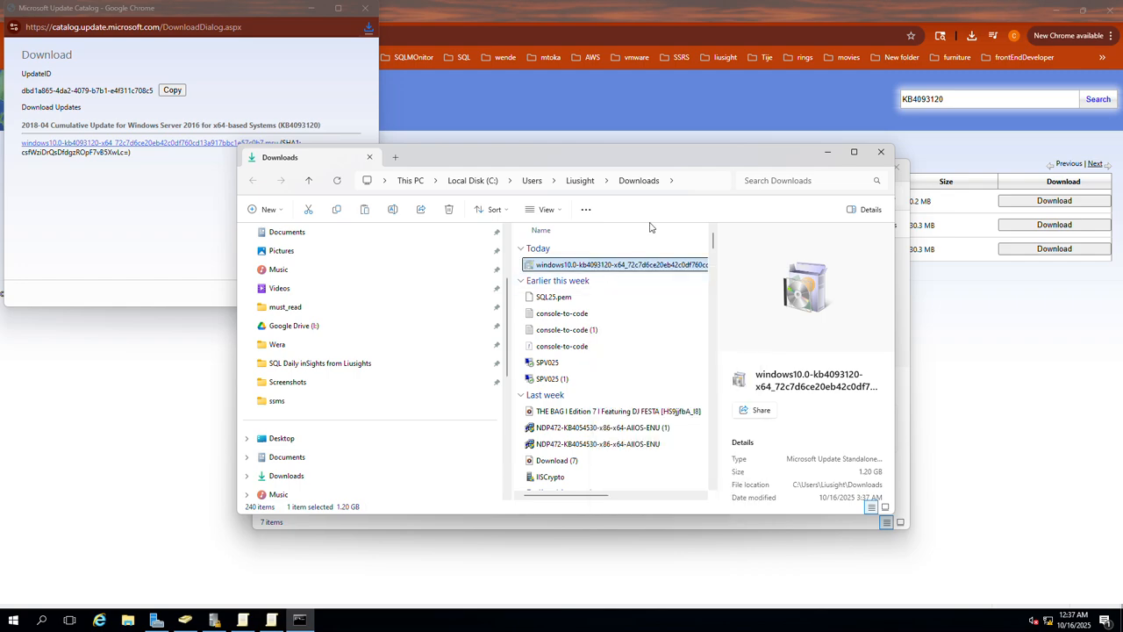
{"action": "left_click", "coordinate": [826, 154]}
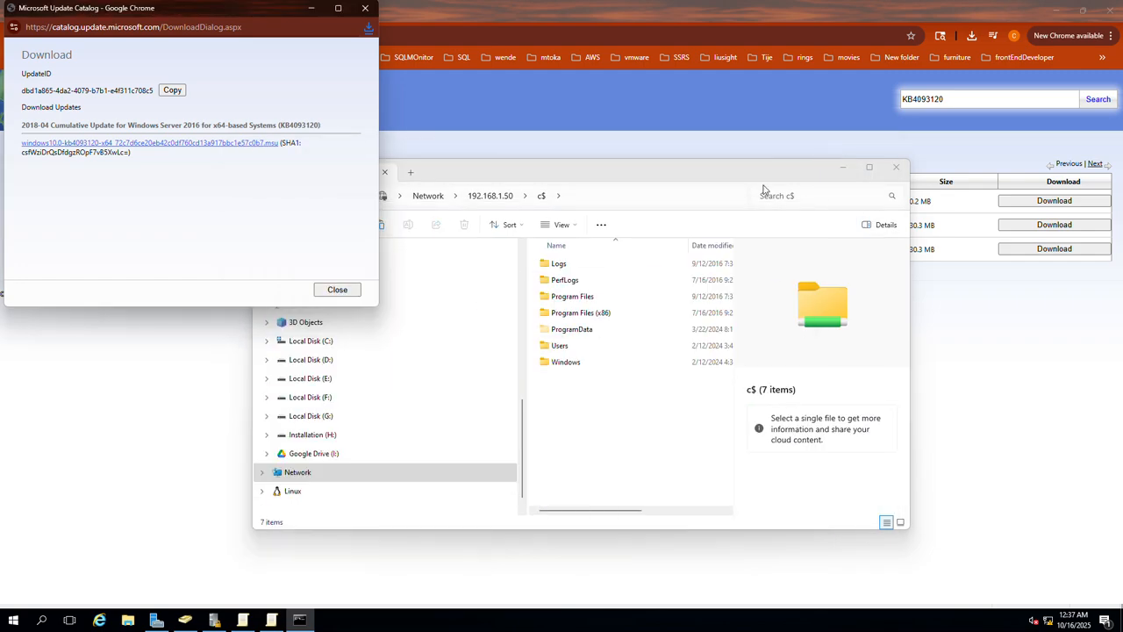
{"action": "left_click", "coordinate": [566, 386]}
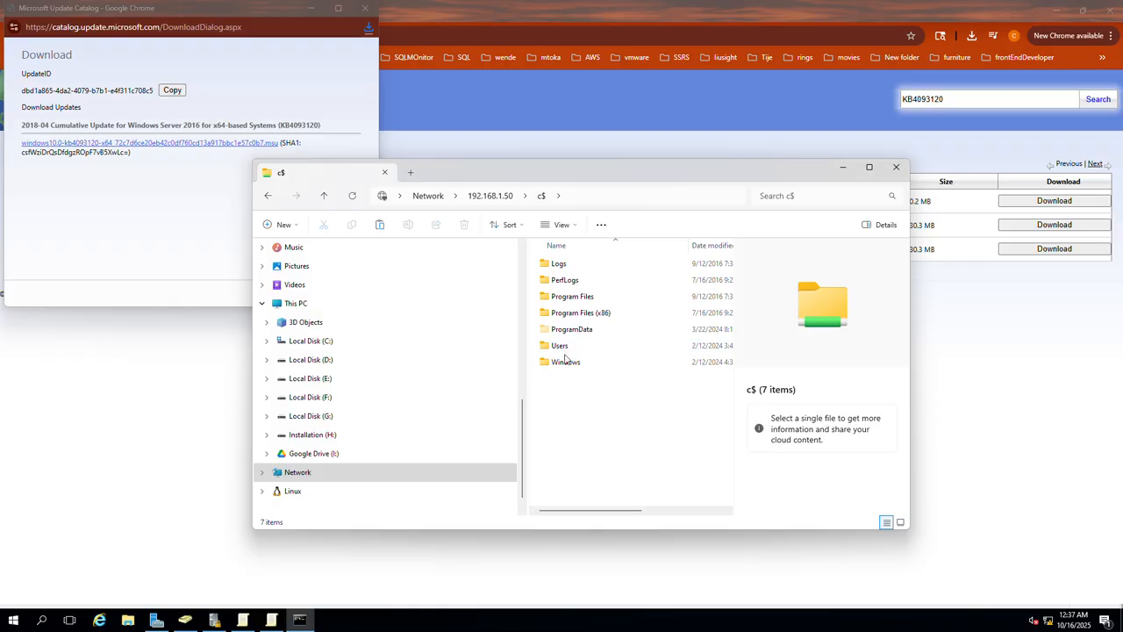
{"action": "double_click", "coordinate": [561, 346]}
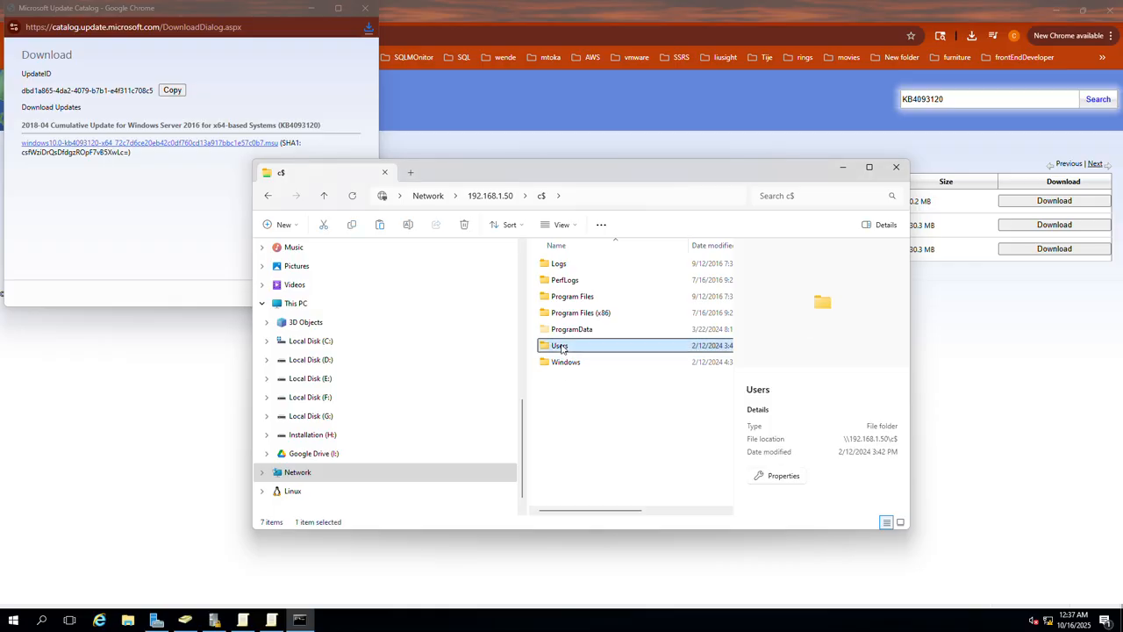
{"action": "double_click", "coordinate": [566, 264]}
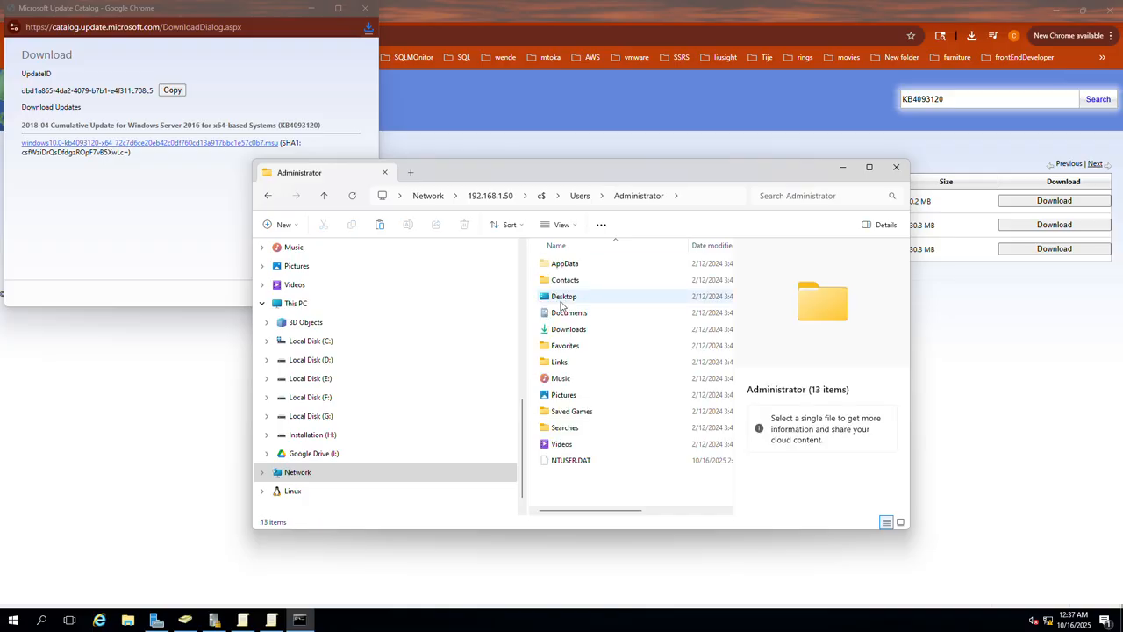
{"action": "left_click", "coordinate": [869, 167]}
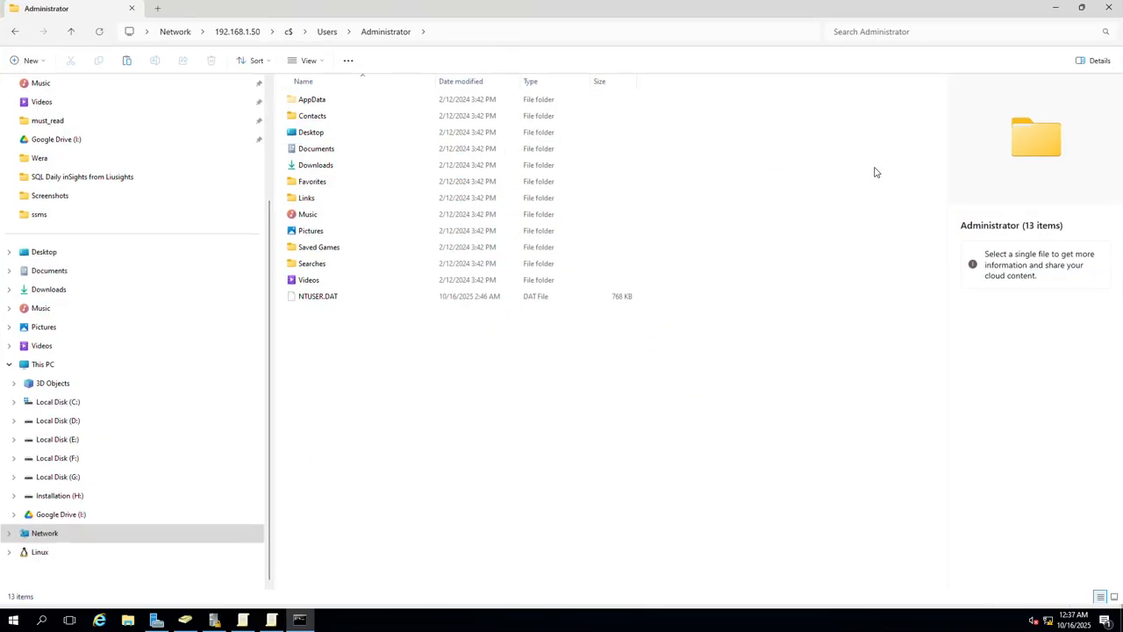
{"action": "double_click", "coordinate": [351, 167]}
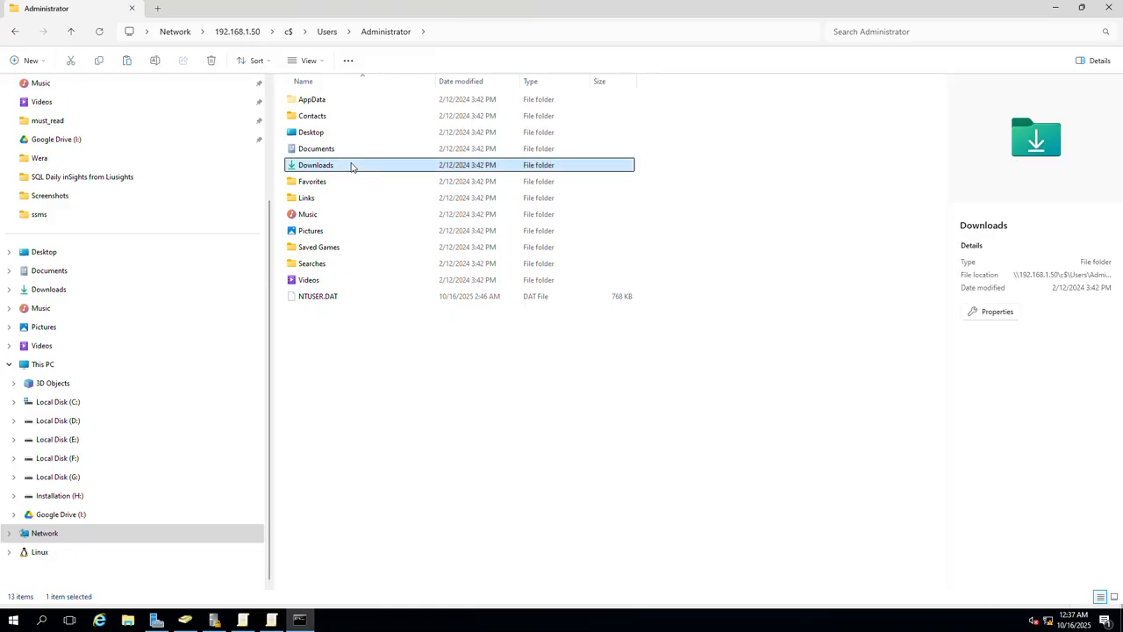
{"action": "right_click", "coordinate": [361, 288]}
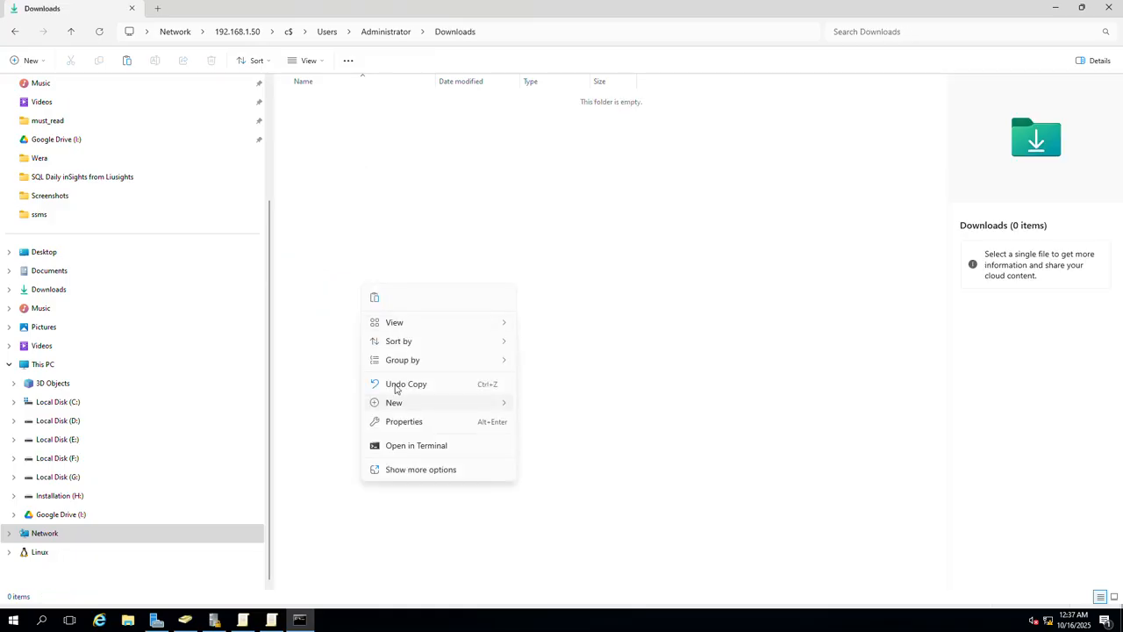
{"action": "left_click", "coordinate": [377, 297]}
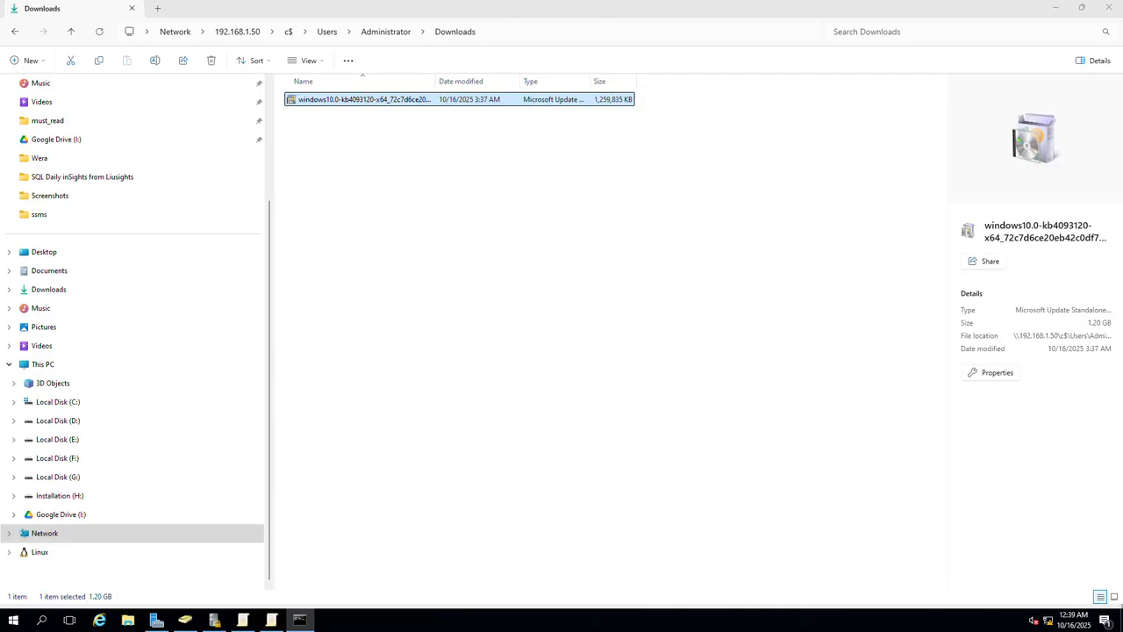
- Switch to the 192.168.1.50 remote session and open C:\Users\Administrator\Downloads in File Explorer
{"action": "key", "text": "alt+Tab"}
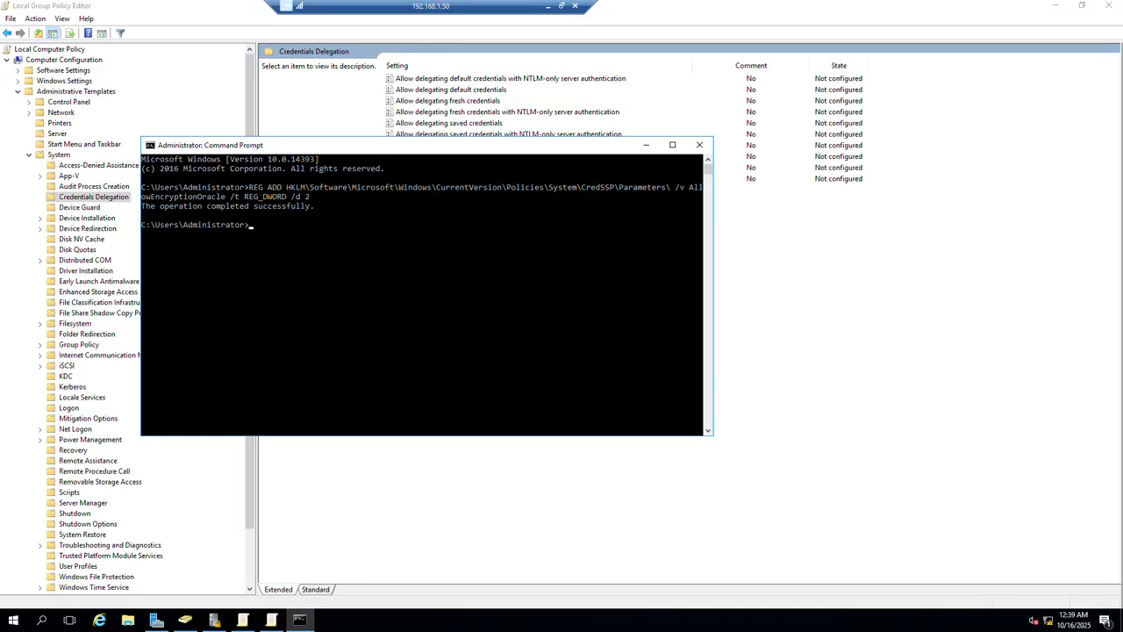
{"action": "left_click", "coordinate": [868, 377]}
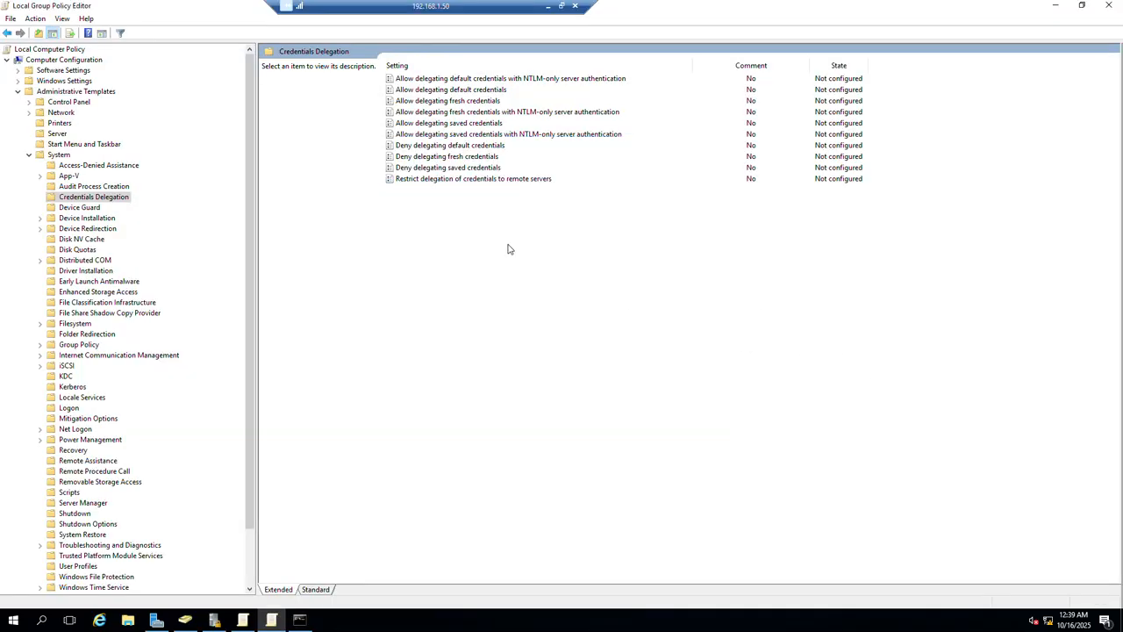
{"action": "left_click", "coordinate": [127, 620]}
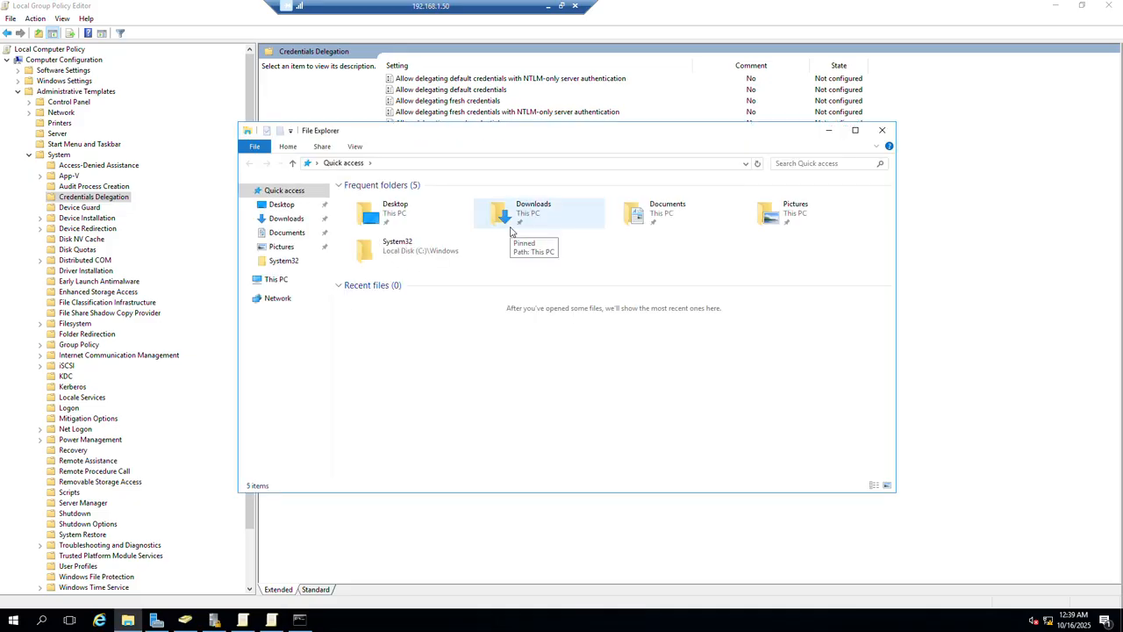
{"action": "left_click", "coordinate": [272, 282]}
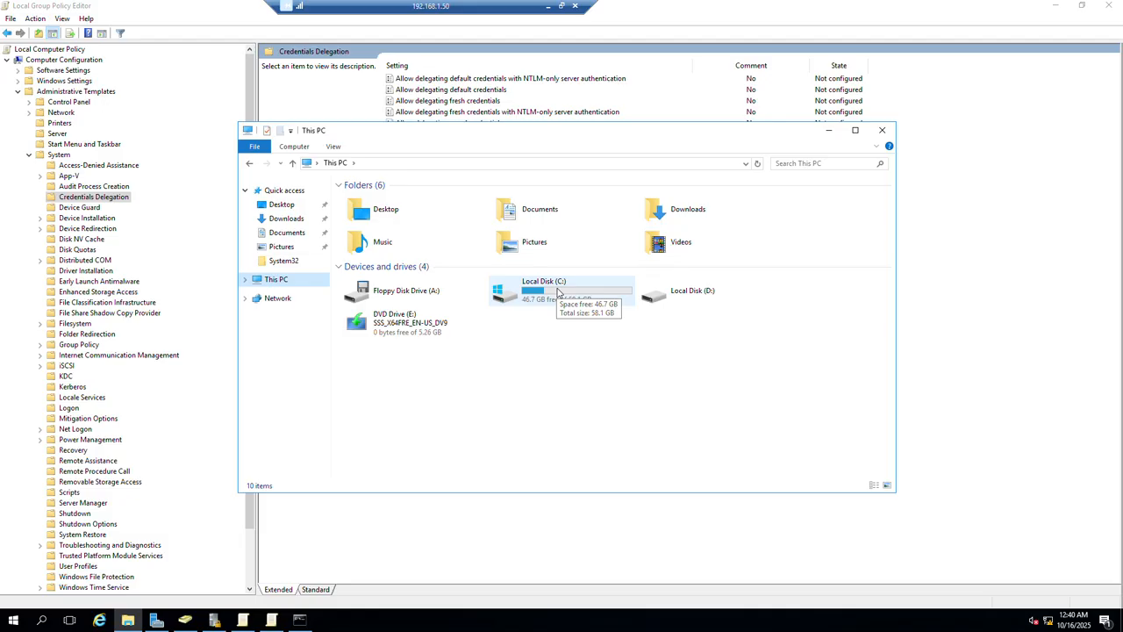
{"action": "double_click", "coordinate": [673, 296]}
{"action": "right_click", "coordinate": [672, 297]}
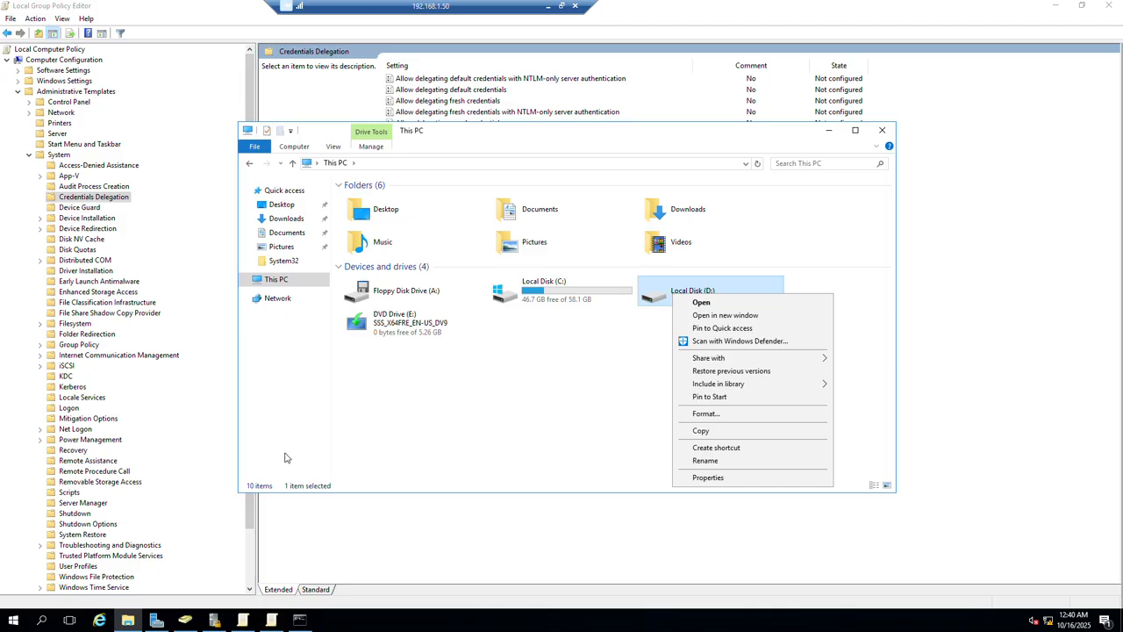
{"action": "left_click", "coordinate": [611, 293]}
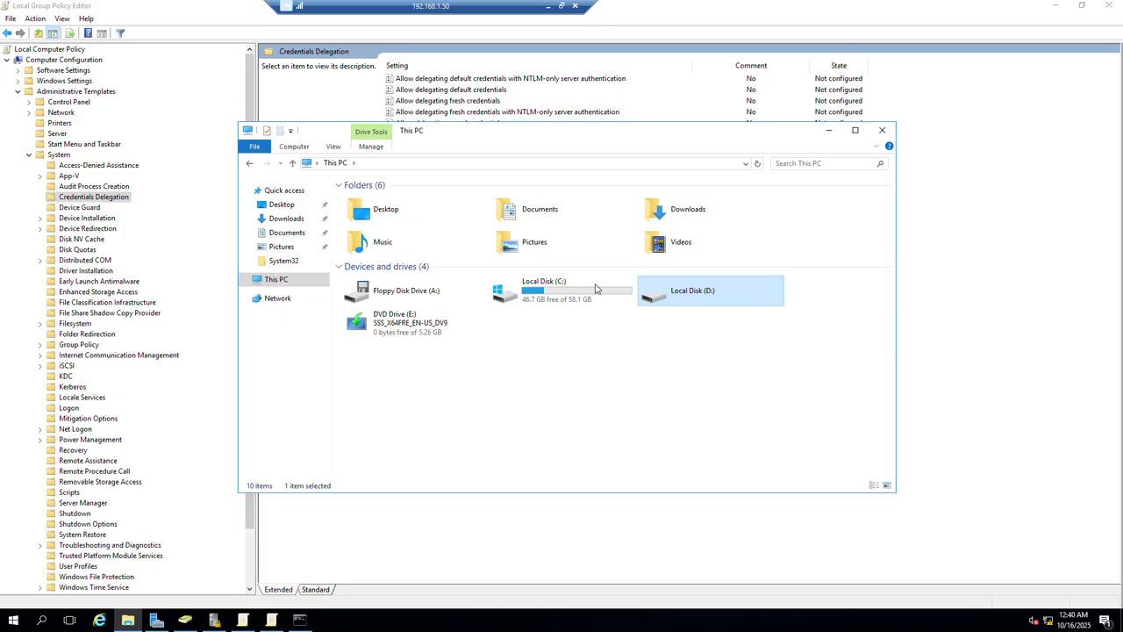
{"action": "left_click", "coordinate": [601, 286]}
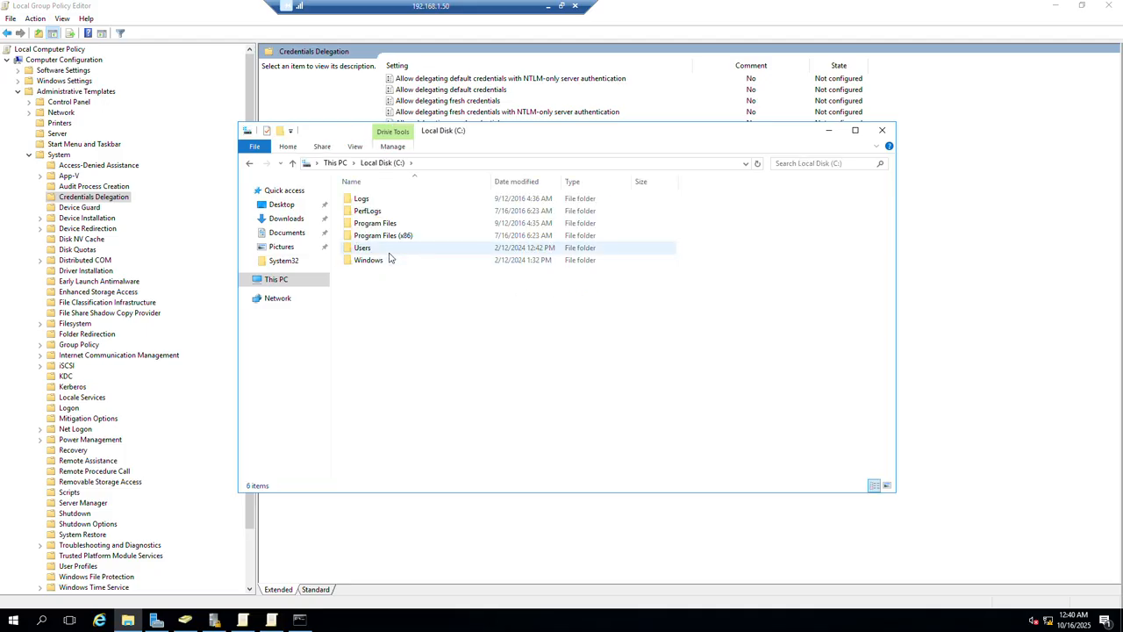
{"action": "left_click", "coordinate": [390, 251]}
{"action": "double_click", "coordinate": [389, 251]}
{"action": "double_click", "coordinate": [389, 200]}
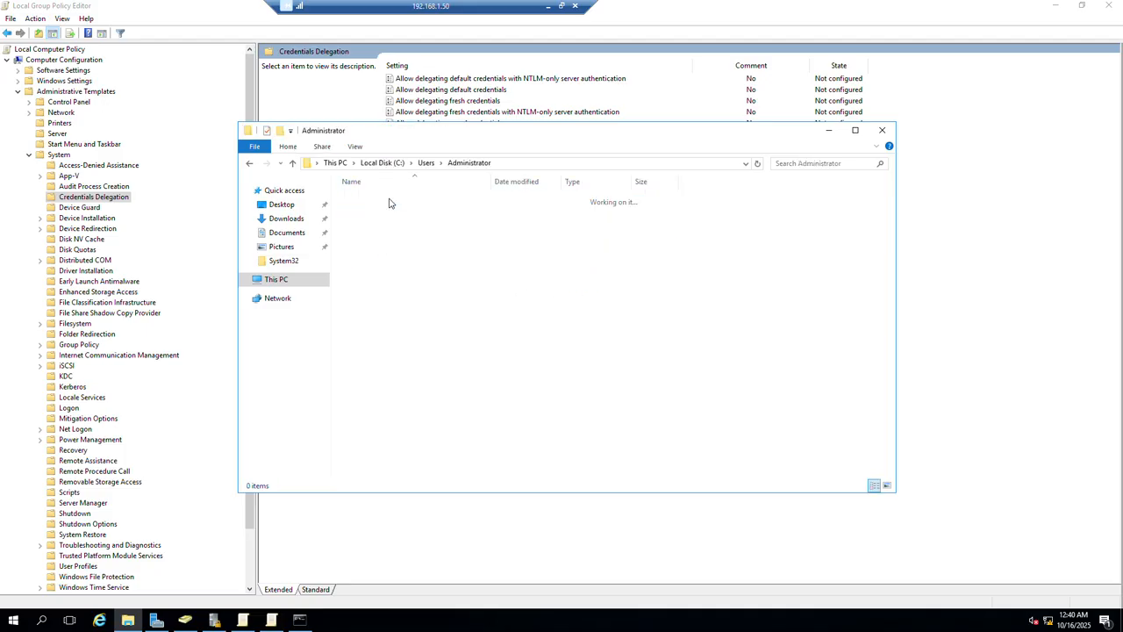
{"action": "left_click", "coordinate": [376, 235]}
{"action": "double_click", "coordinate": [375, 235]}
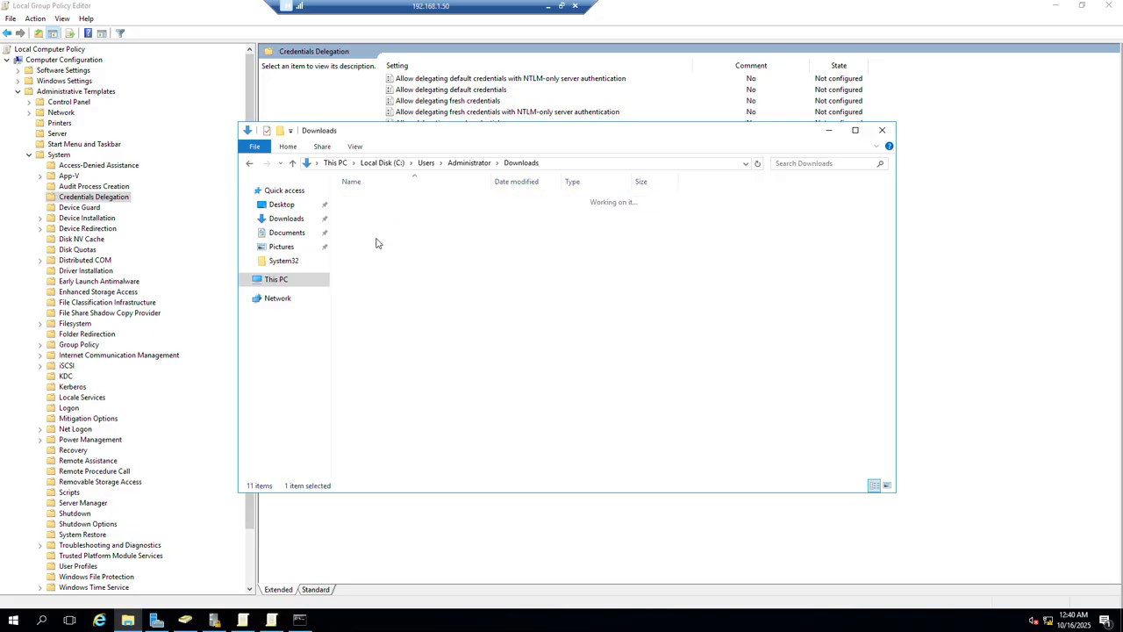
- Install KB4093120 from the windows10.0-kb4093120-x64 package and restart the server, forcing the open apps to close
{"action": "right_click", "coordinate": [381, 201]}
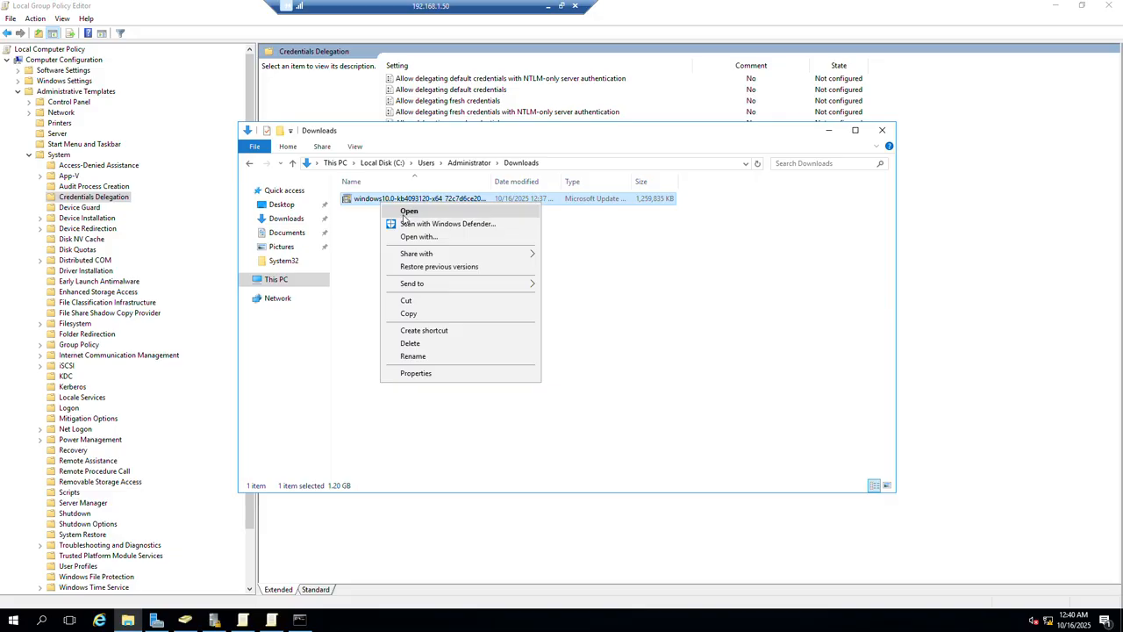
{"action": "left_click", "coordinate": [409, 211]}
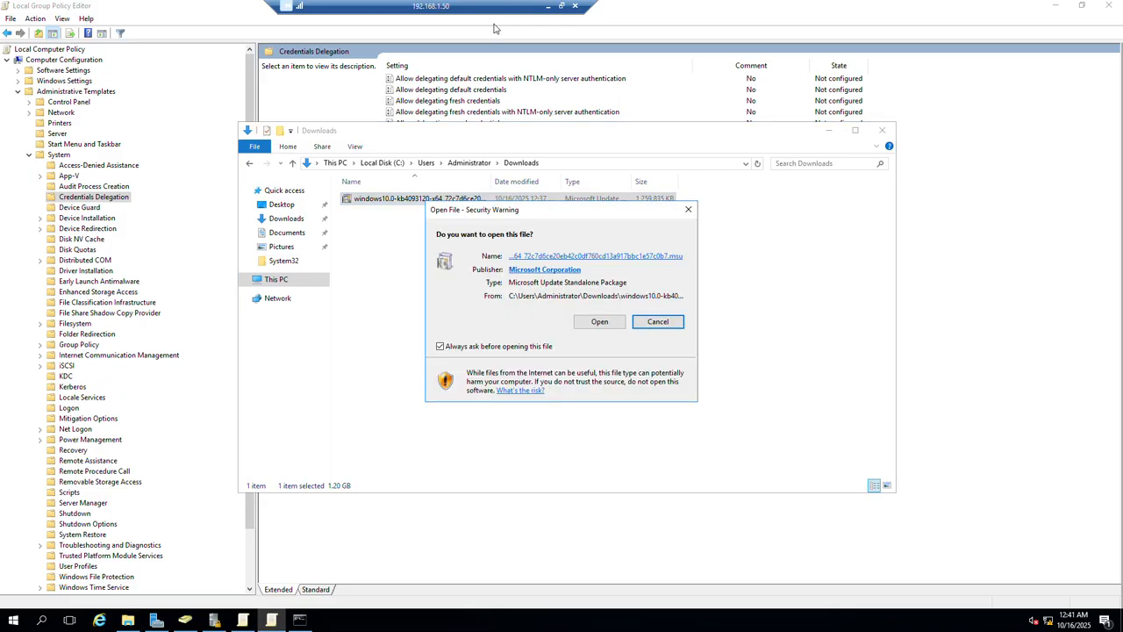
{"action": "left_click", "coordinate": [596, 322]}
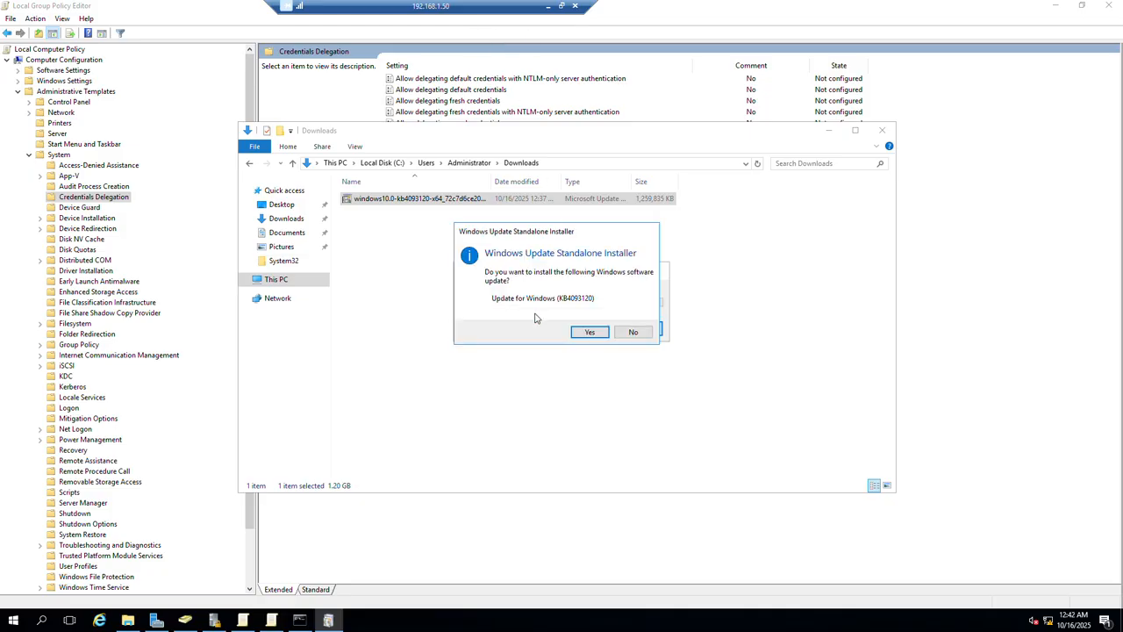
{"action": "left_click", "coordinate": [588, 333]}
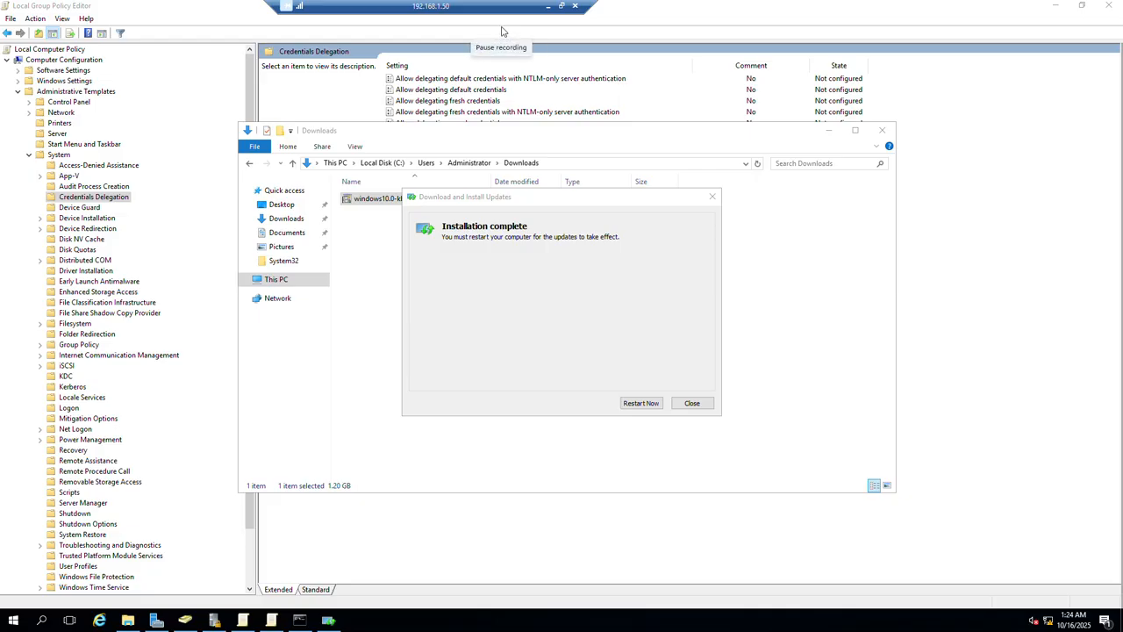
{"action": "left_click", "coordinate": [650, 404]}
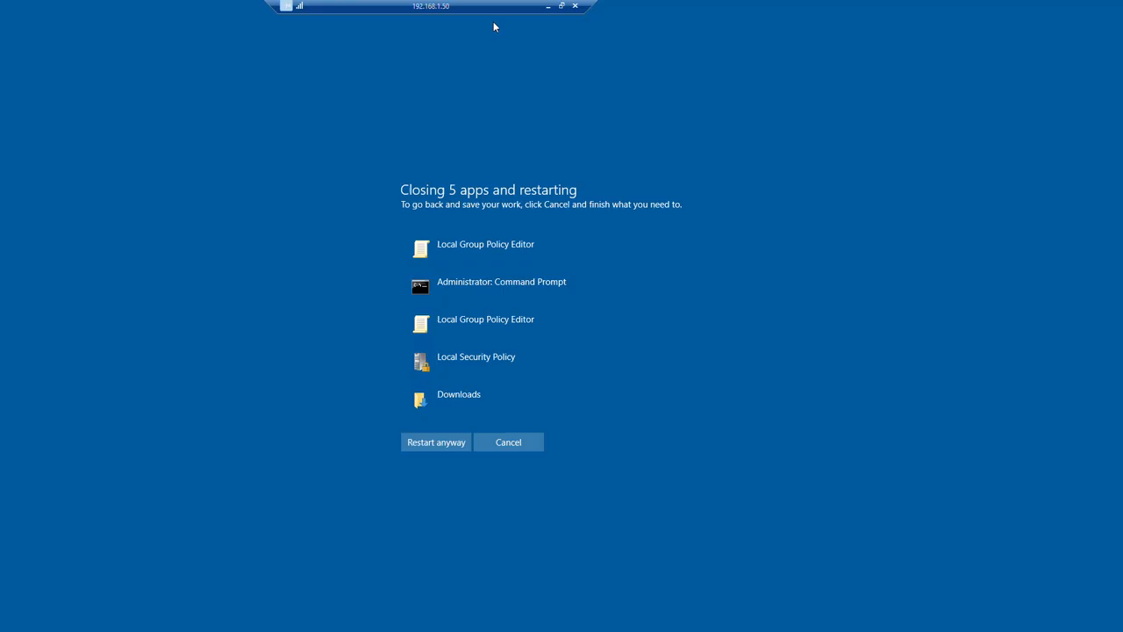
{"action": "left_click", "coordinate": [435, 441]}
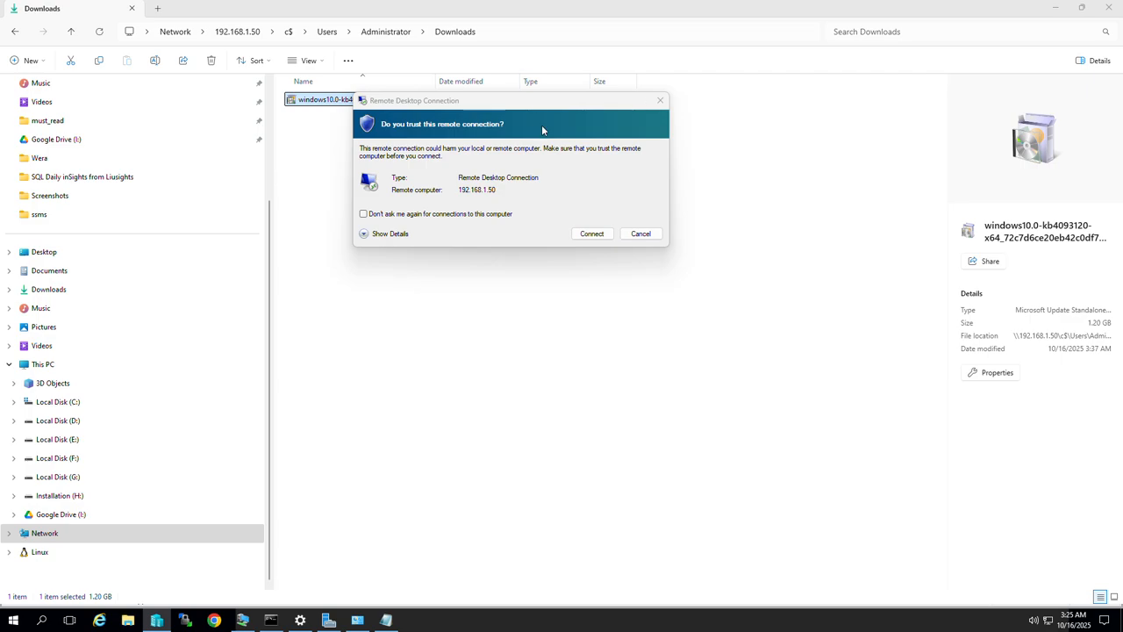
- Try the Remote Desktop connection to 192.168.1.50 again after the restart, entering the administrator password, and dismiss the error dialog
{"action": "left_click", "coordinate": [590, 234]}
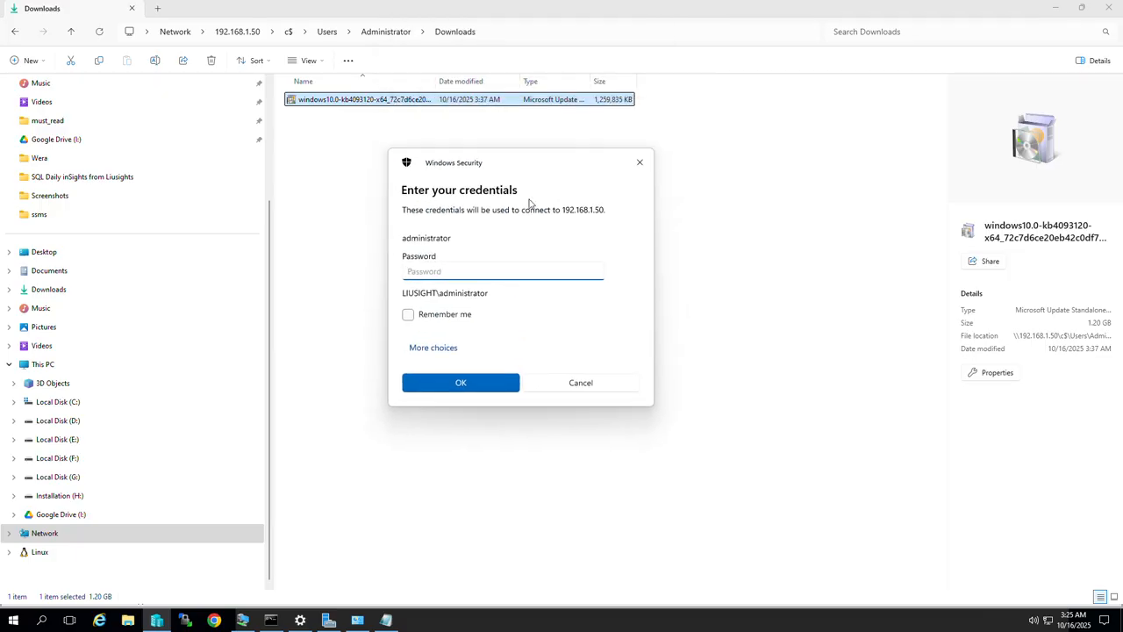
{"action": "type", "text": "***********"}
{"action": "left_click", "coordinate": [458, 379]}
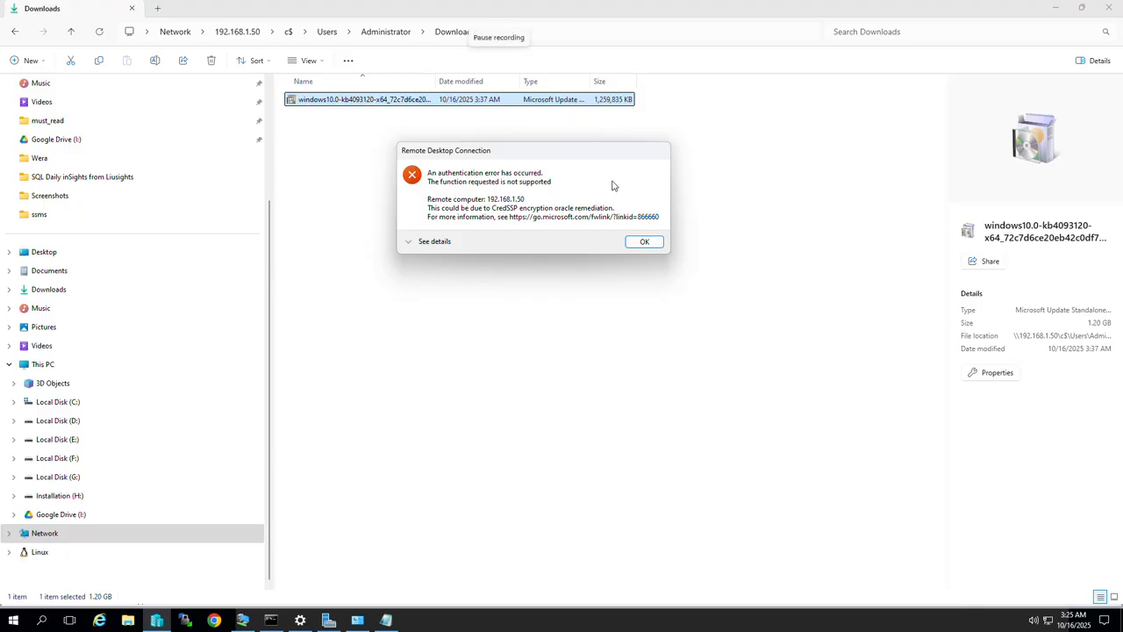
{"action": "left_click", "coordinate": [644, 243]}
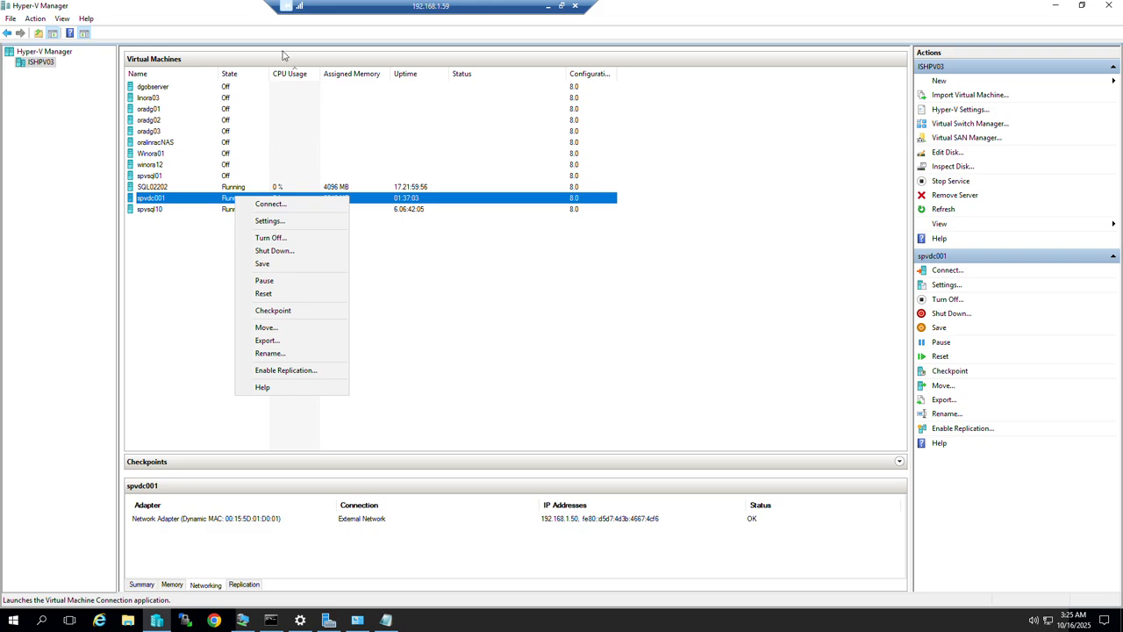
- In Hyper-V Manager on 192.168.1.59, check the restart progress in spvdc001's console, close the console, and leave spvdc001 selected
{"action": "left_click", "coordinate": [272, 204]}
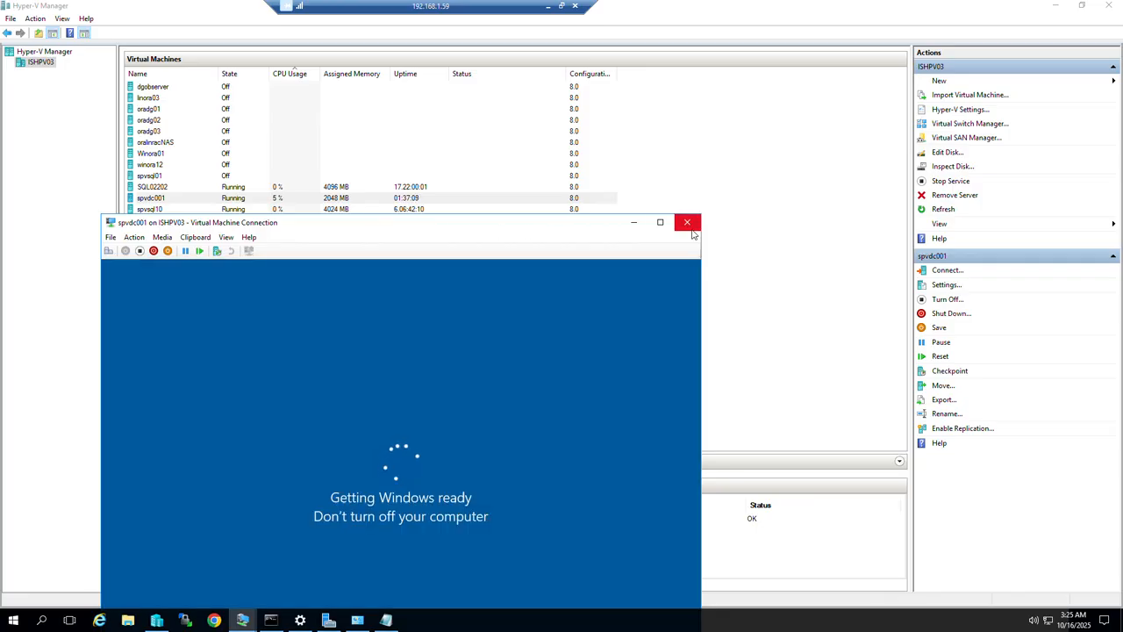
{"action": "left_click", "coordinate": [689, 225]}
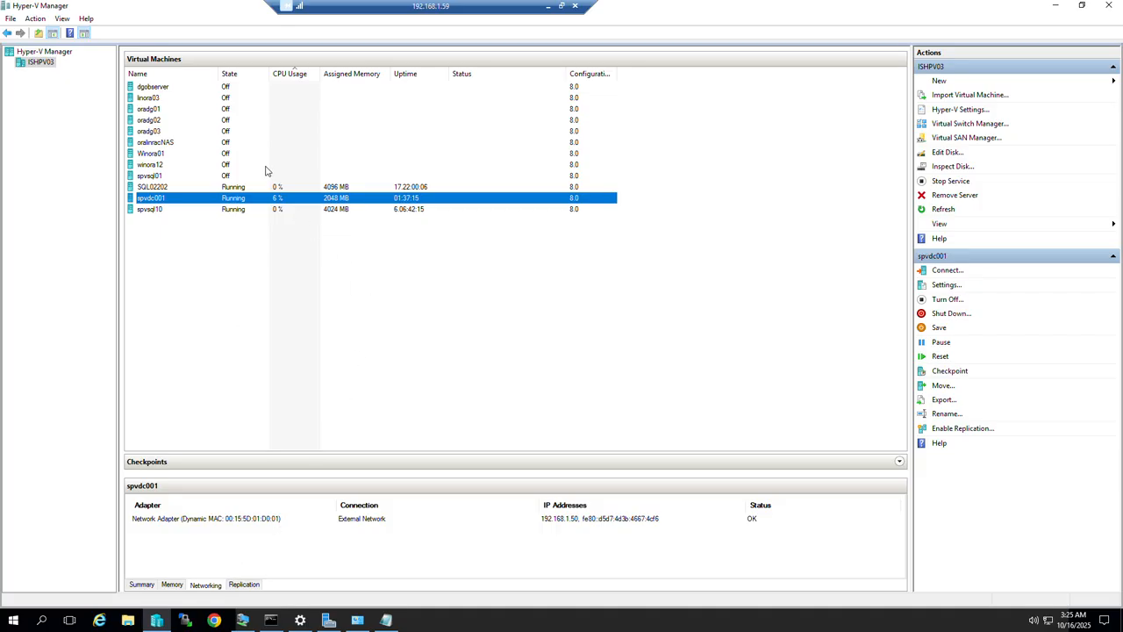
{"action": "right_click", "coordinate": [304, 200]}
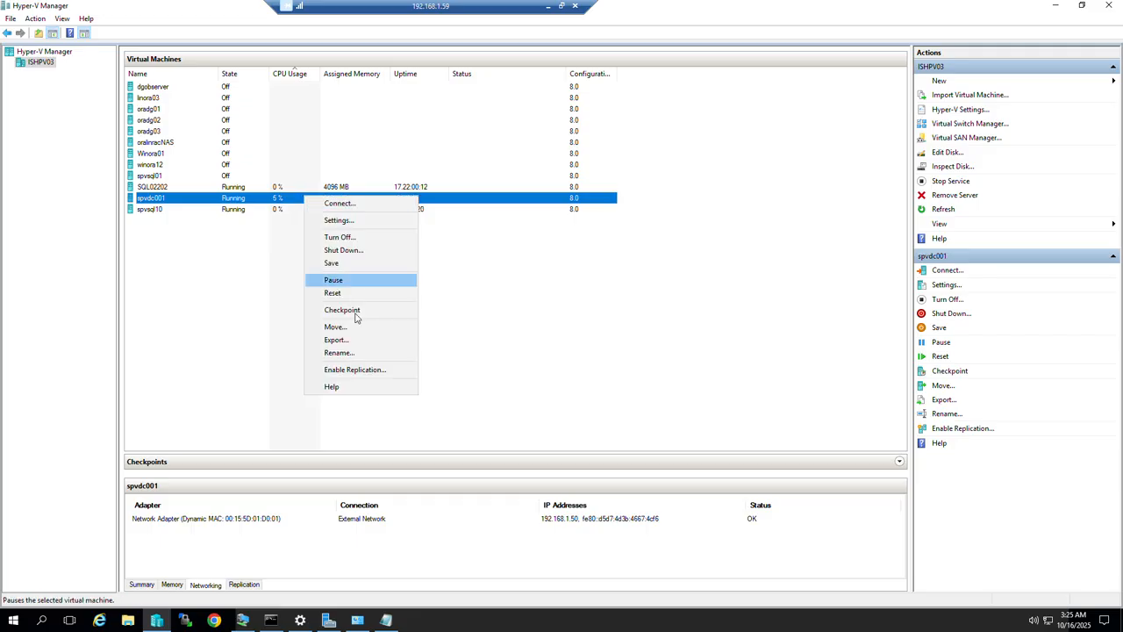
{"action": "left_click", "coordinate": [241, 211]}
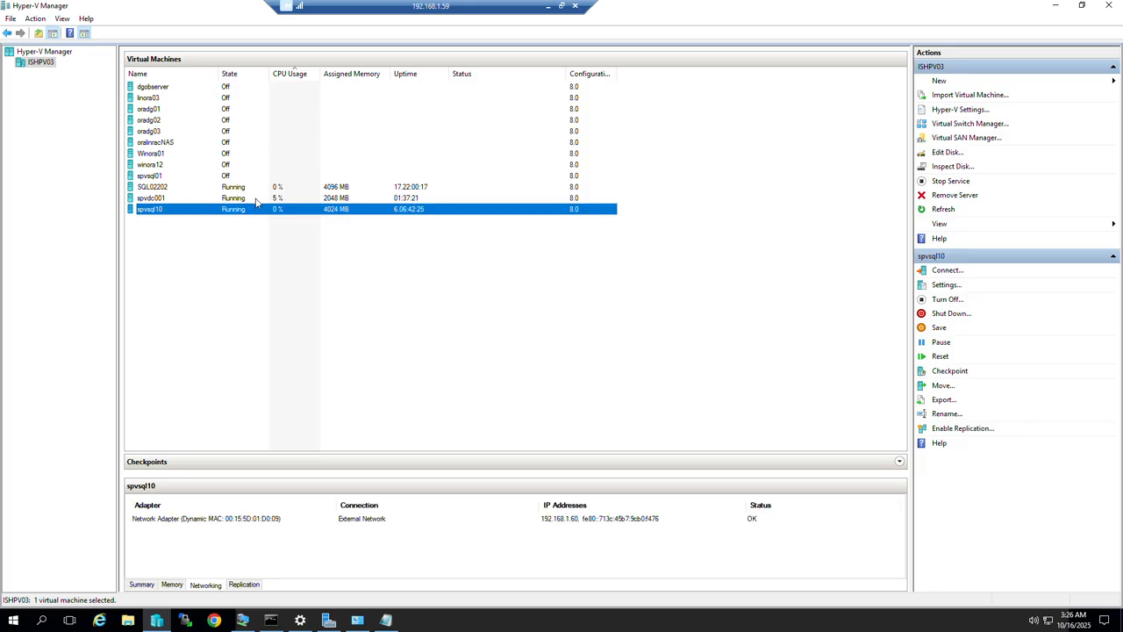
{"action": "left_click", "coordinate": [255, 200]}
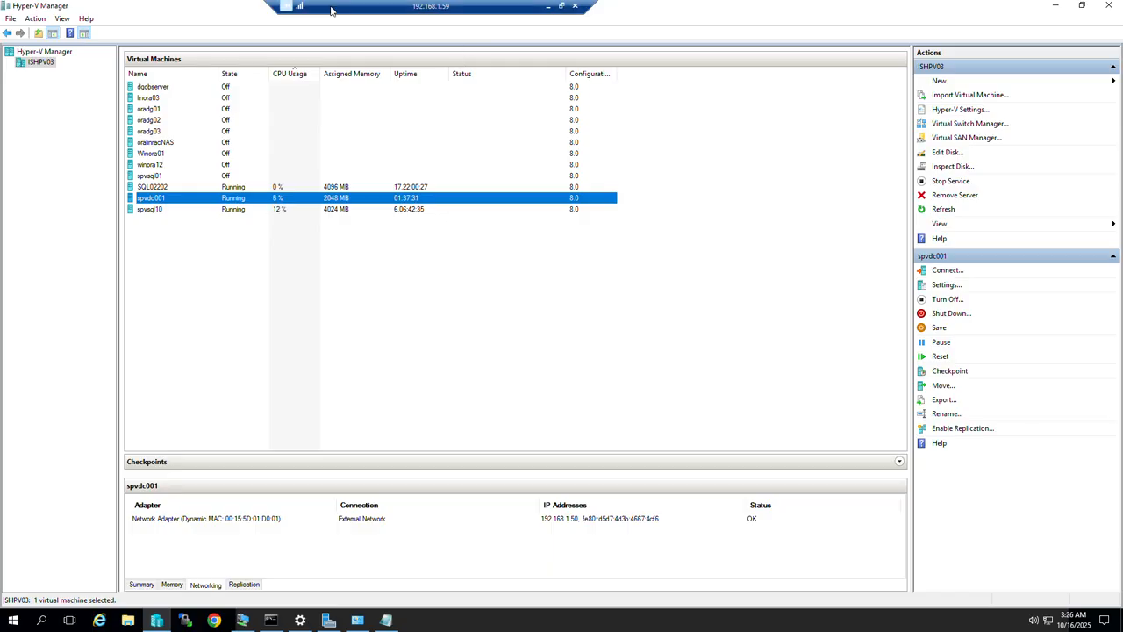
- Check the restart progress in spvdc001's console, and start a continuous ping in Command Prompt with ping 168.1.50 -t
{"action": "double_click", "coordinate": [274, 200]}
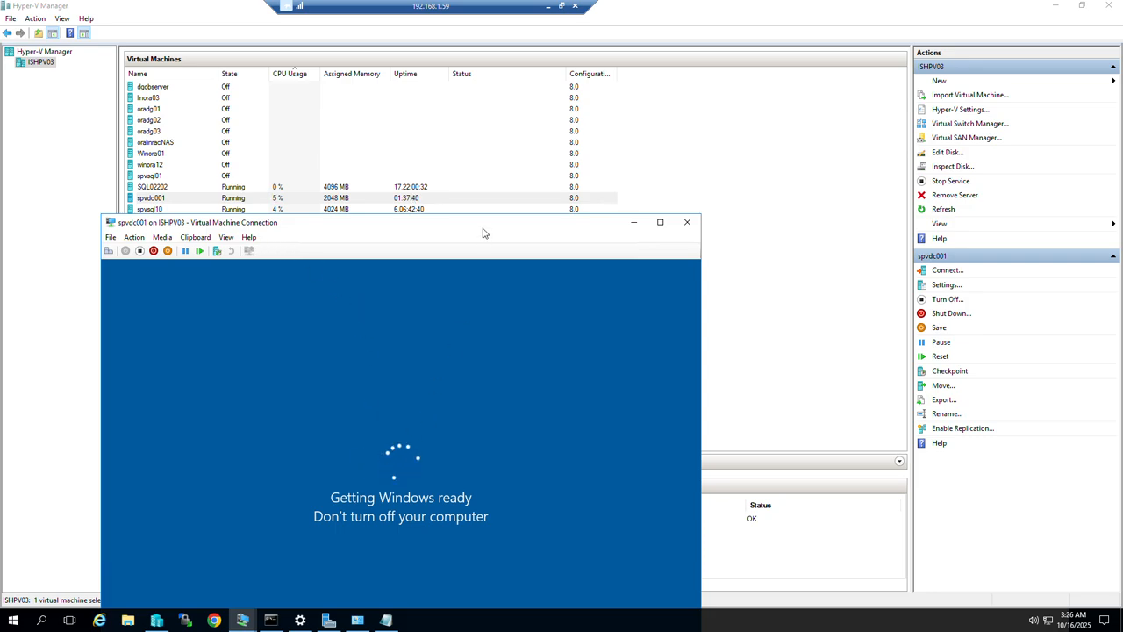
{"action": "left_click_drag", "start_coordinate": [483, 229], "coordinate": [558, 123]}
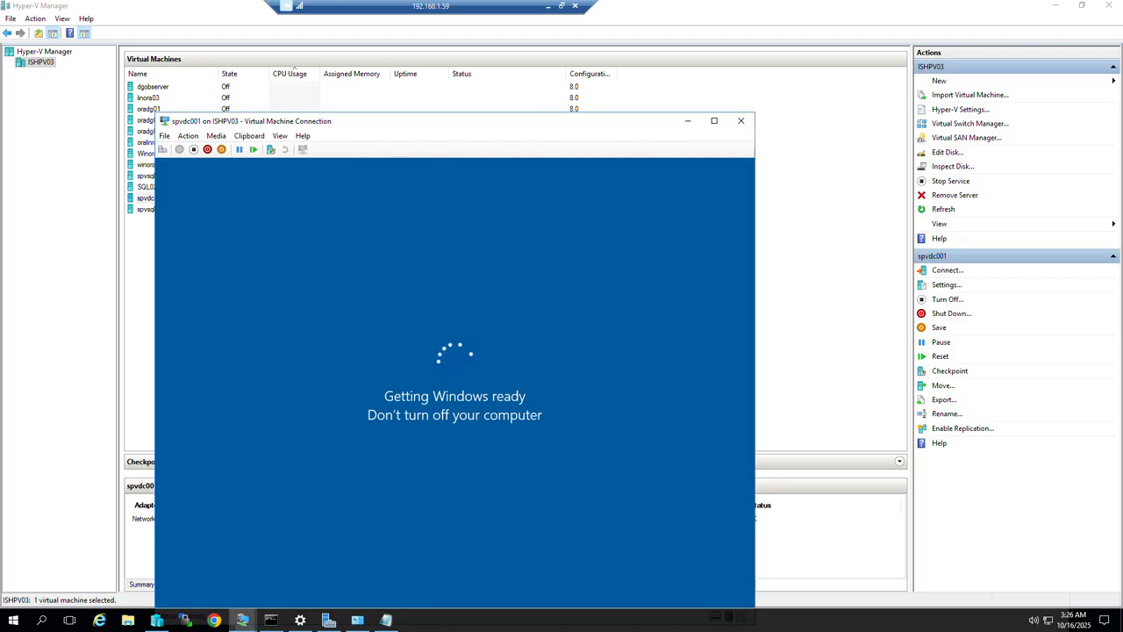
{"action": "left_click", "coordinate": [270, 620]}
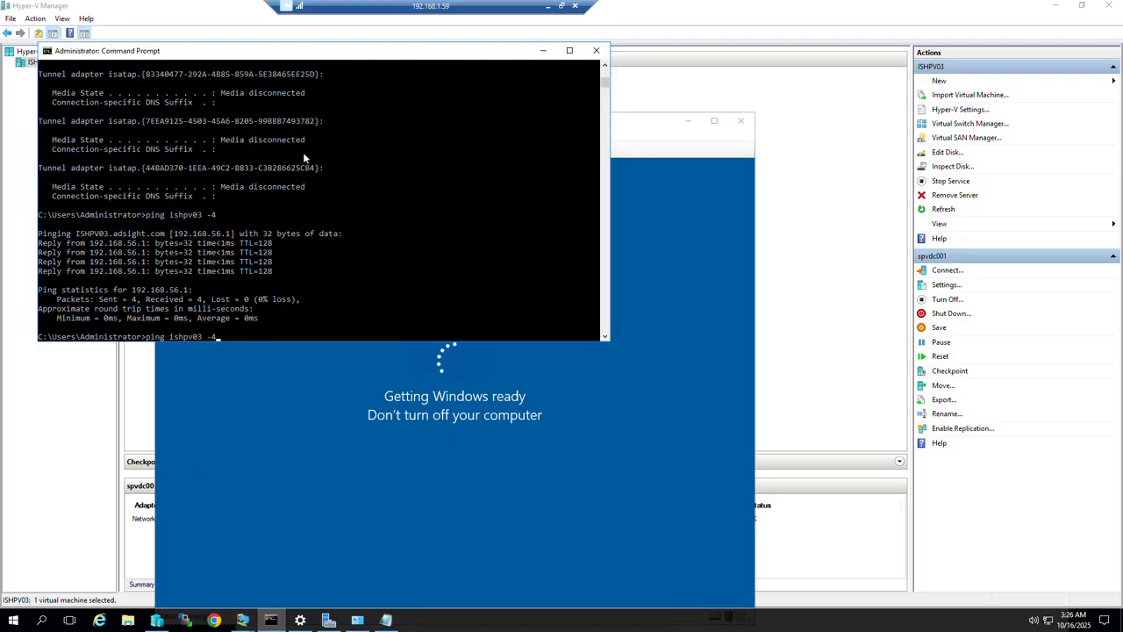
{"action": "key", "text": "BackSpace"}
{"action": "key", "text": "BackSpace"}
{"action": "key", "text": "BackSpace"}
{"action": "key", "text": "BackSpace"}
{"action": "key", "text": "BackSpace"}
{"action": "key", "text": "BackSpace"}
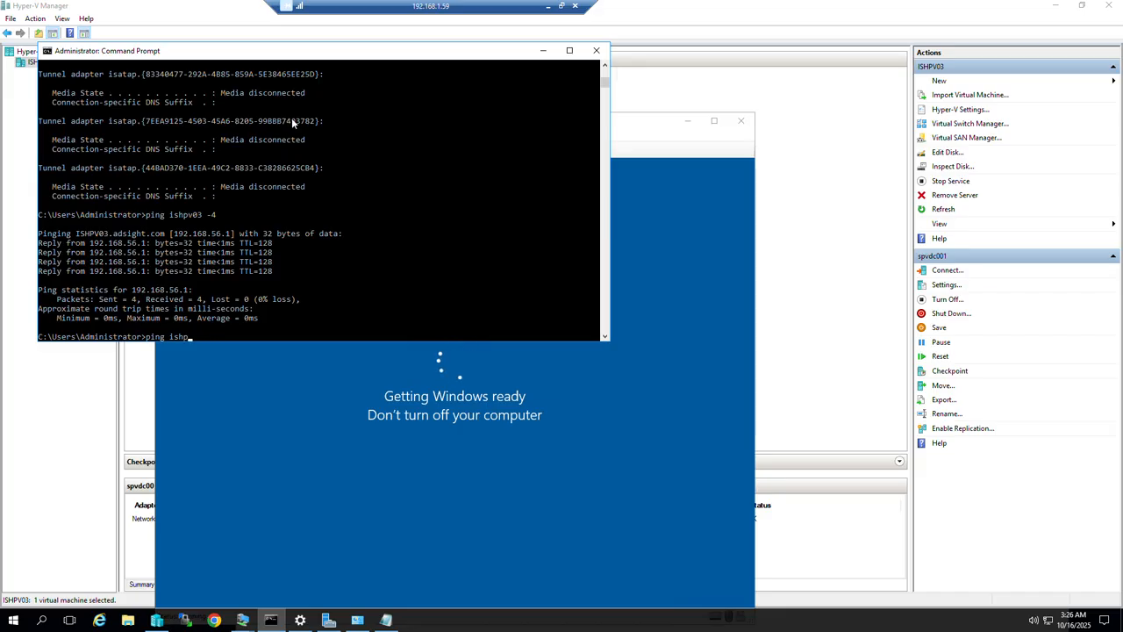
{"action": "key", "text": "BackSpace"}
{"action": "type", "text": "168.1.50 -t"}
{"action": "key", "text": "Return"}
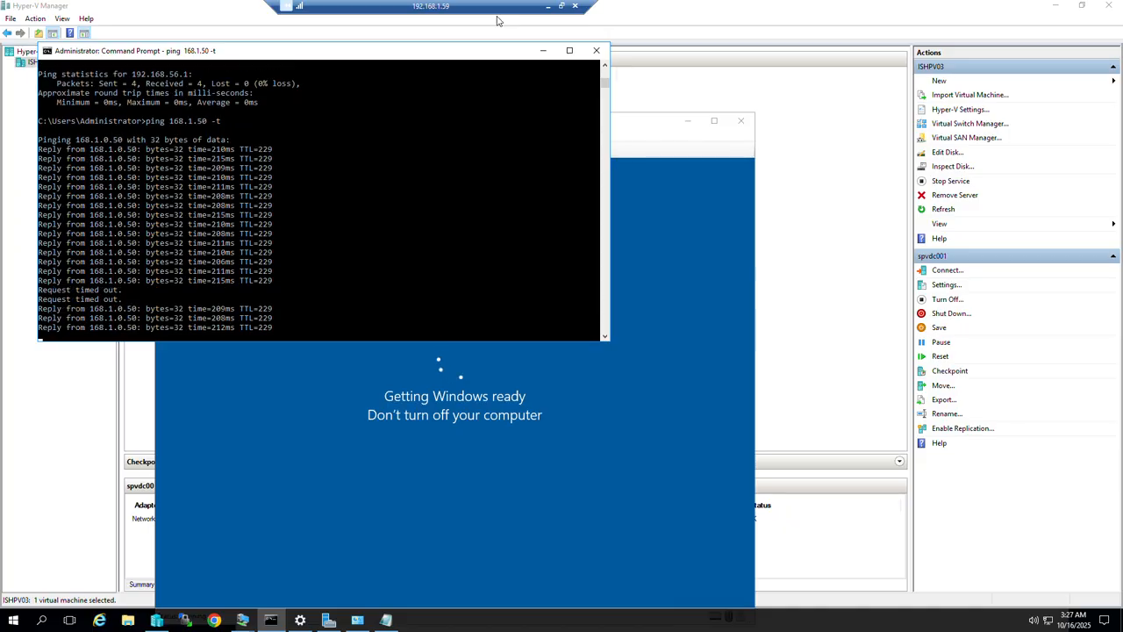
- Select spvdc001 in Hyper-V Manager to check its state, and review the running ping output and the virtual machine's console
{"action": "left_click", "coordinate": [825, 152]}
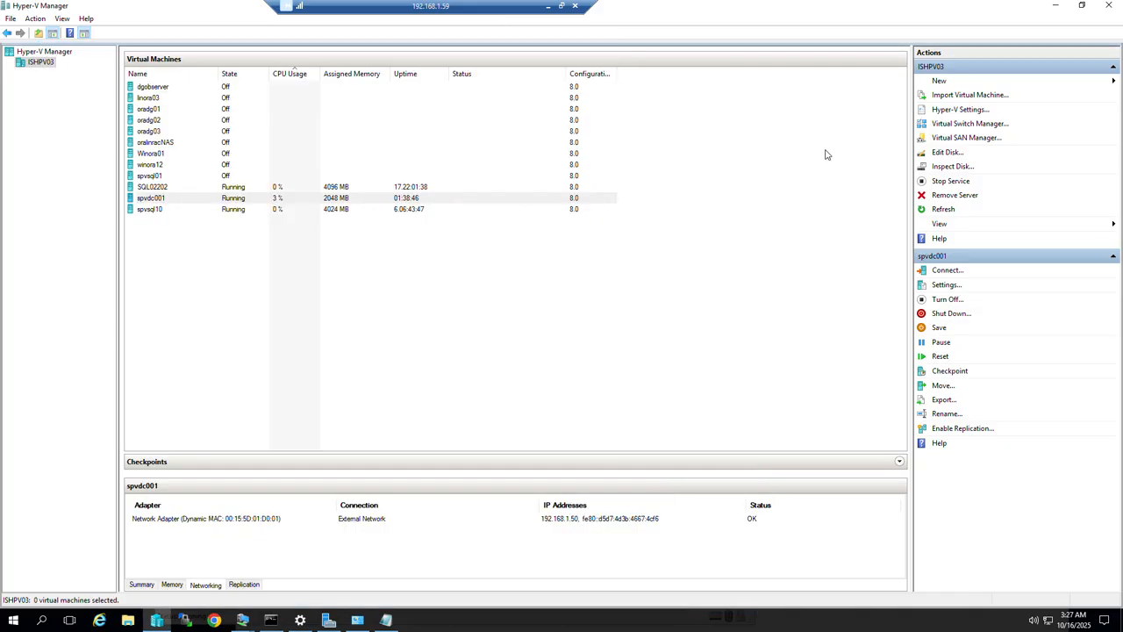
{"action": "left_click", "coordinate": [141, 198]}
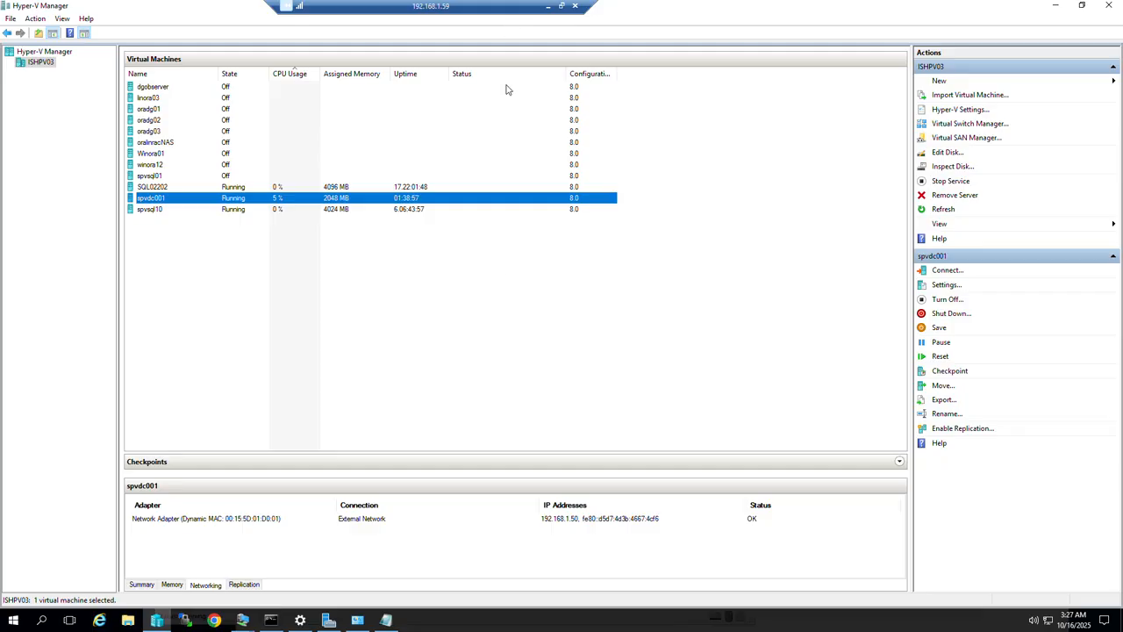
{"action": "left_click", "coordinate": [271, 621]}
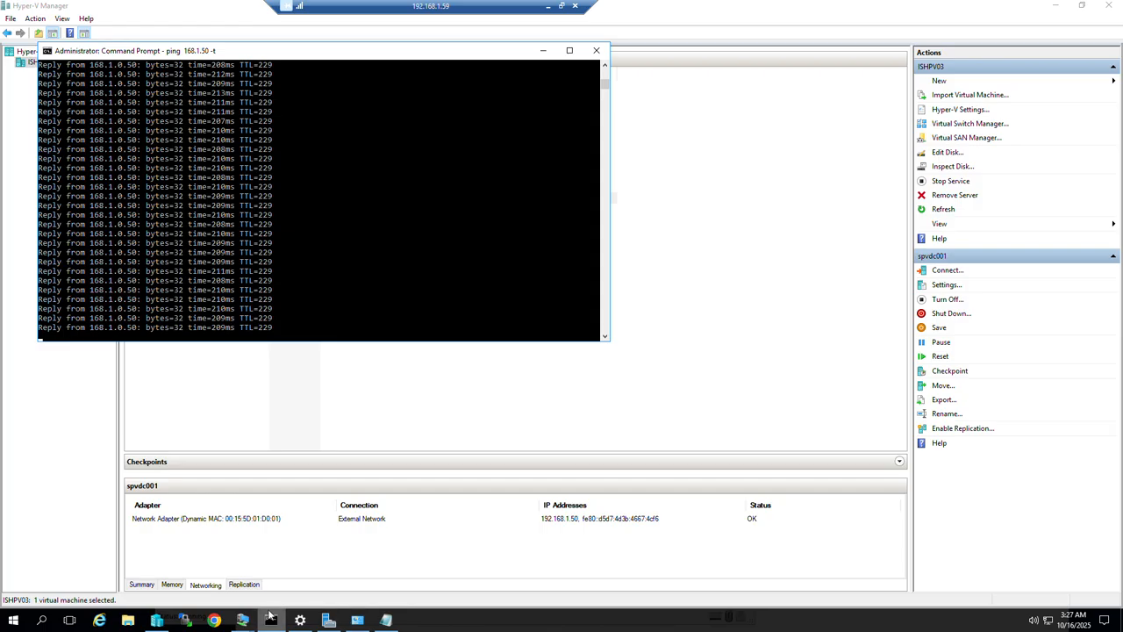
{"action": "left_click", "coordinate": [242, 621]}
{"action": "left_click", "coordinate": [273, 578]}
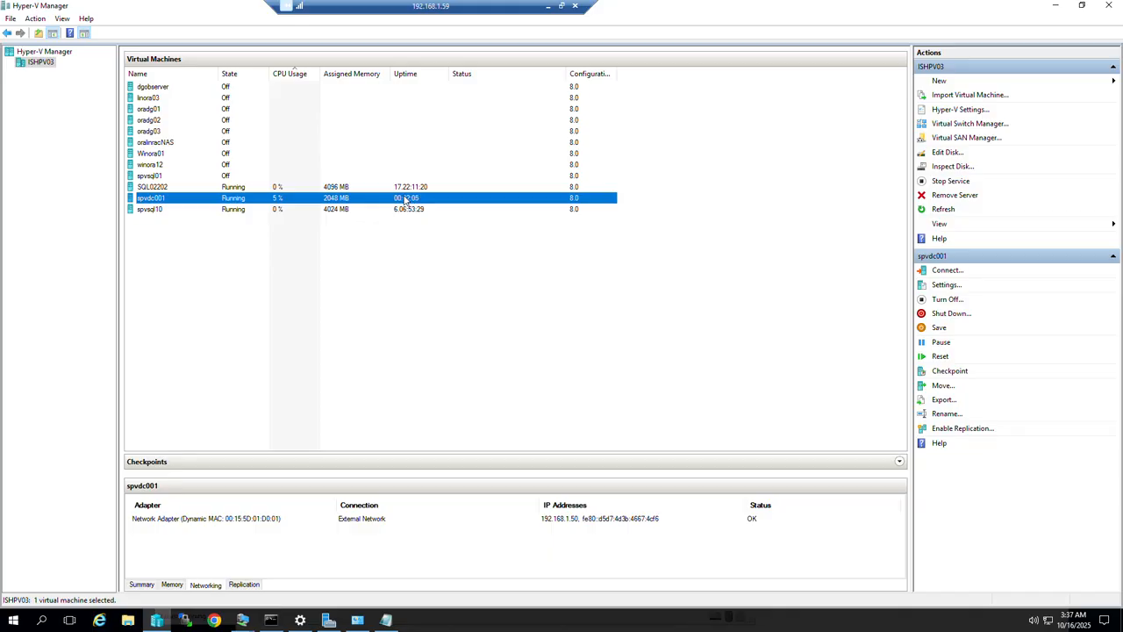
- Review the continuous ping's latest replies and close Command Prompt
{"action": "left_click", "coordinate": [271, 620]}
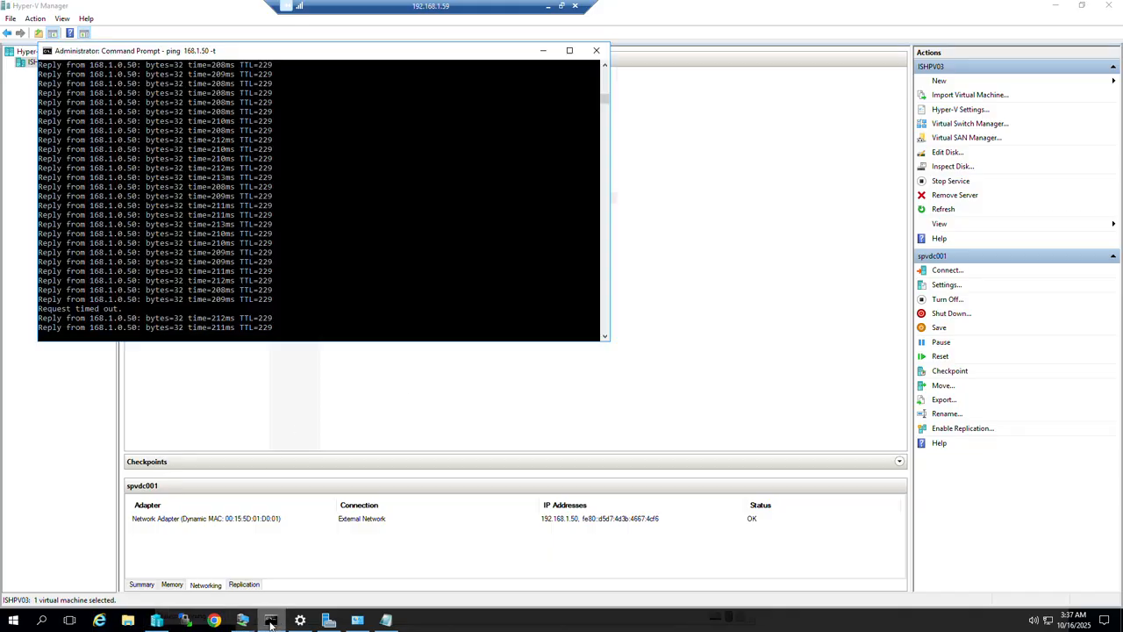
{"action": "left_click", "coordinate": [237, 208]}
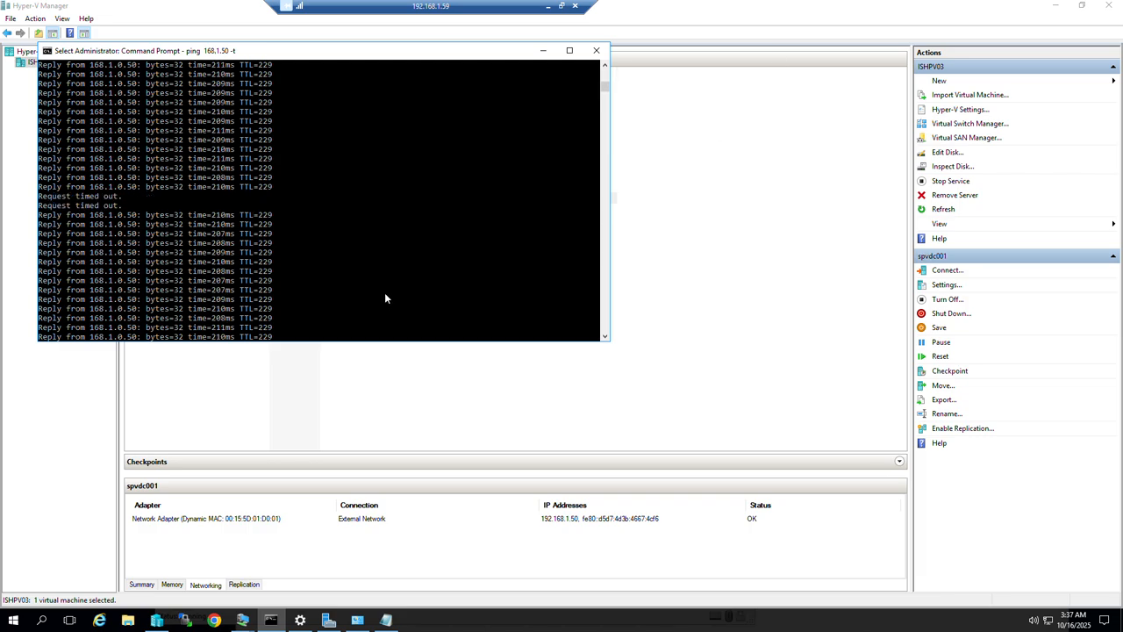
{"action": "right_click", "coordinate": [356, 275]}
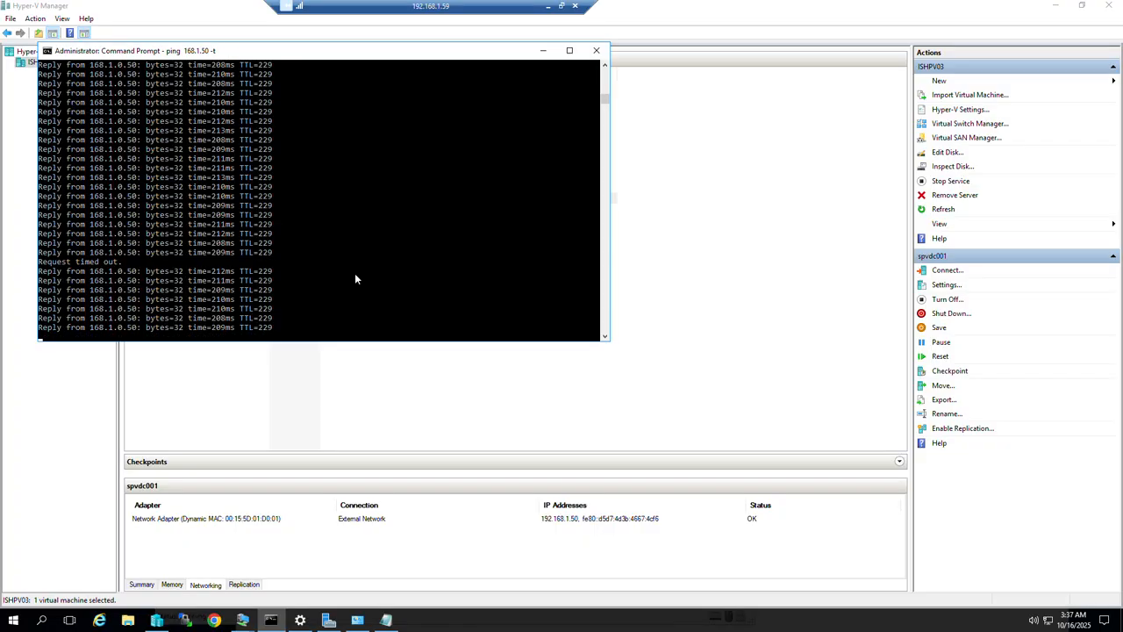
{"action": "left_click", "coordinate": [596, 50]}
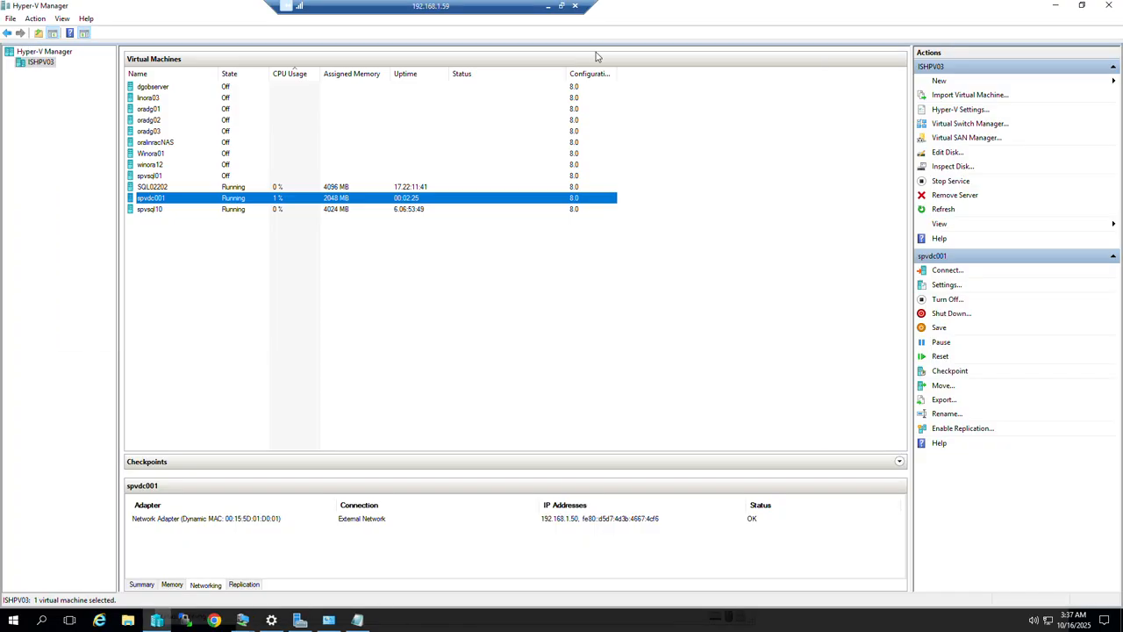
- Check spvdc001's console, connect to 192.168.1.50 over Remote Desktop with the administrator password, and accept the untrusted certificate
{"action": "left_click", "coordinate": [245, 618]}
{"action": "left_click", "coordinate": [279, 575]}
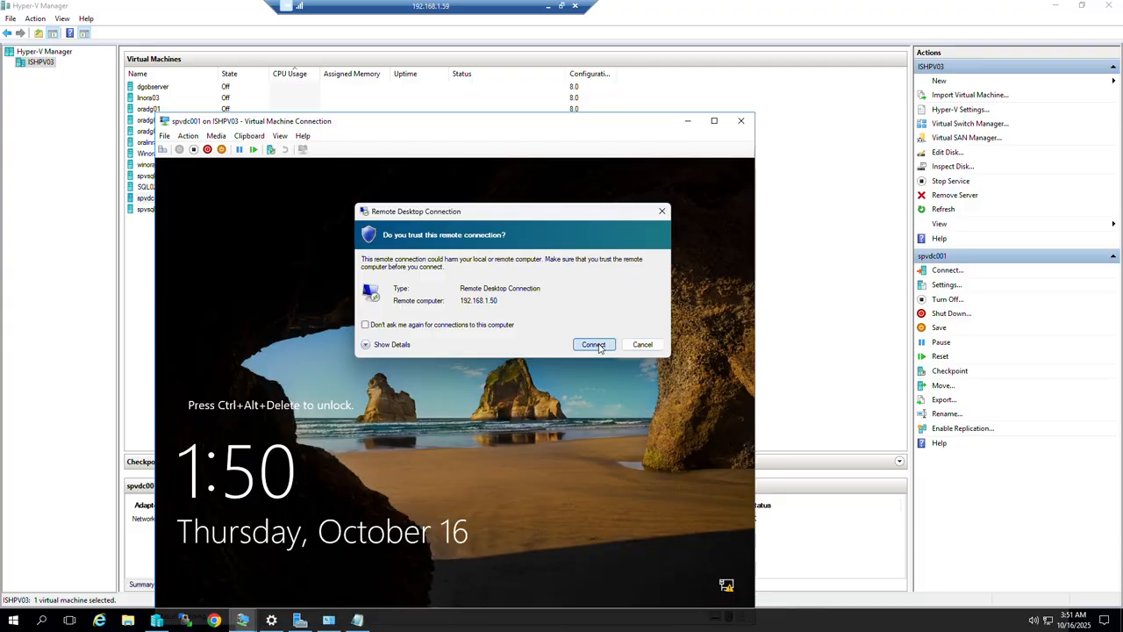
{"action": "left_click", "coordinate": [593, 344]}
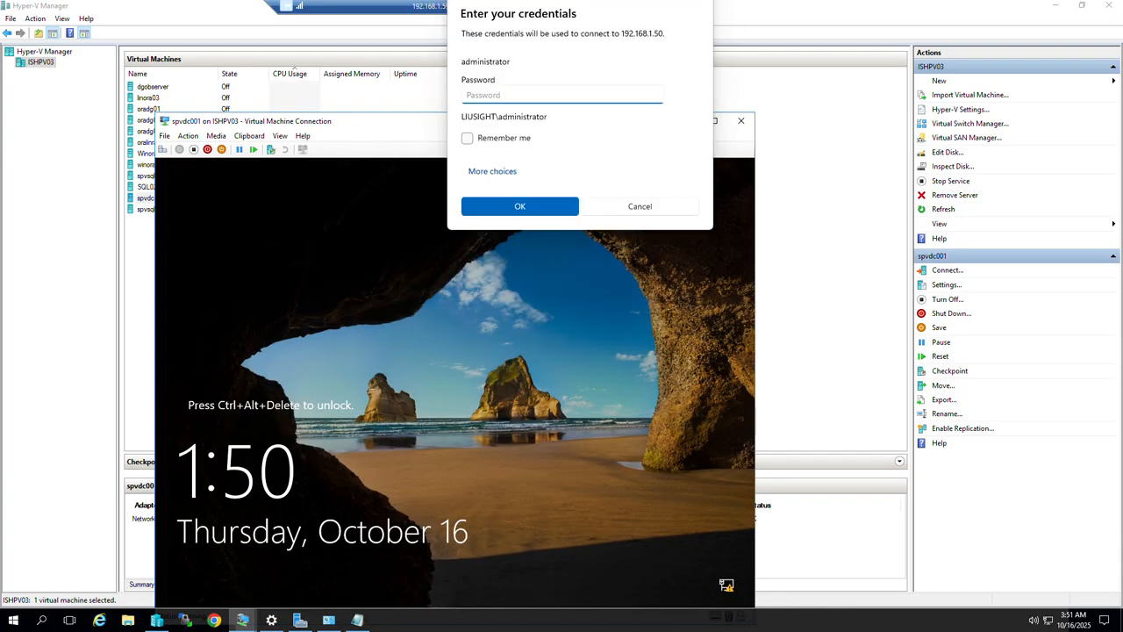
{"action": "type", "text": "********"}
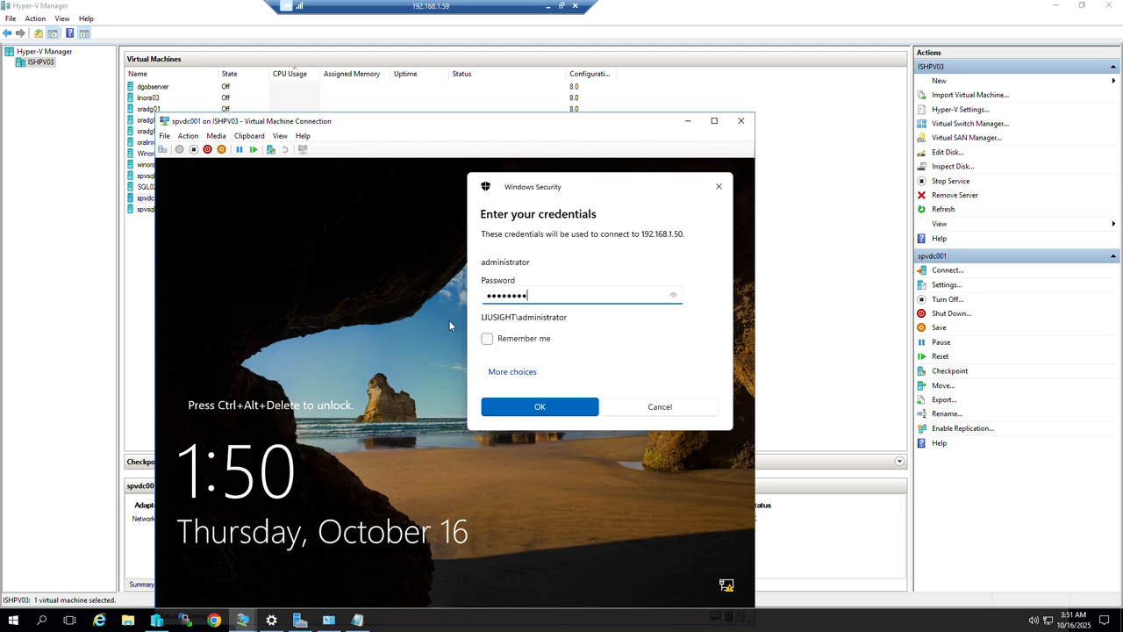
{"action": "type", "text": "****"}
{"action": "key", "text": "Return"}
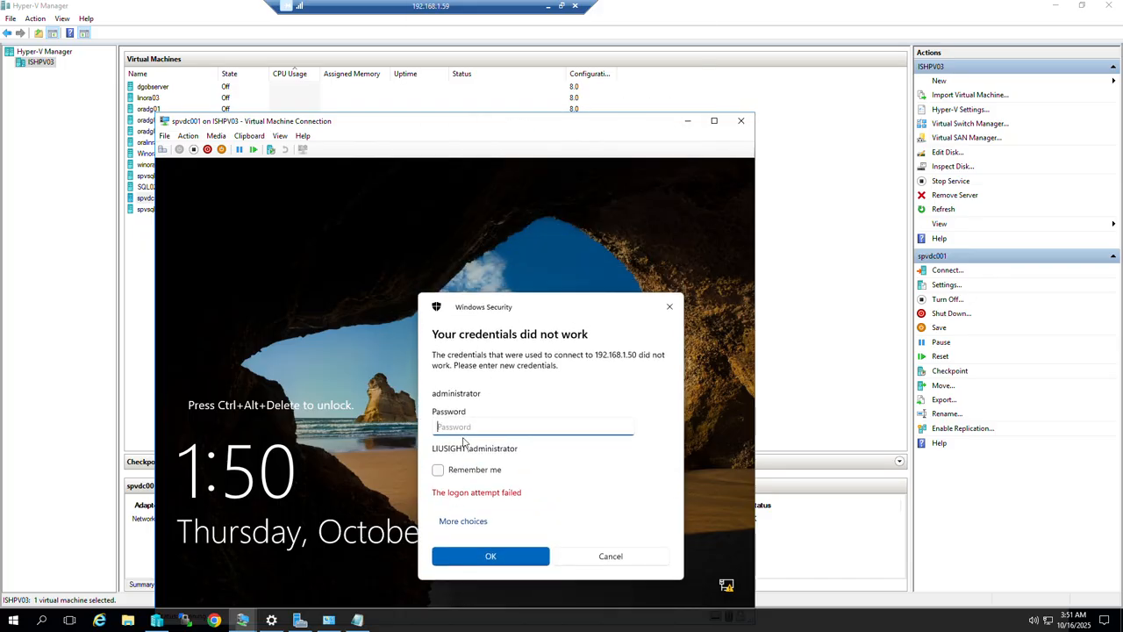
{"action": "type", "text": "•••••••••••"}
{"action": "key", "text": "Return"}
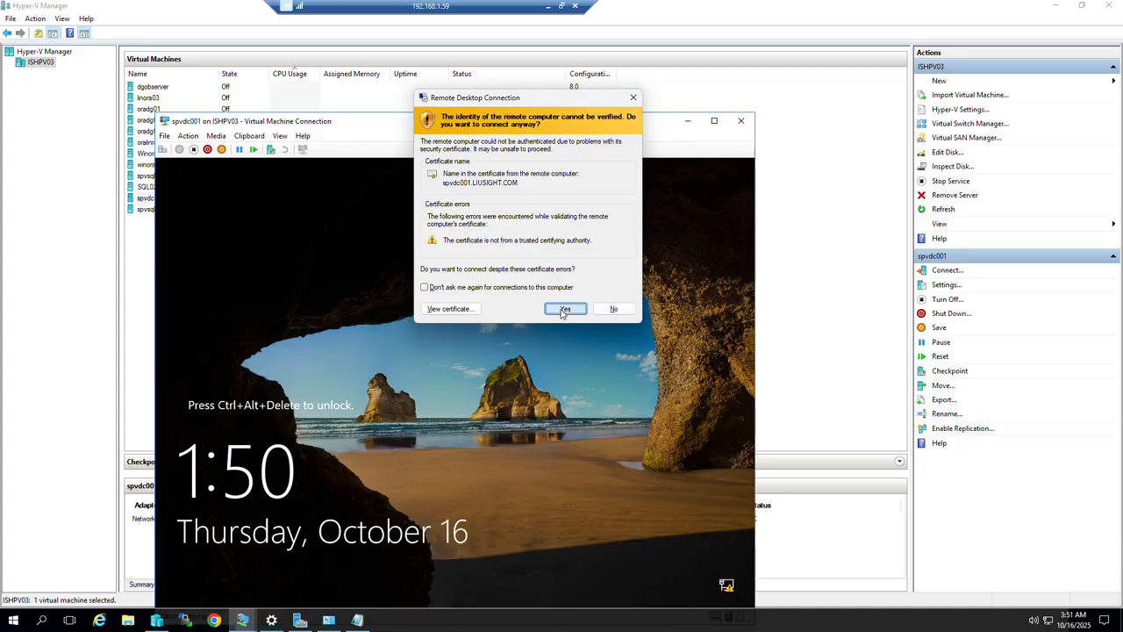
{"action": "left_click", "coordinate": [565, 308]}
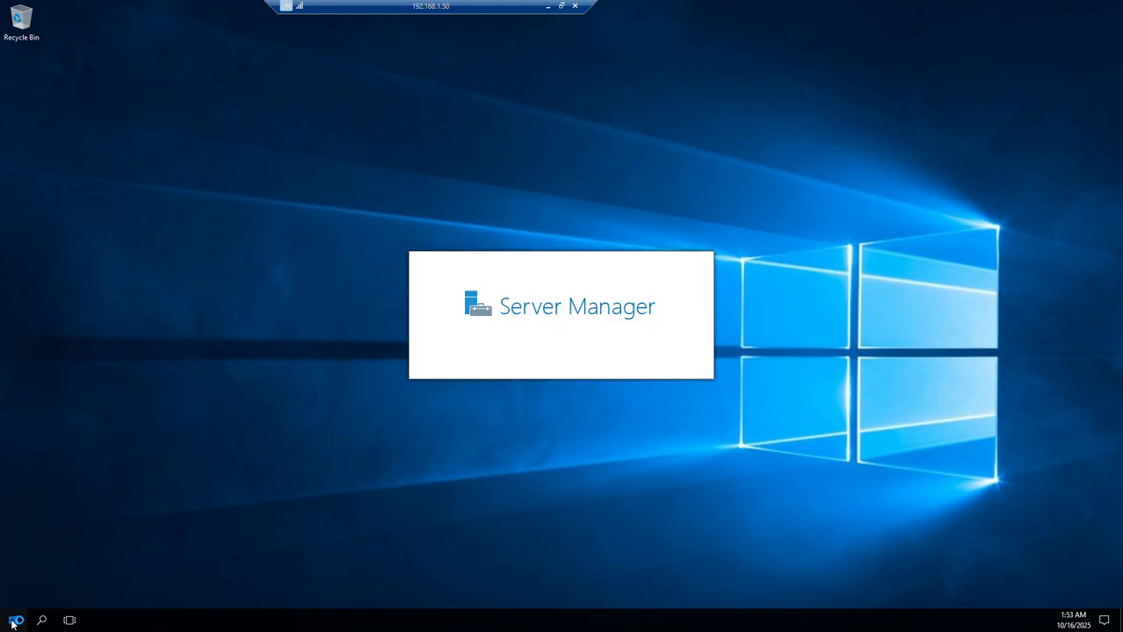
- Run sysdm.cpl on the server, examine the Network Level Authentication option in the Remote Desktop settings, and close System Properties
{"action": "left_click", "coordinate": [13, 623]}
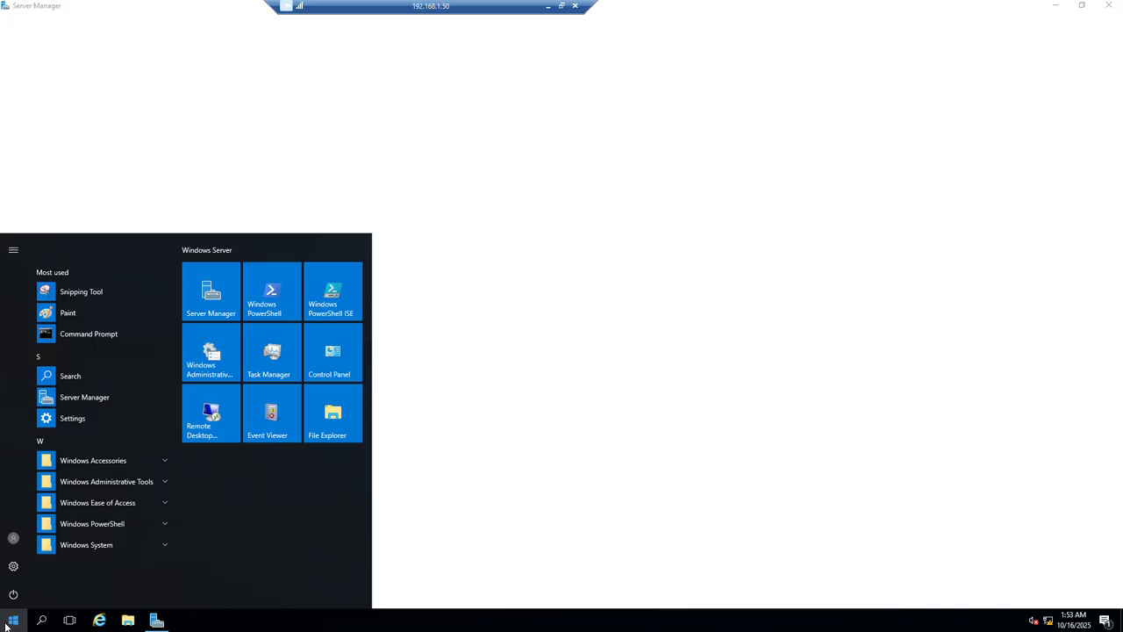
{"action": "left_click", "coordinate": [6, 625]}
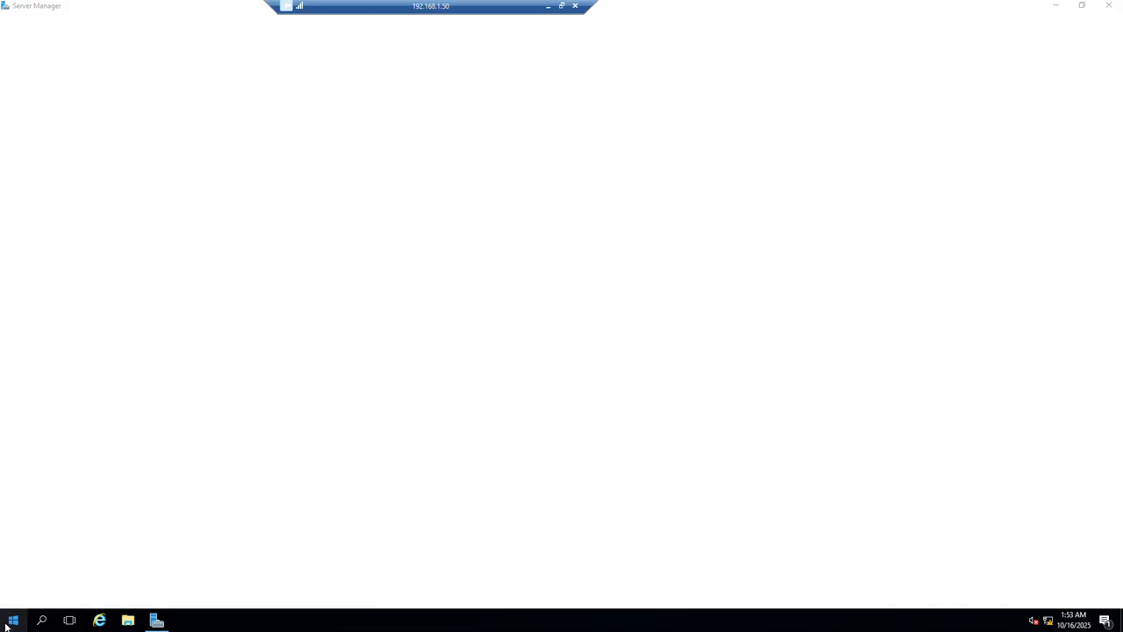
{"action": "right_click", "coordinate": [7, 624]}
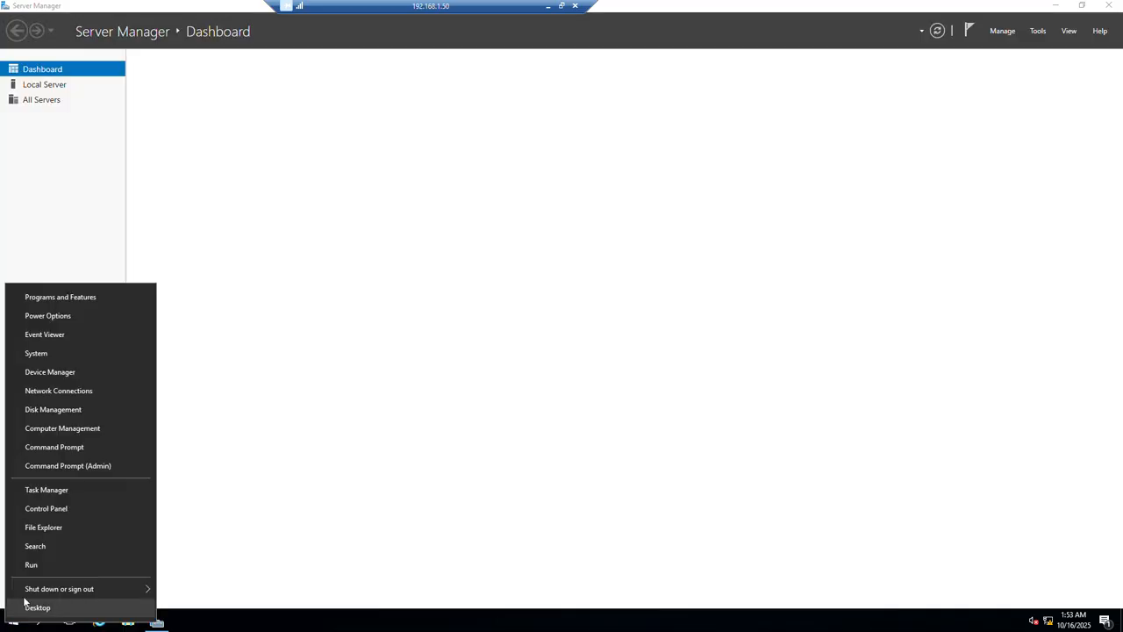
{"action": "left_click", "coordinate": [30, 570]}
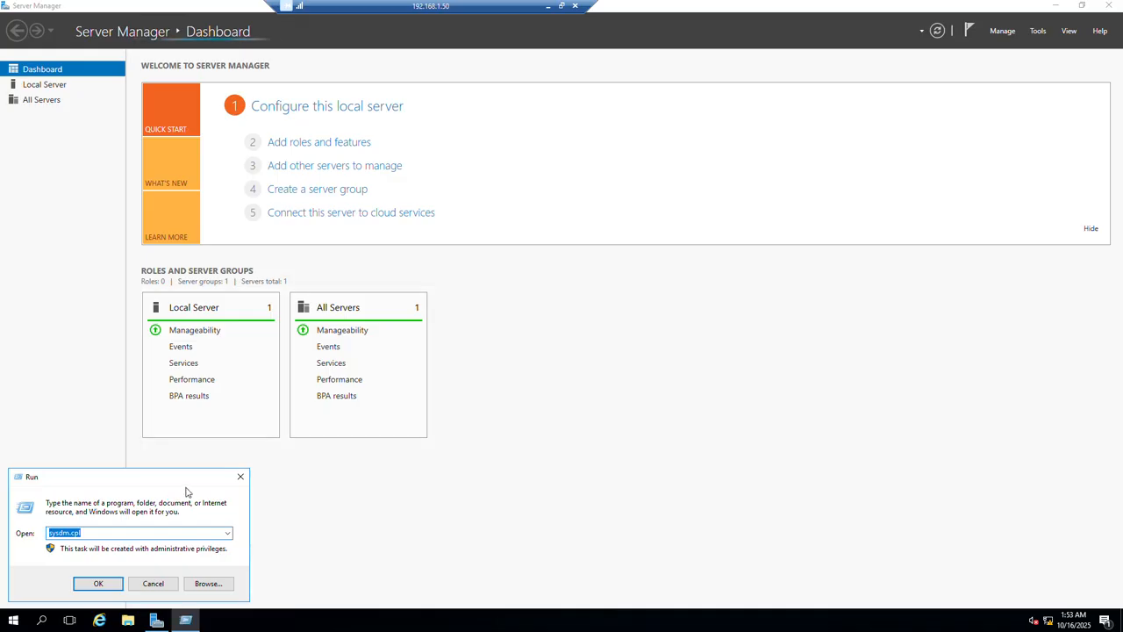
{"action": "left_click", "coordinate": [112, 585]}
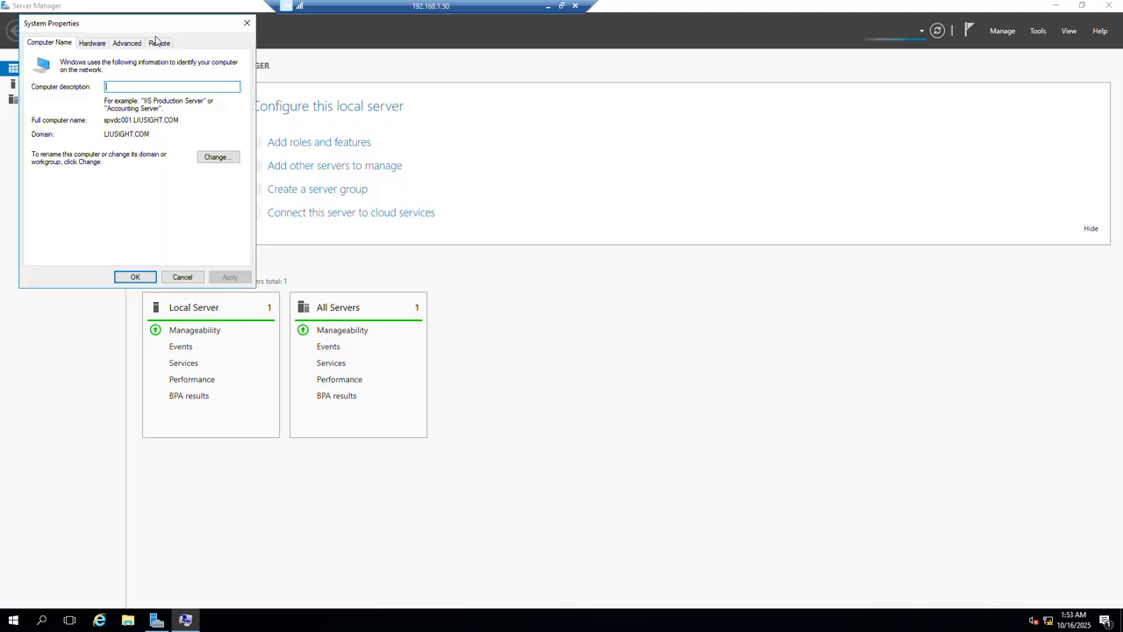
{"action": "left_click", "coordinate": [157, 43]}
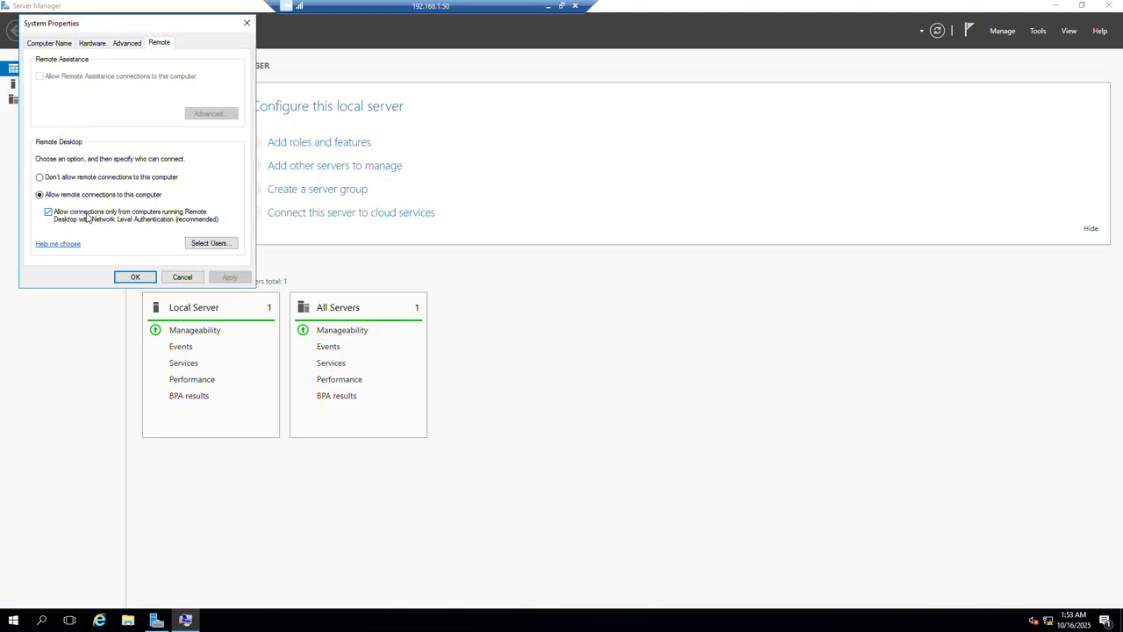
{"action": "left_click", "coordinate": [247, 23]}
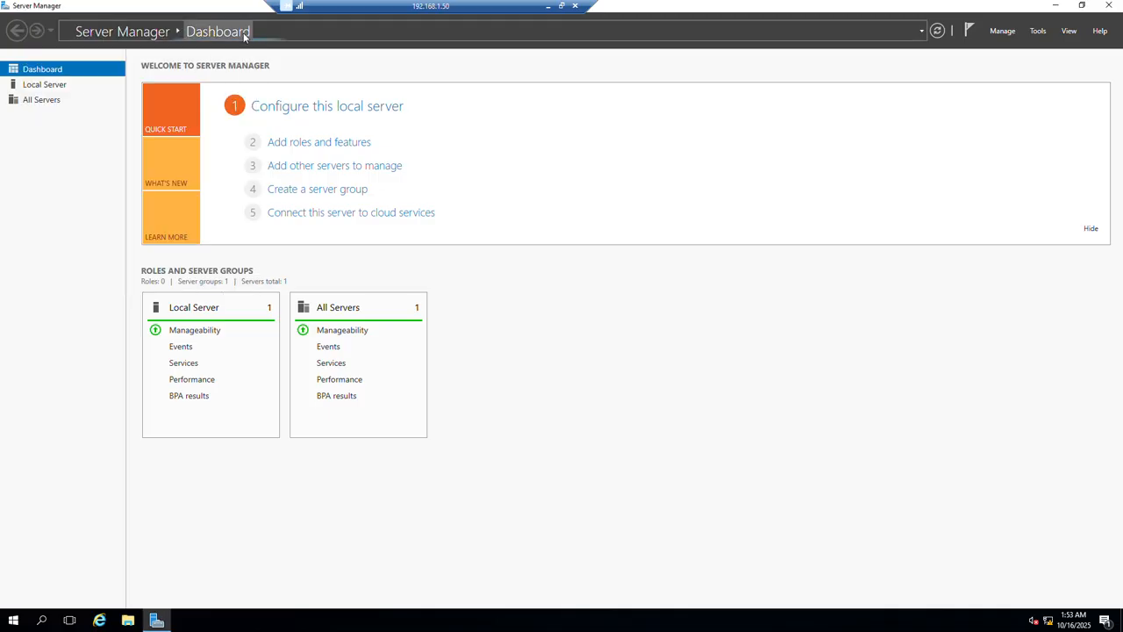
- Run gpedit.msc, select Administrative Templates under Computer Configuration, and maximize the Local Group Policy Editor
{"action": "left_click", "coordinate": [18, 623]}
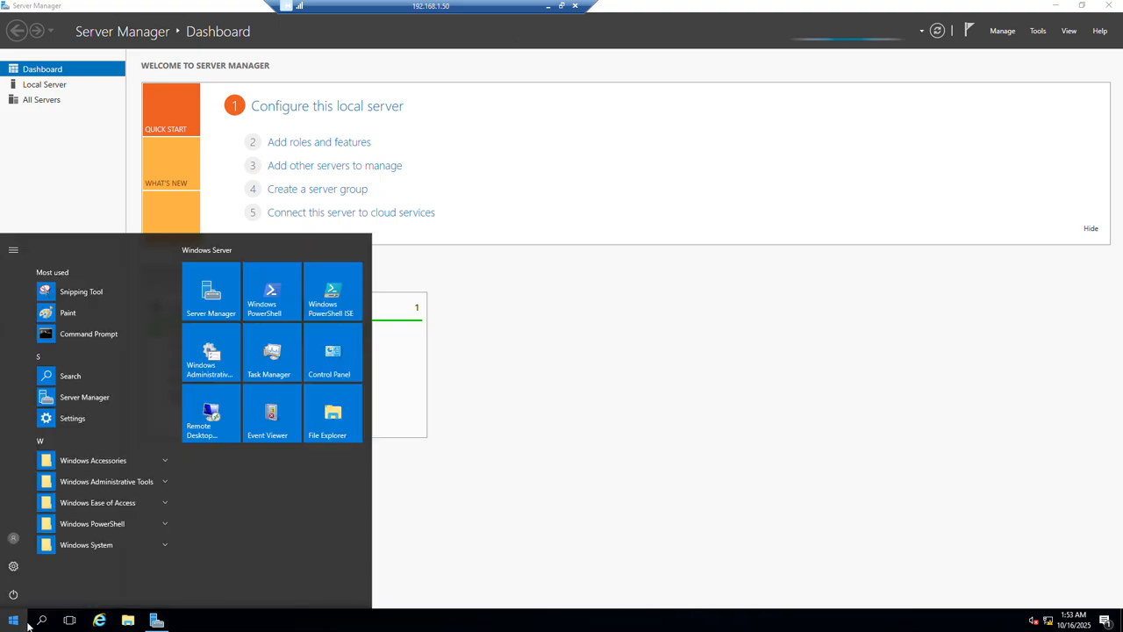
{"action": "right_click", "coordinate": [14, 621]}
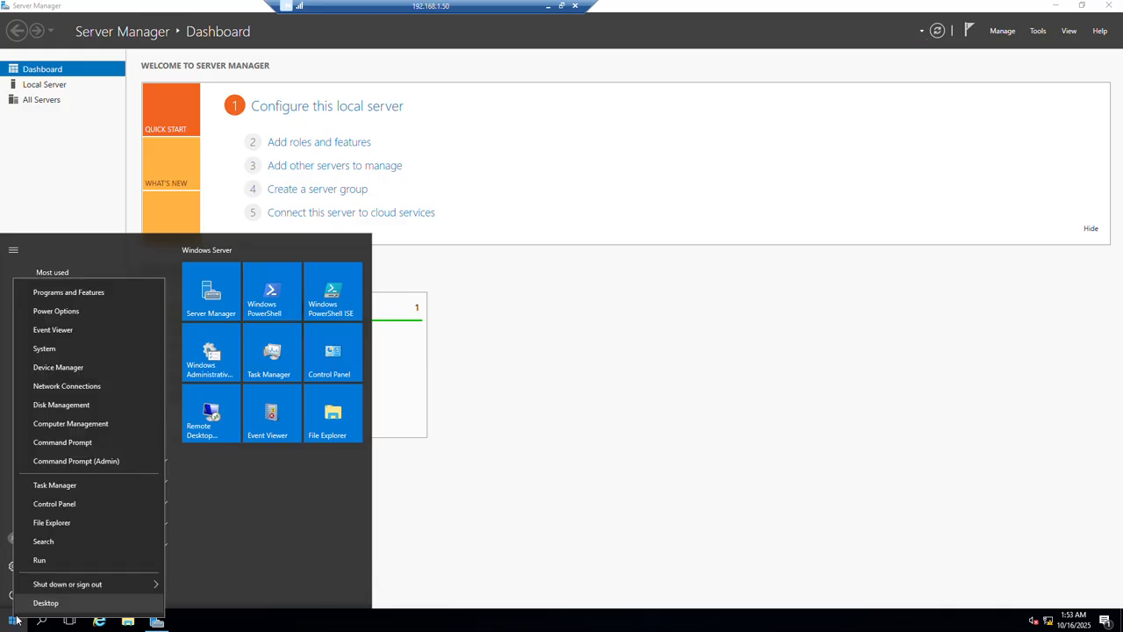
{"action": "left_click", "coordinate": [40, 560]}
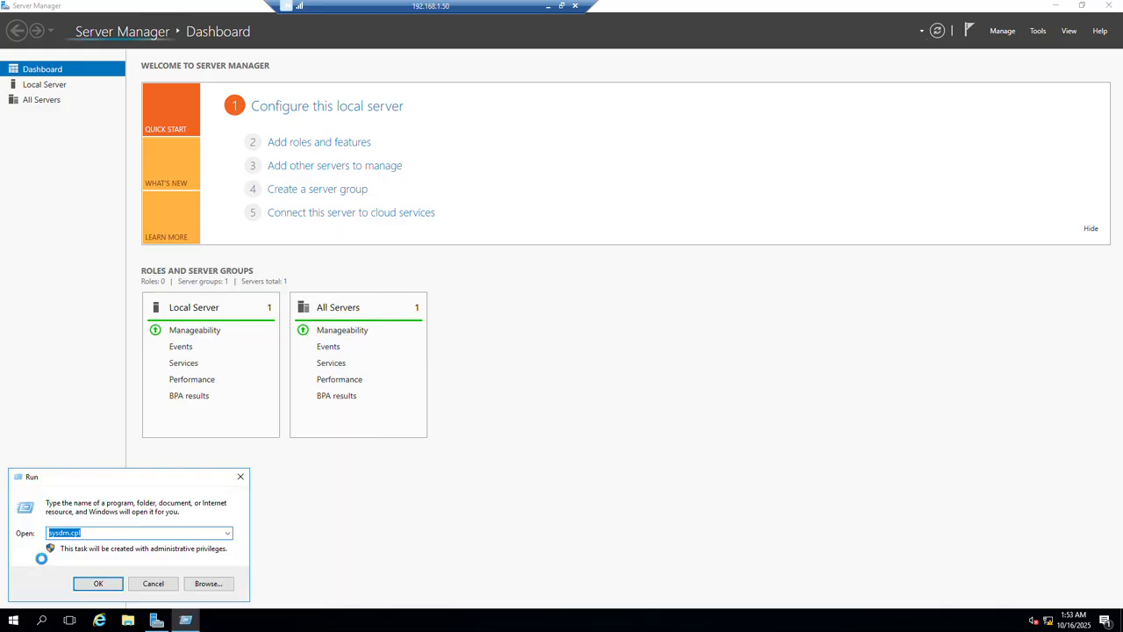
{"action": "type", "text": "g"}
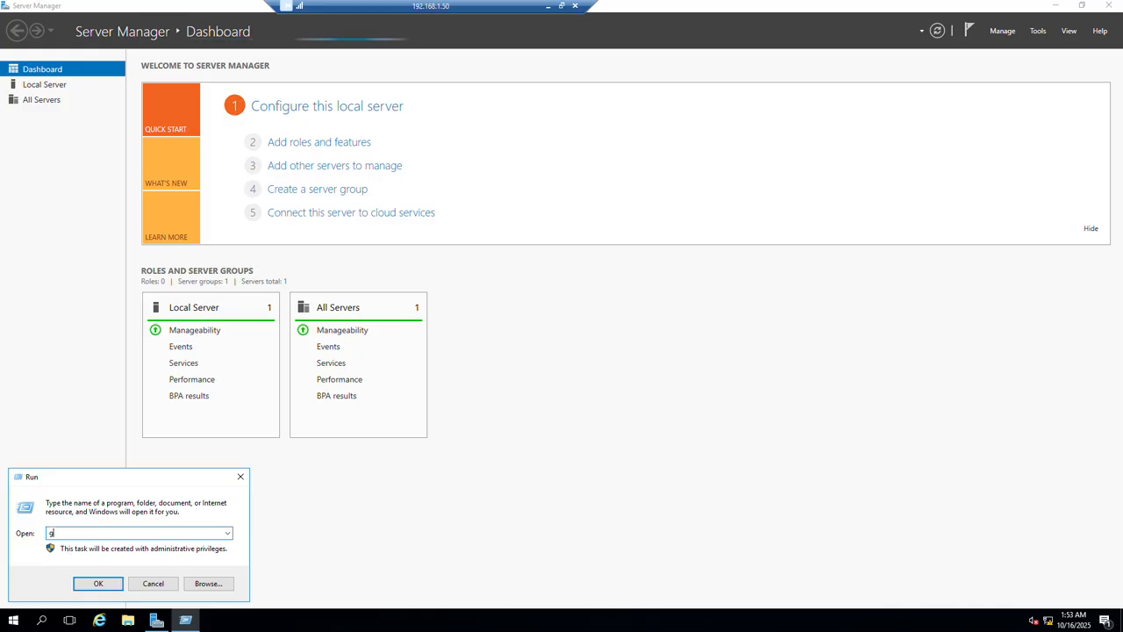
{"action": "type", "text": "pedit"}
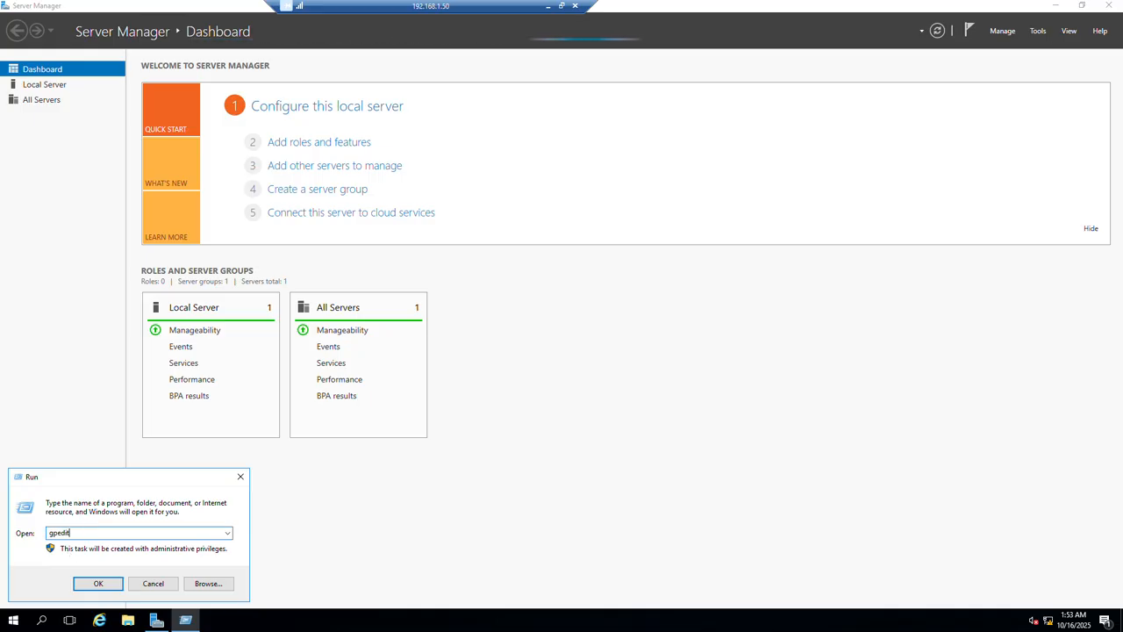
{"action": "type", "text": ".msc"}
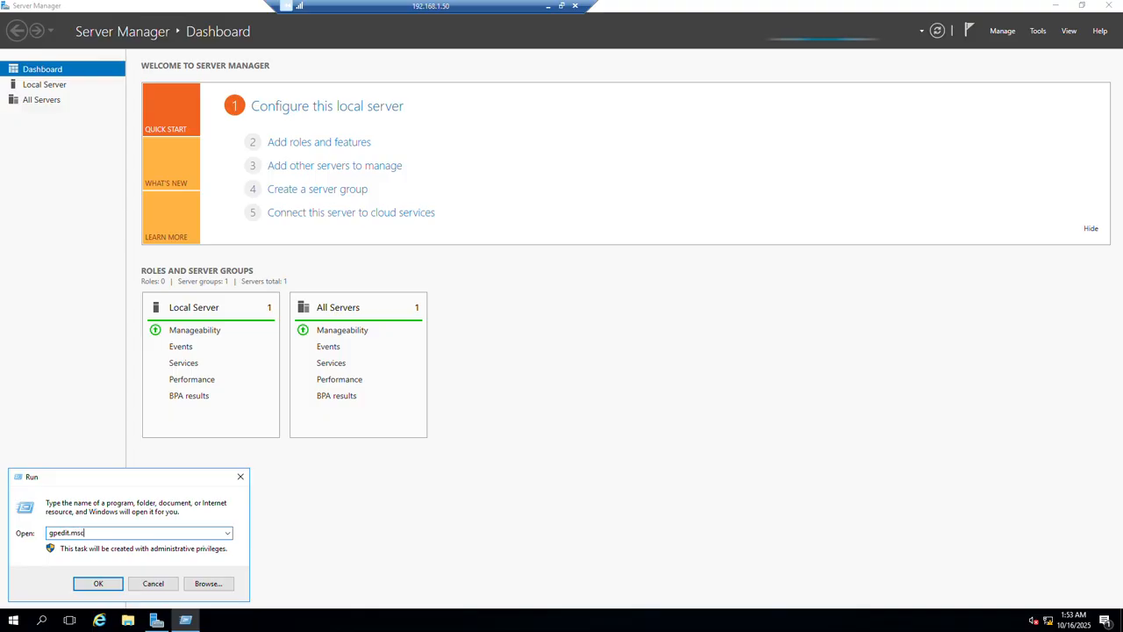
{"action": "key", "text": "Return"}
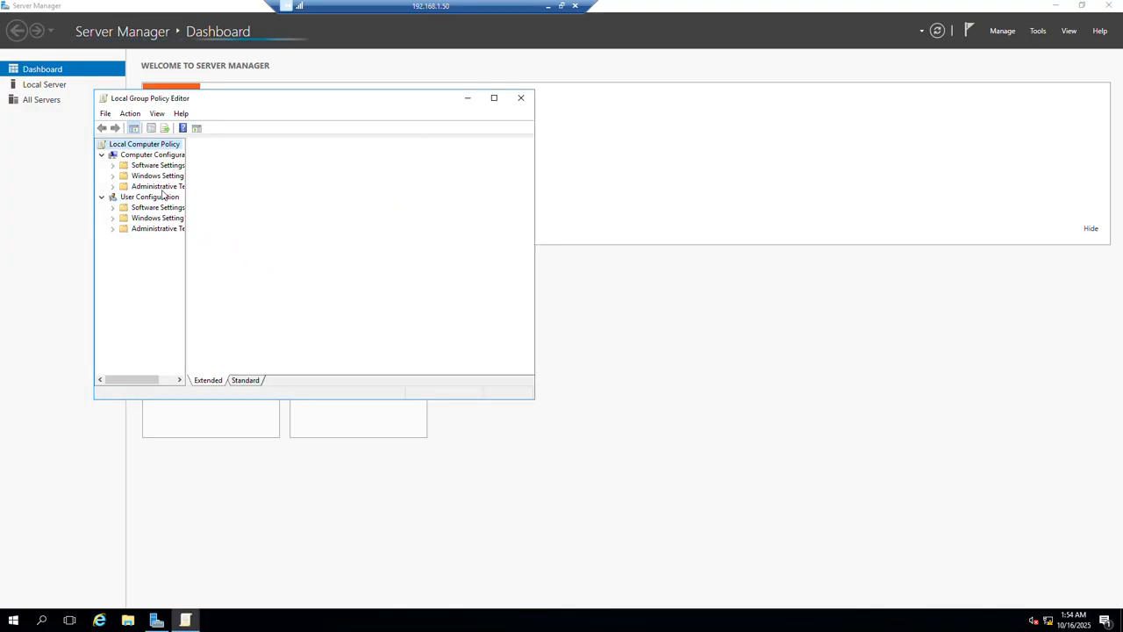
{"action": "left_click", "coordinate": [115, 187]}
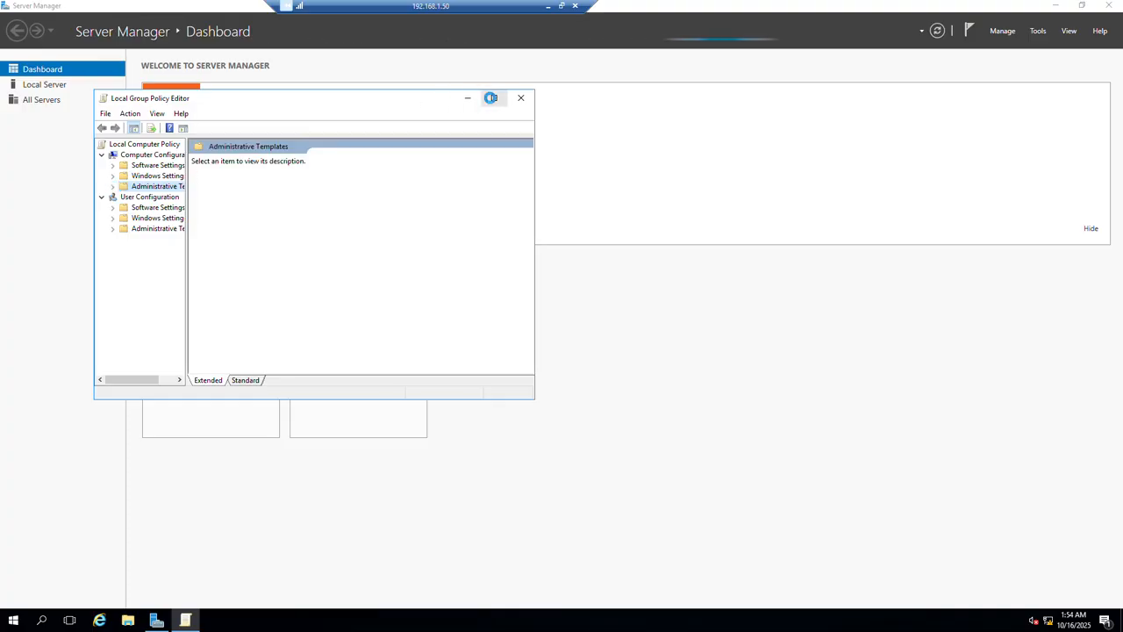
{"action": "left_click", "coordinate": [493, 99]}
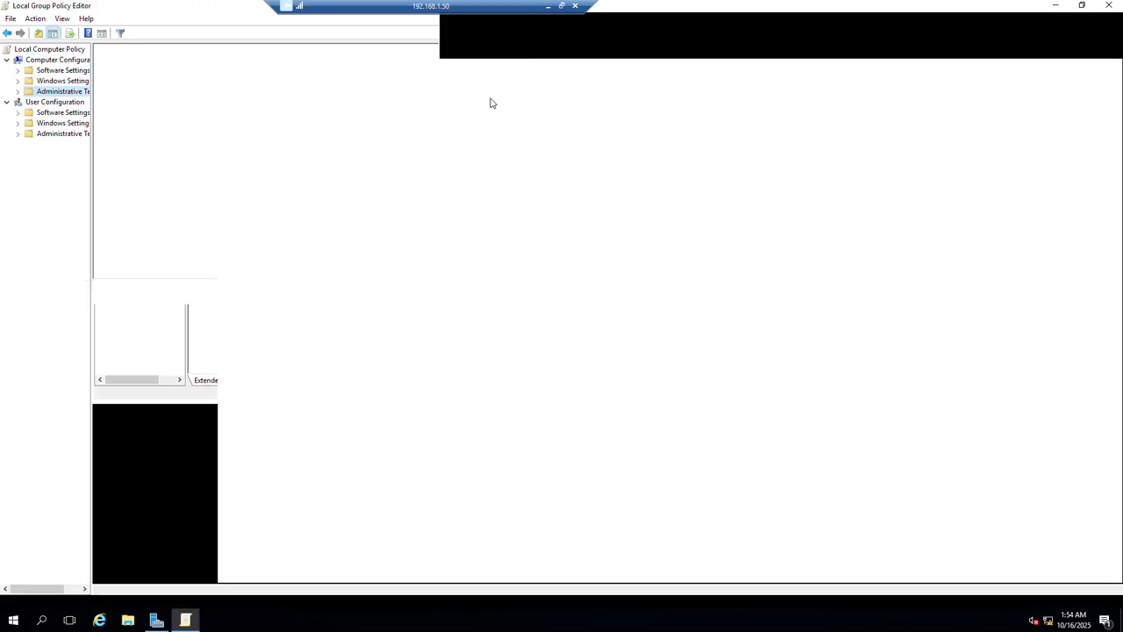
- Open the Encryption Oracle Remediation policy under System > Credentials Delegation in the computer's Administrative Templates
{"action": "left_click", "coordinate": [18, 92]}
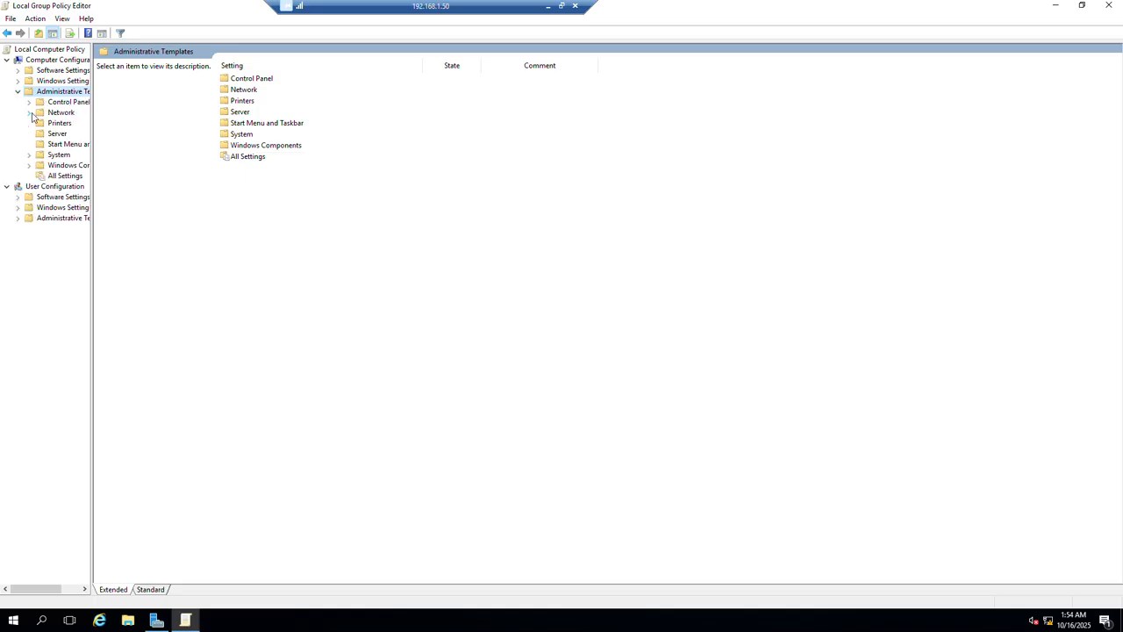
{"action": "left_click", "coordinate": [46, 157]}
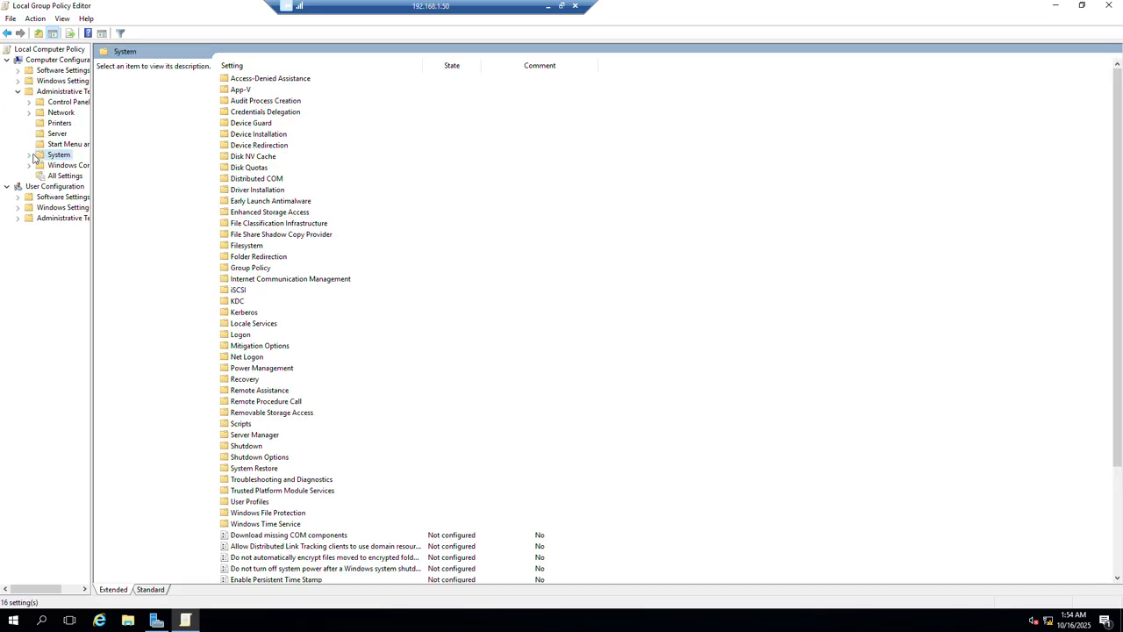
{"action": "left_click", "coordinate": [32, 156]}
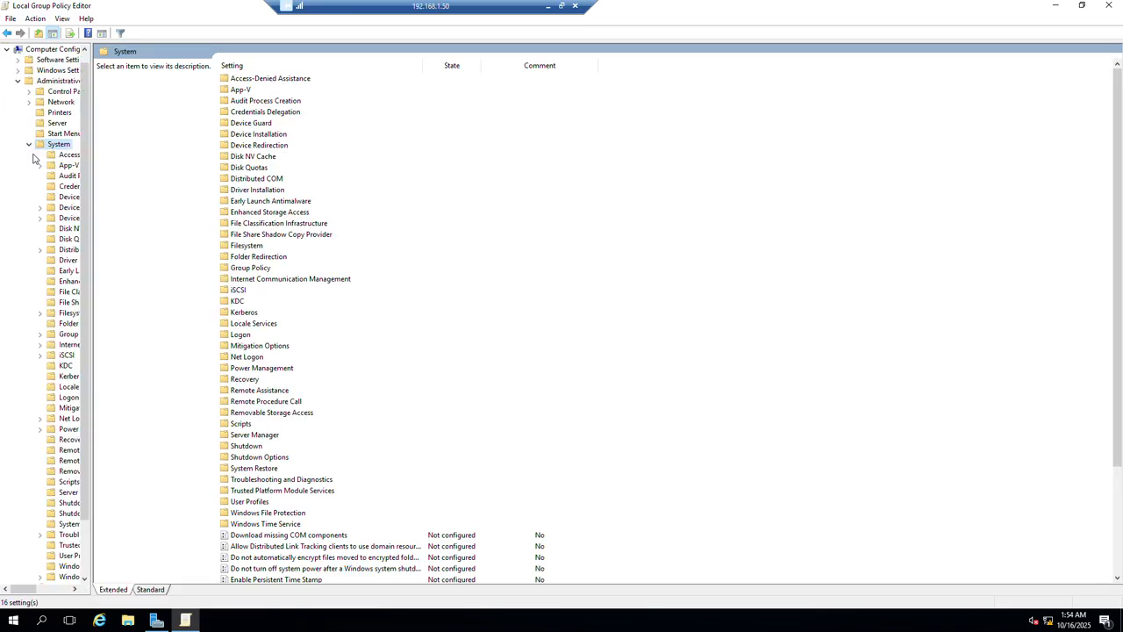
{"action": "left_click", "coordinate": [71, 185]}
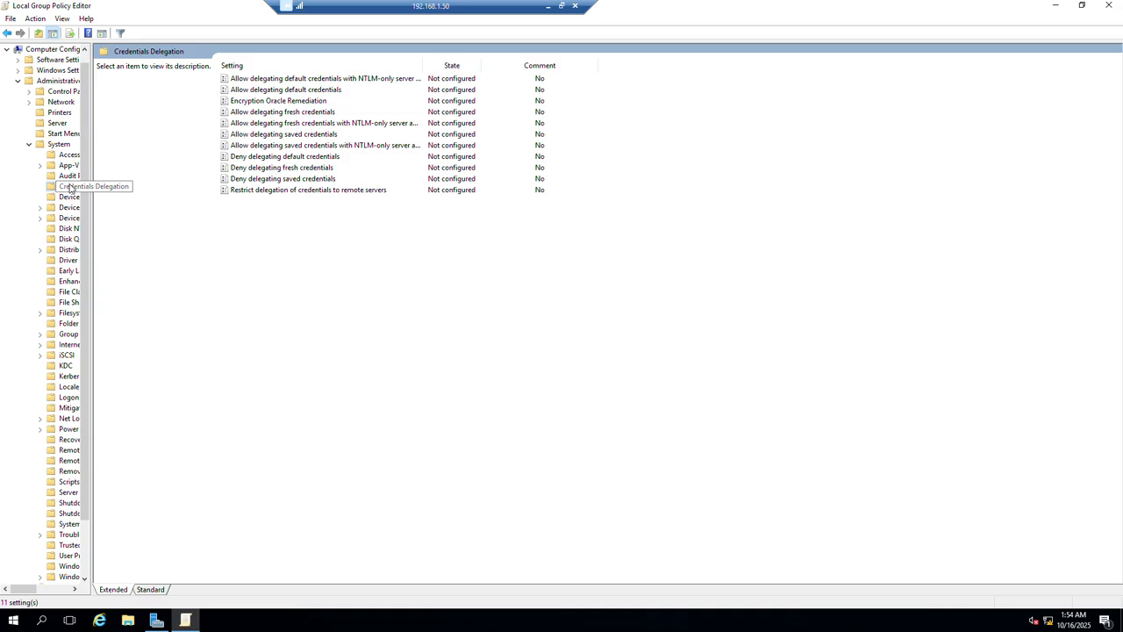
{"action": "left_click", "coordinate": [271, 101]}
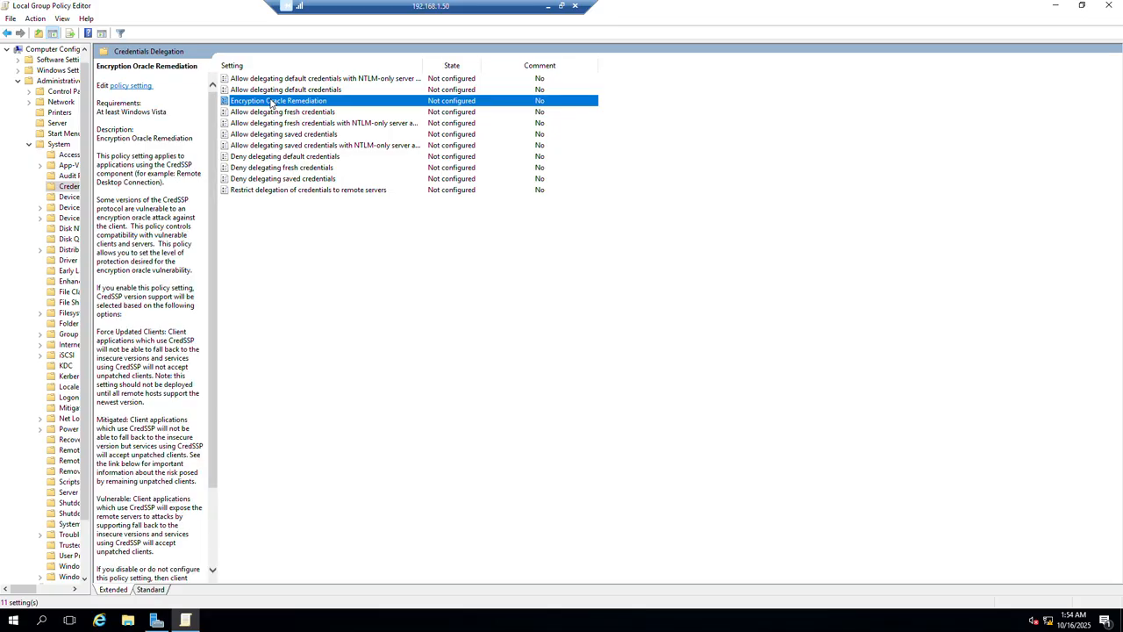
{"action": "double_click", "coordinate": [271, 102]}
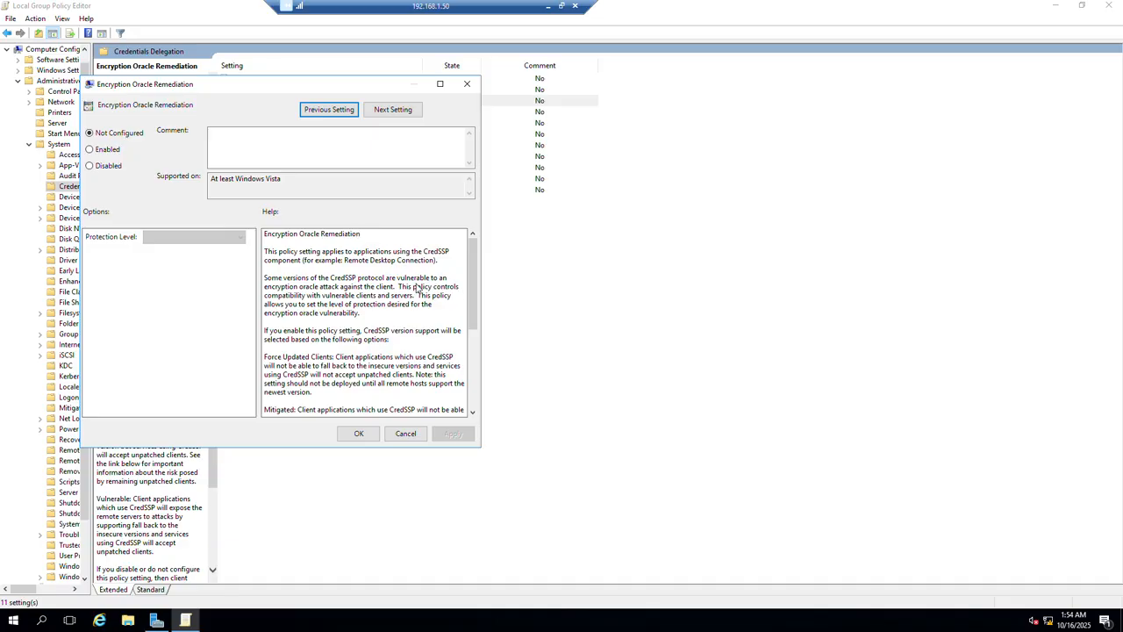
- Copy the help text about the CredSSP protocol's encryption oracle vulnerability and close the policy without changing it
{"action": "left_click", "coordinate": [387, 290]}
{"action": "left_click_drag", "start_coordinate": [396, 288], "coordinate": [331, 282]}
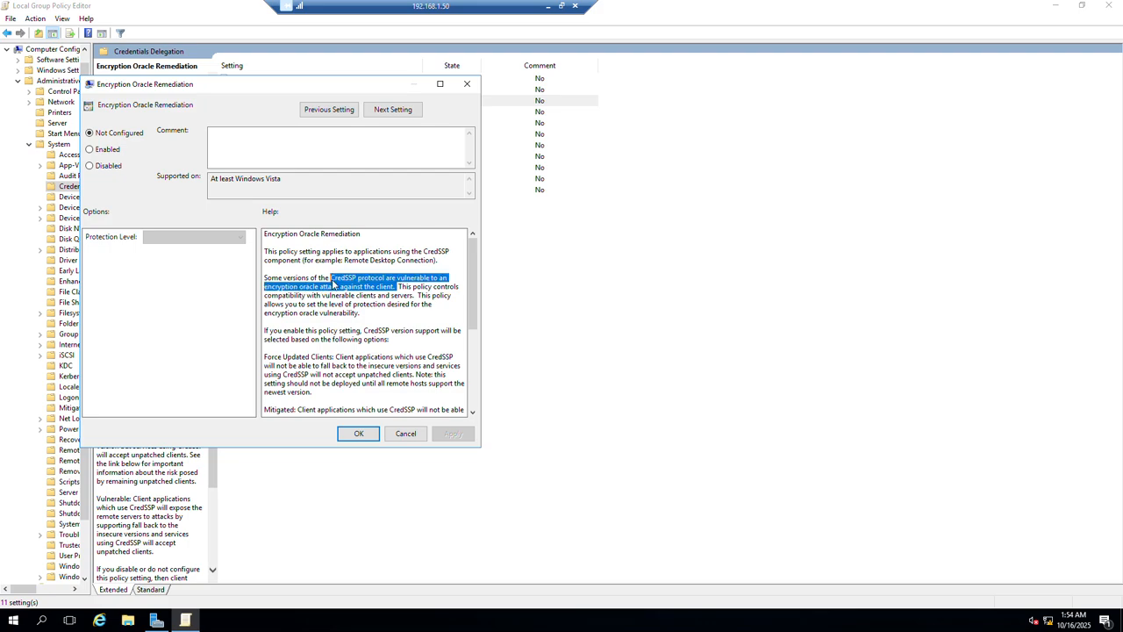
{"action": "right_click", "coordinate": [338, 281]}
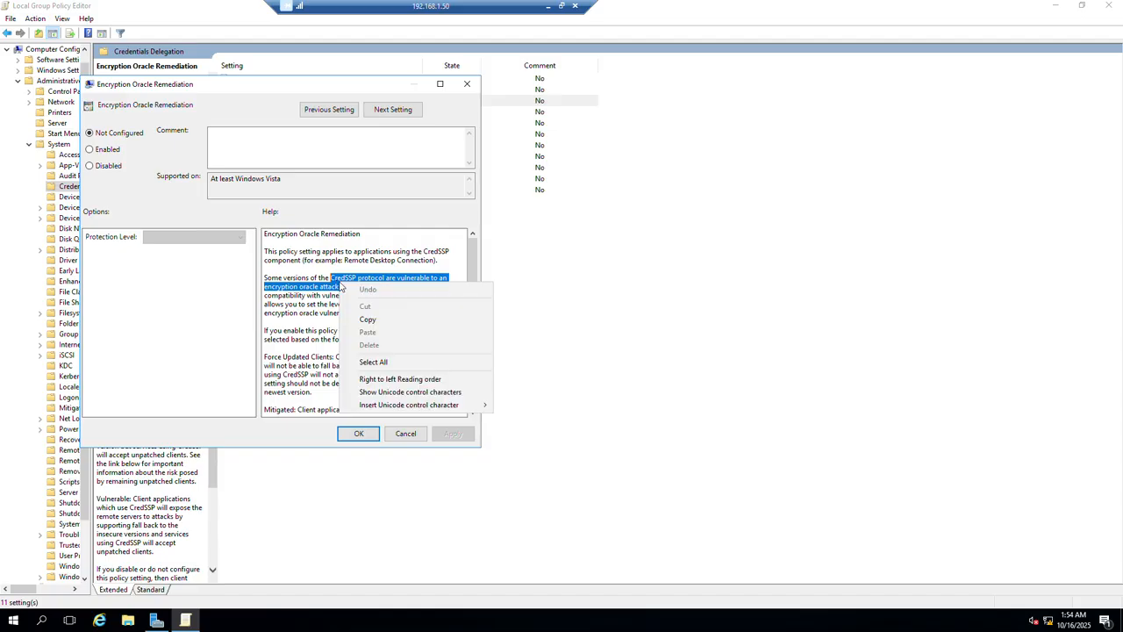
{"action": "left_click", "coordinate": [367, 320]}
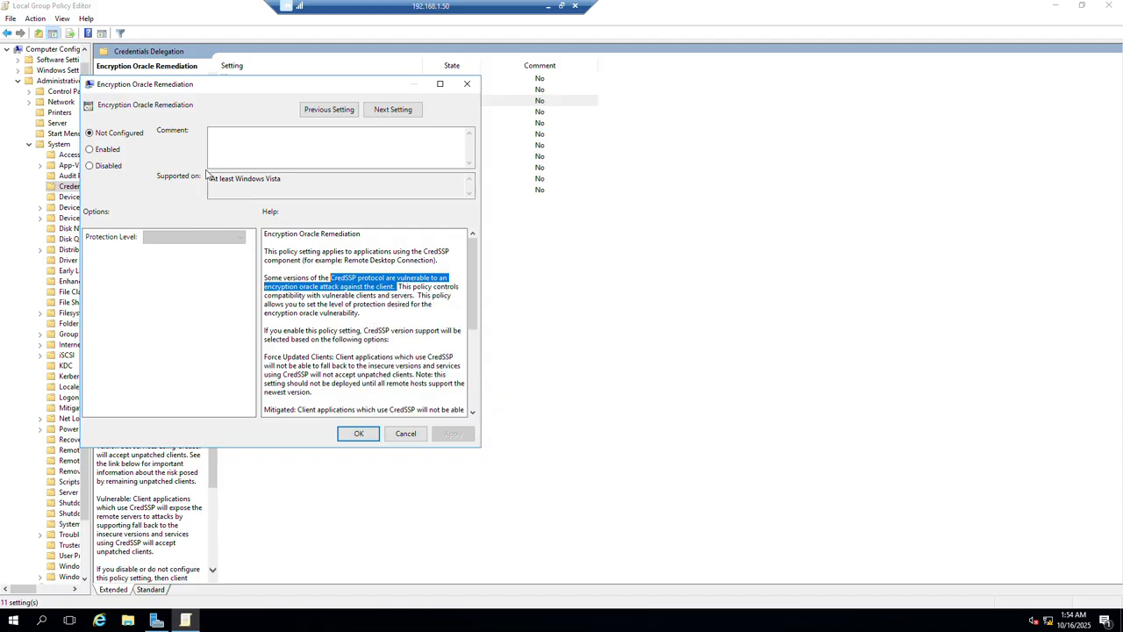
{"action": "left_click", "coordinate": [465, 85]}
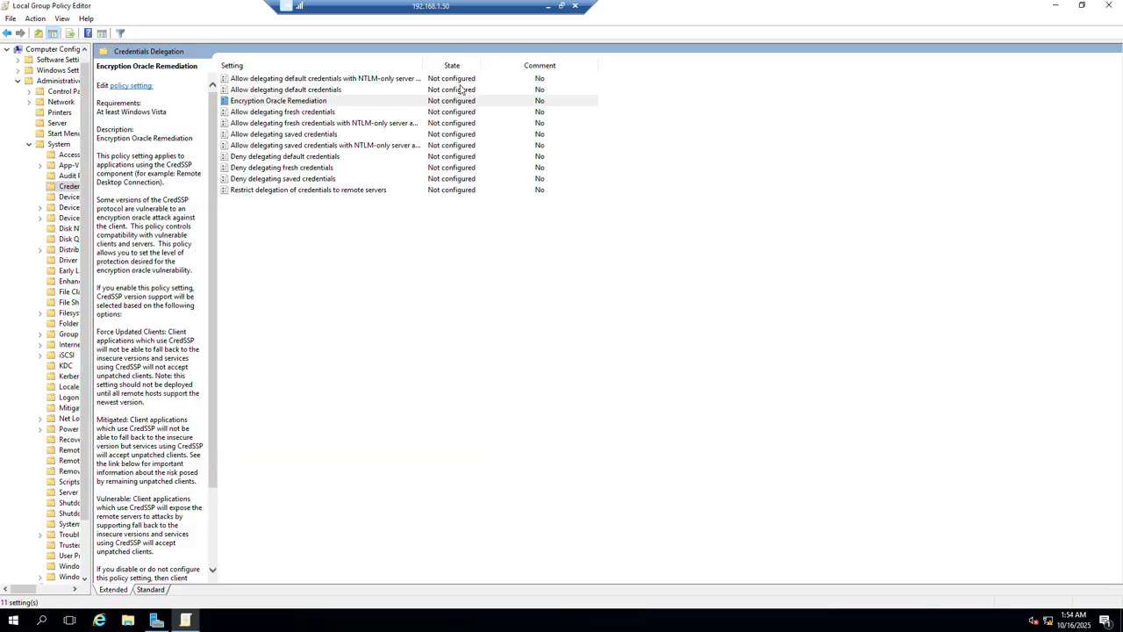